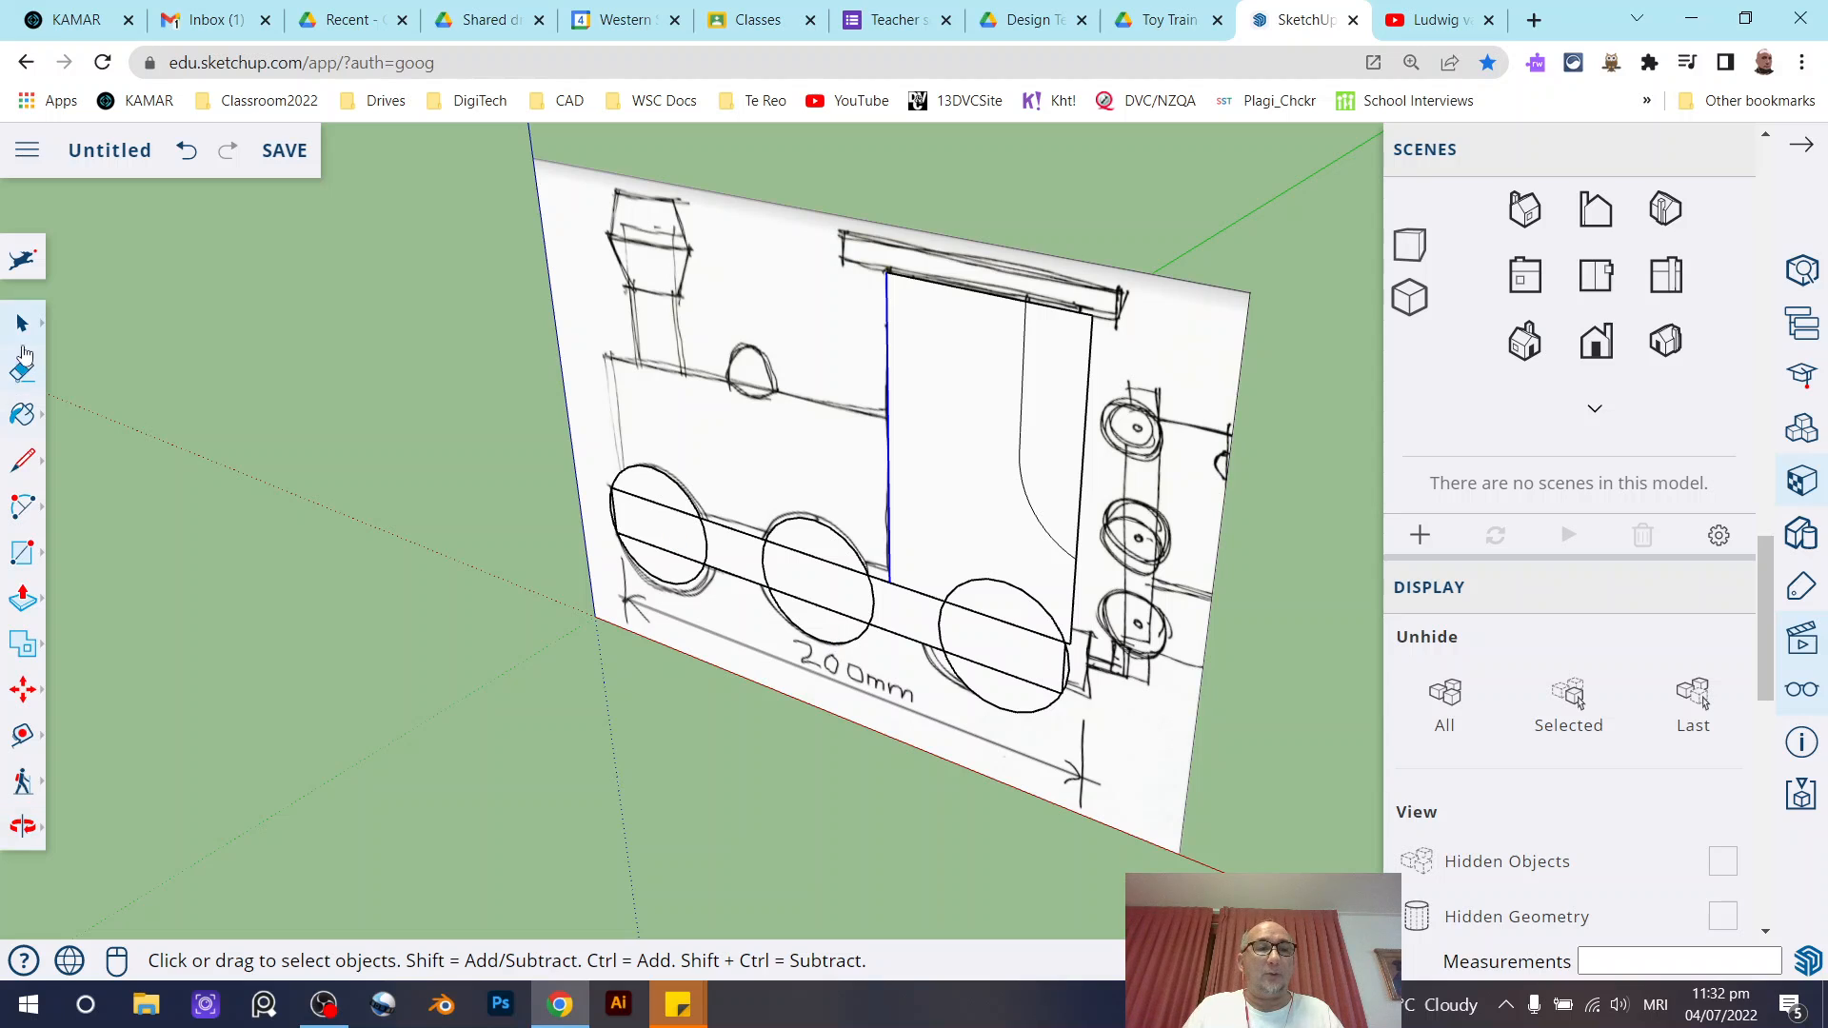
Delete the waste area behind the cab's curved rear edge.
middle_drag(1025, 484, 940, 474)
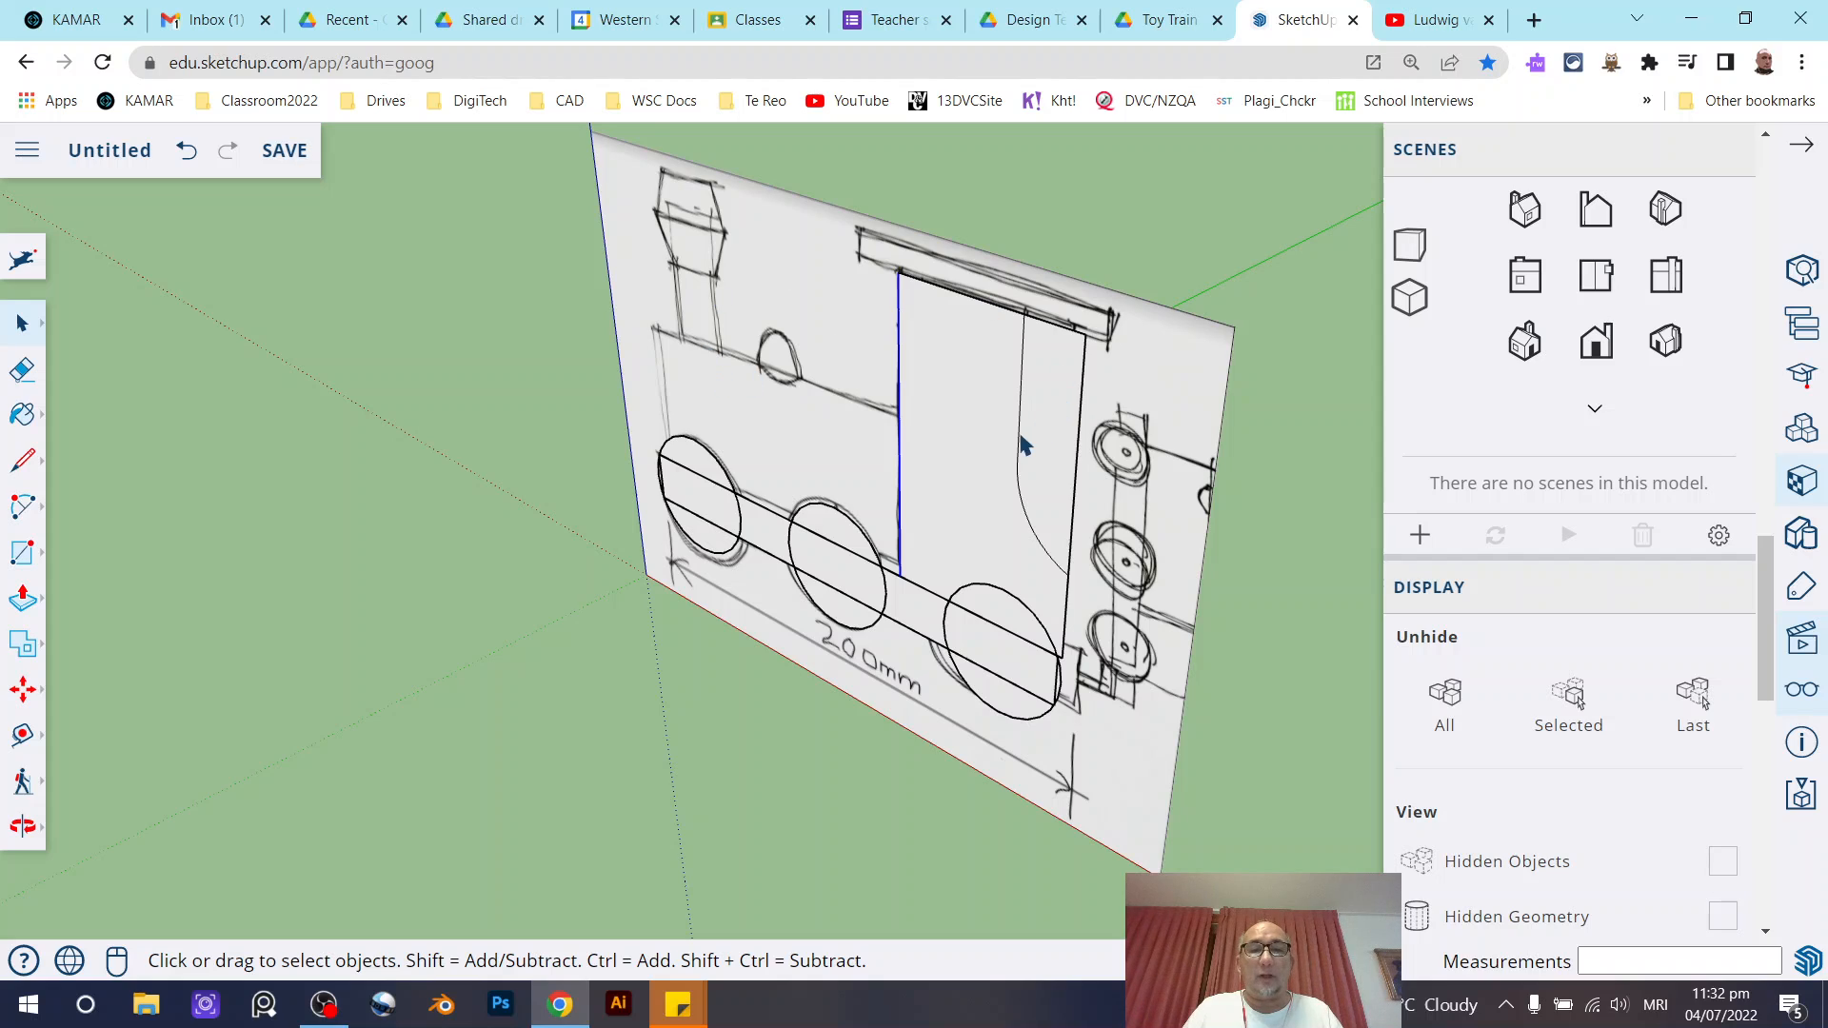
click(981, 398)
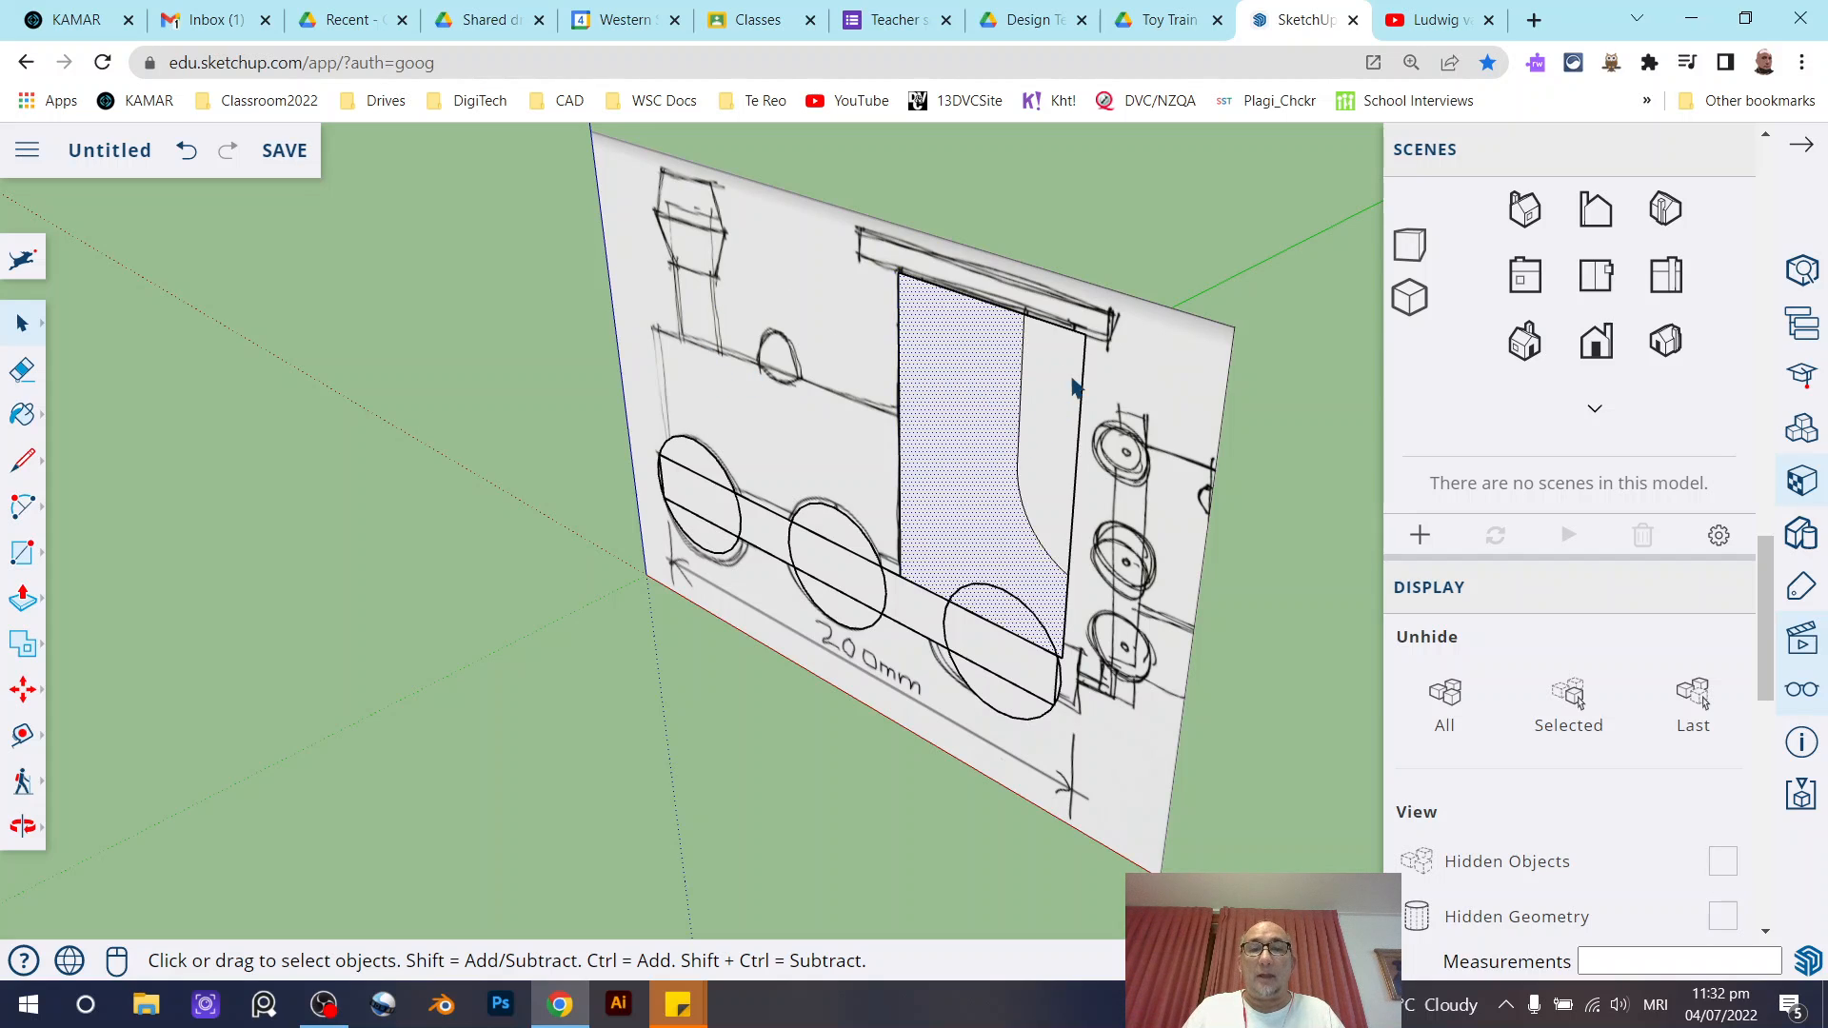
click(1085, 393)
key(Delete)
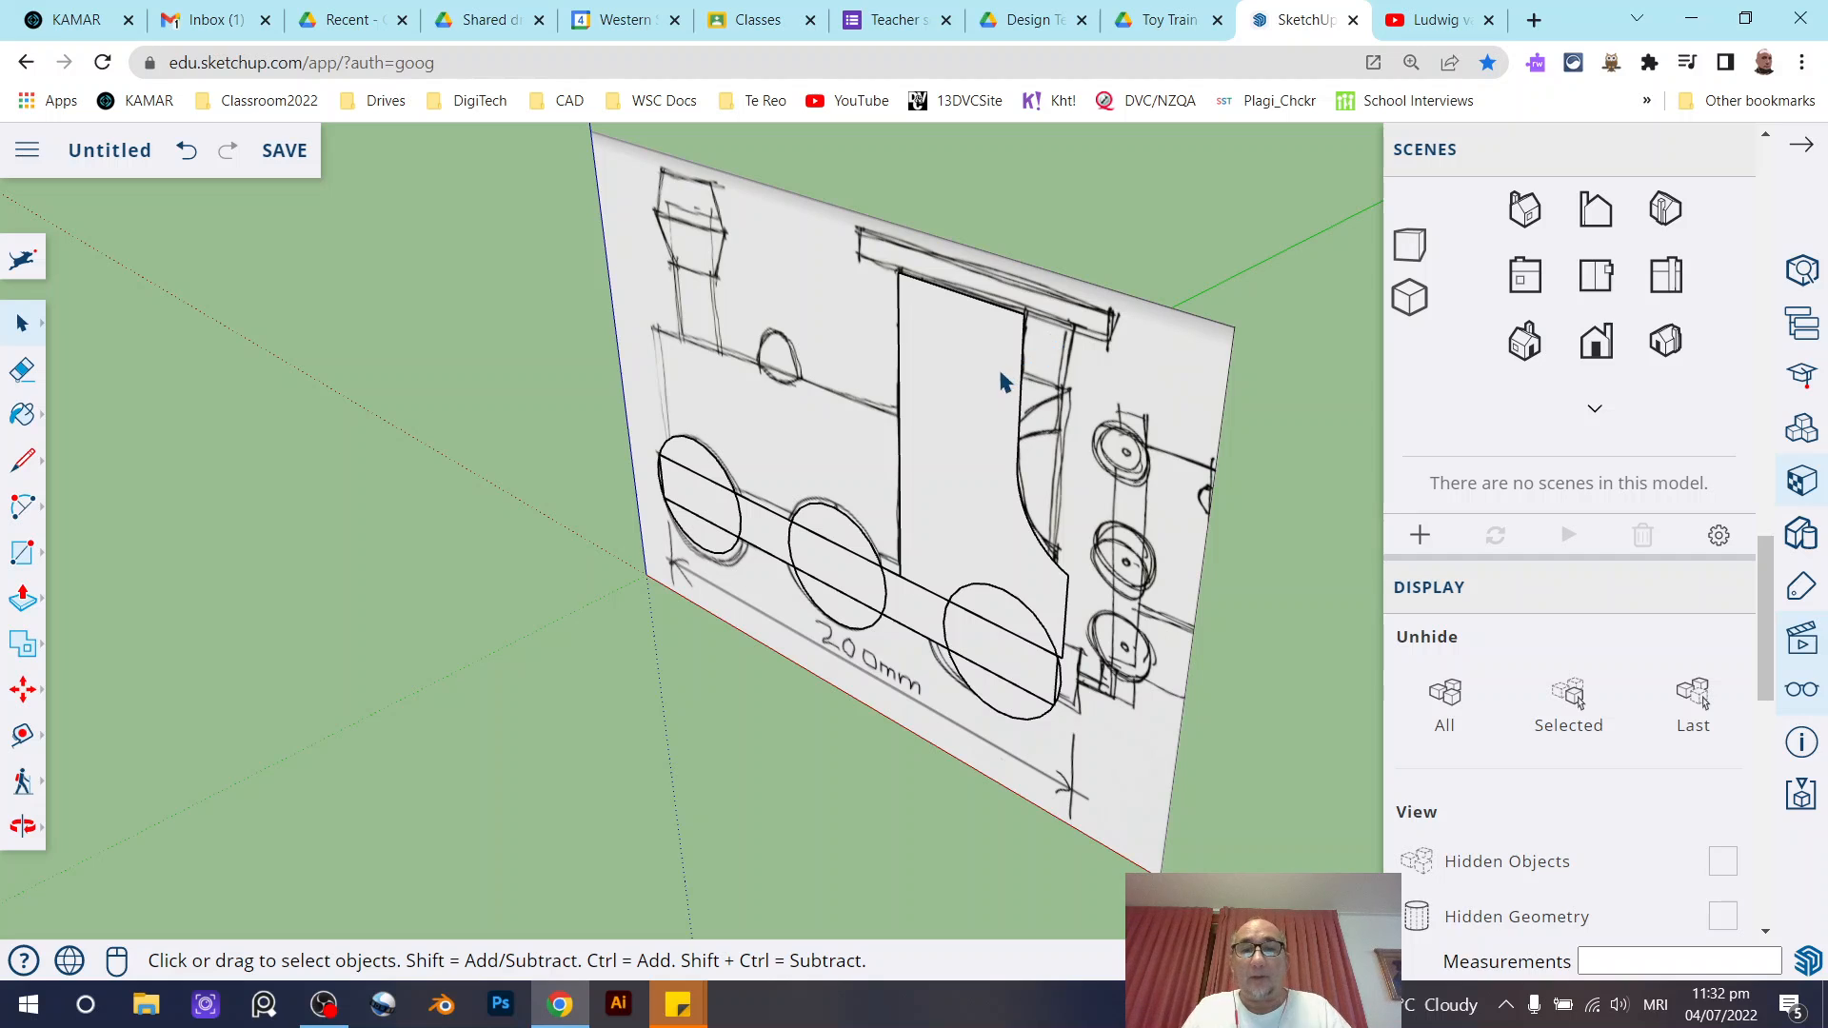
Draw a circle with a 15 mm radius on the upper part of the cab face for the window.
mouse_move(1004, 380)
middle_down()
mouse_move(1175, 327)
mouse_move(960, 344)
middle_up()
click(960, 345)
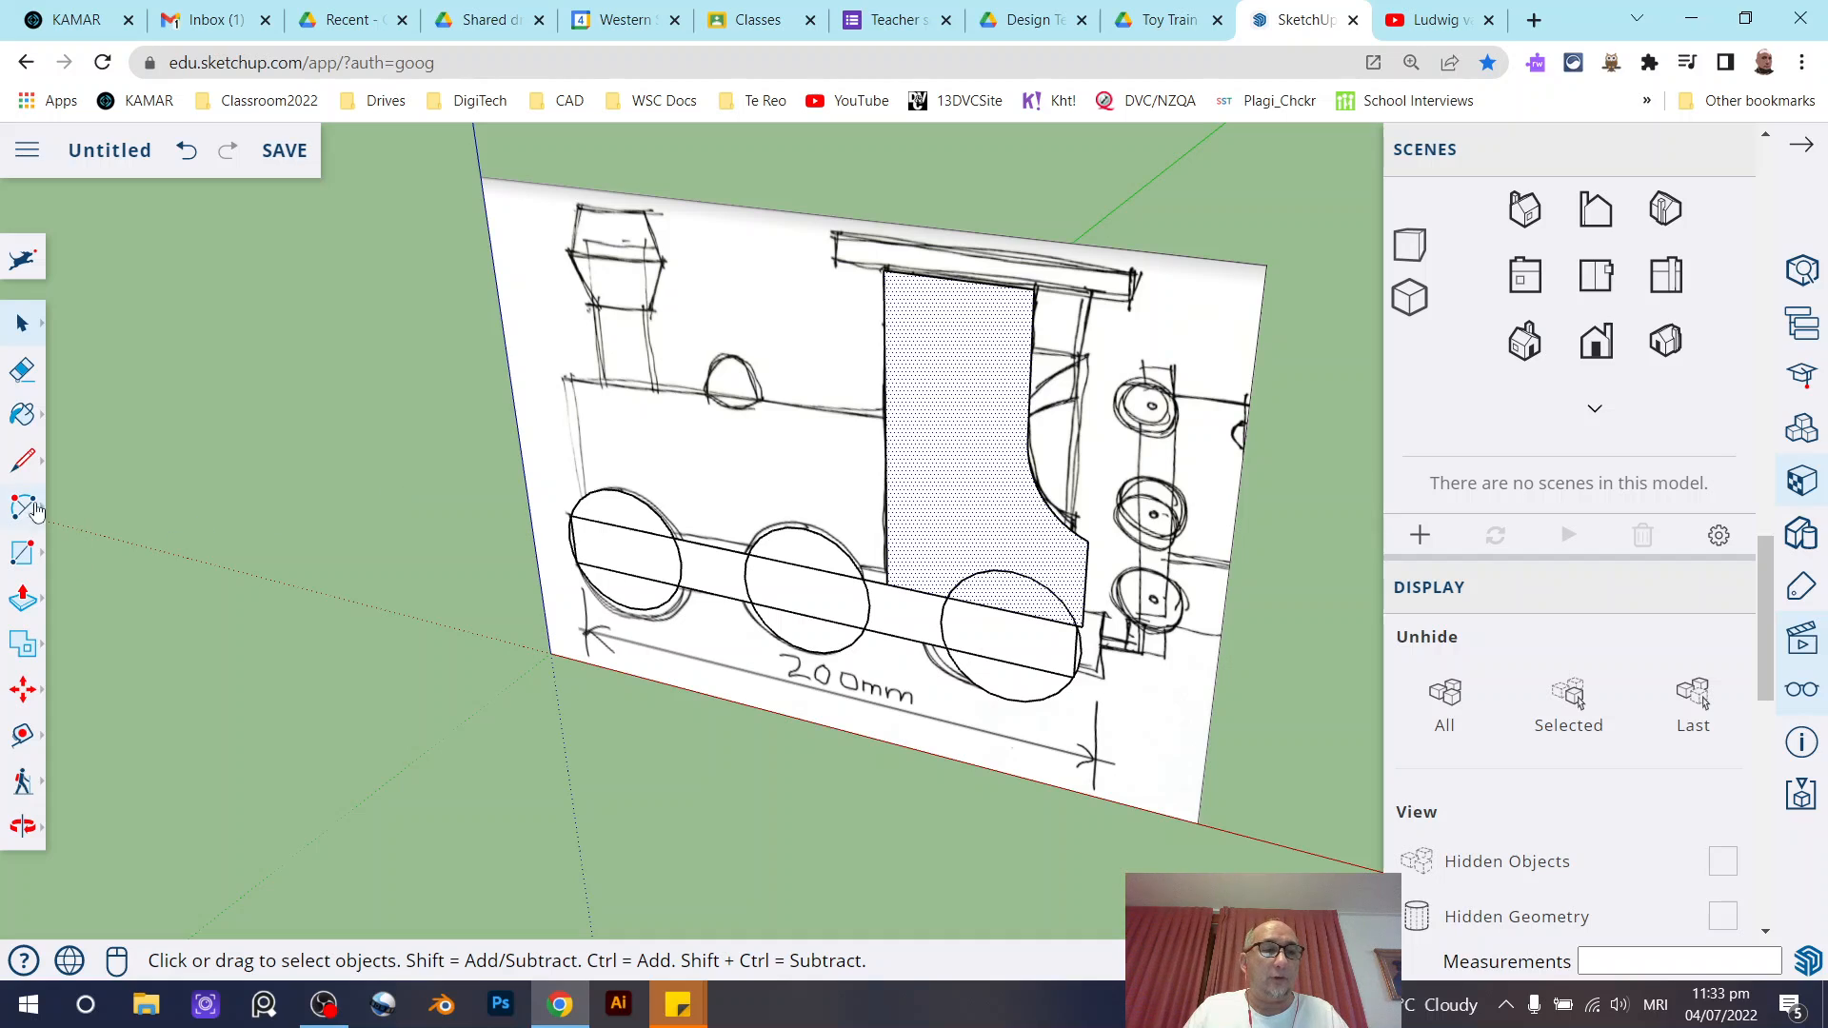
click(25, 552)
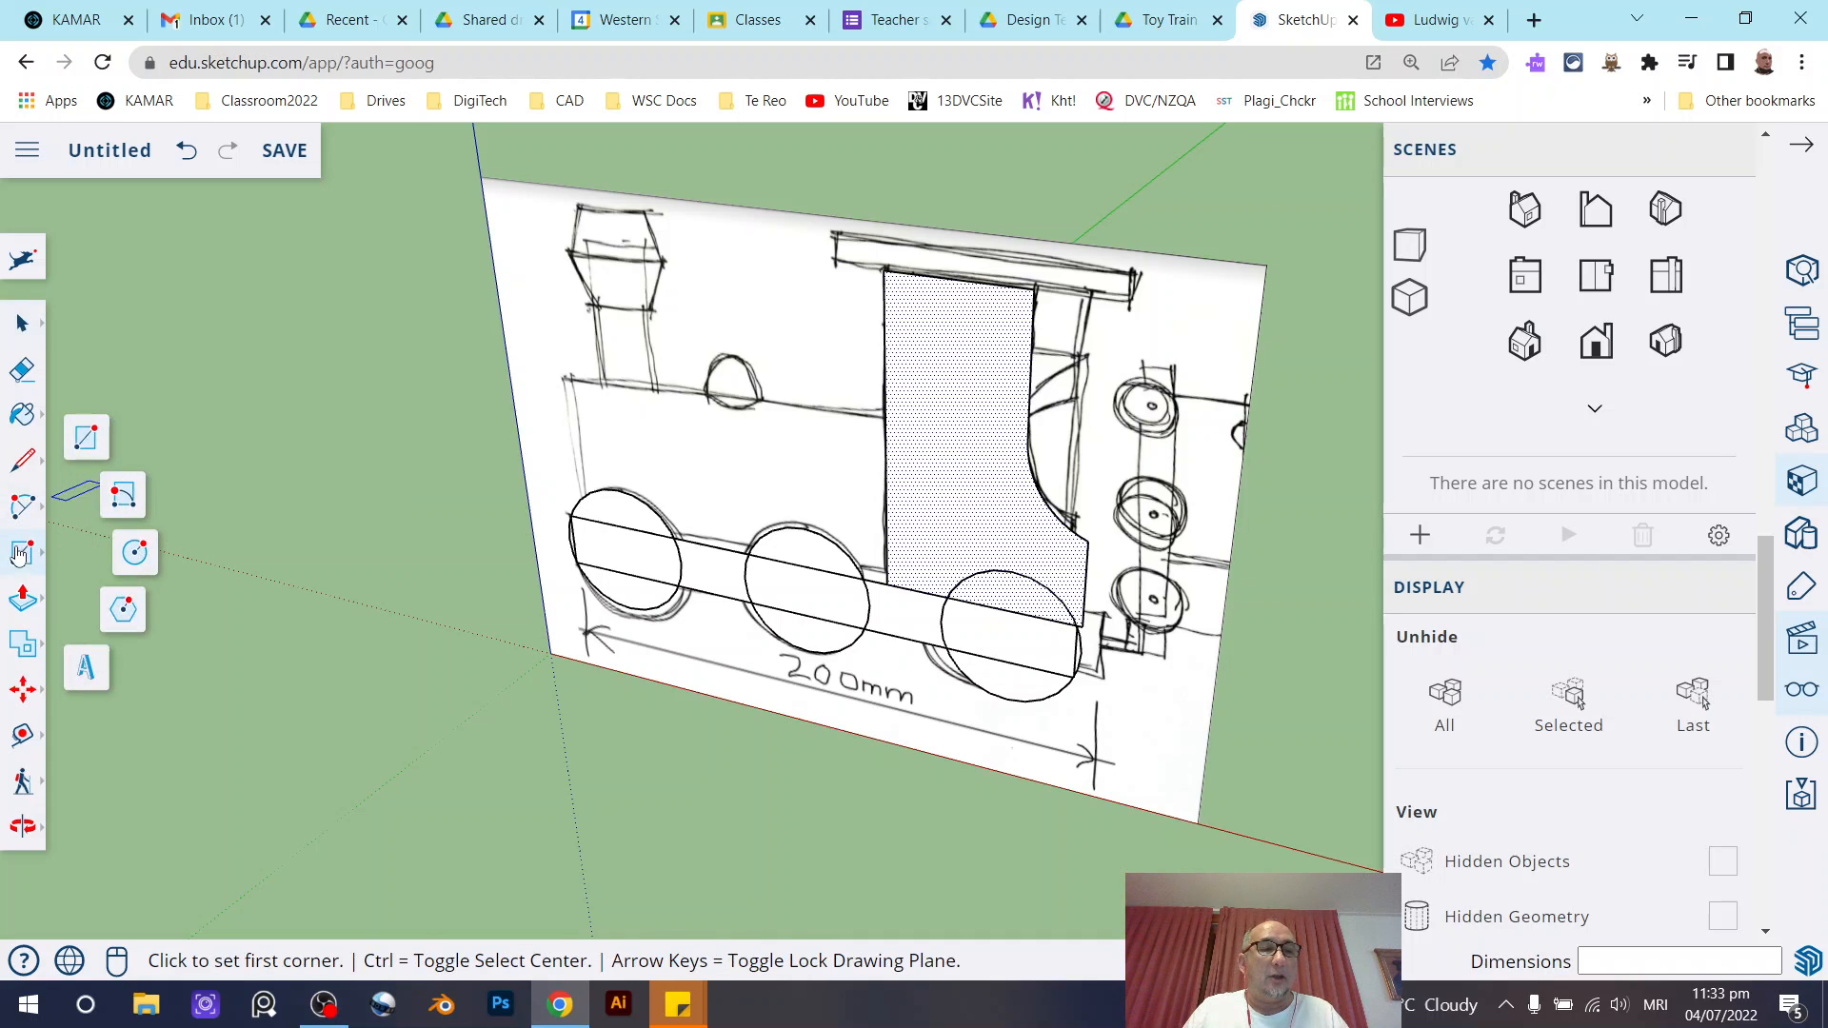
click(139, 551)
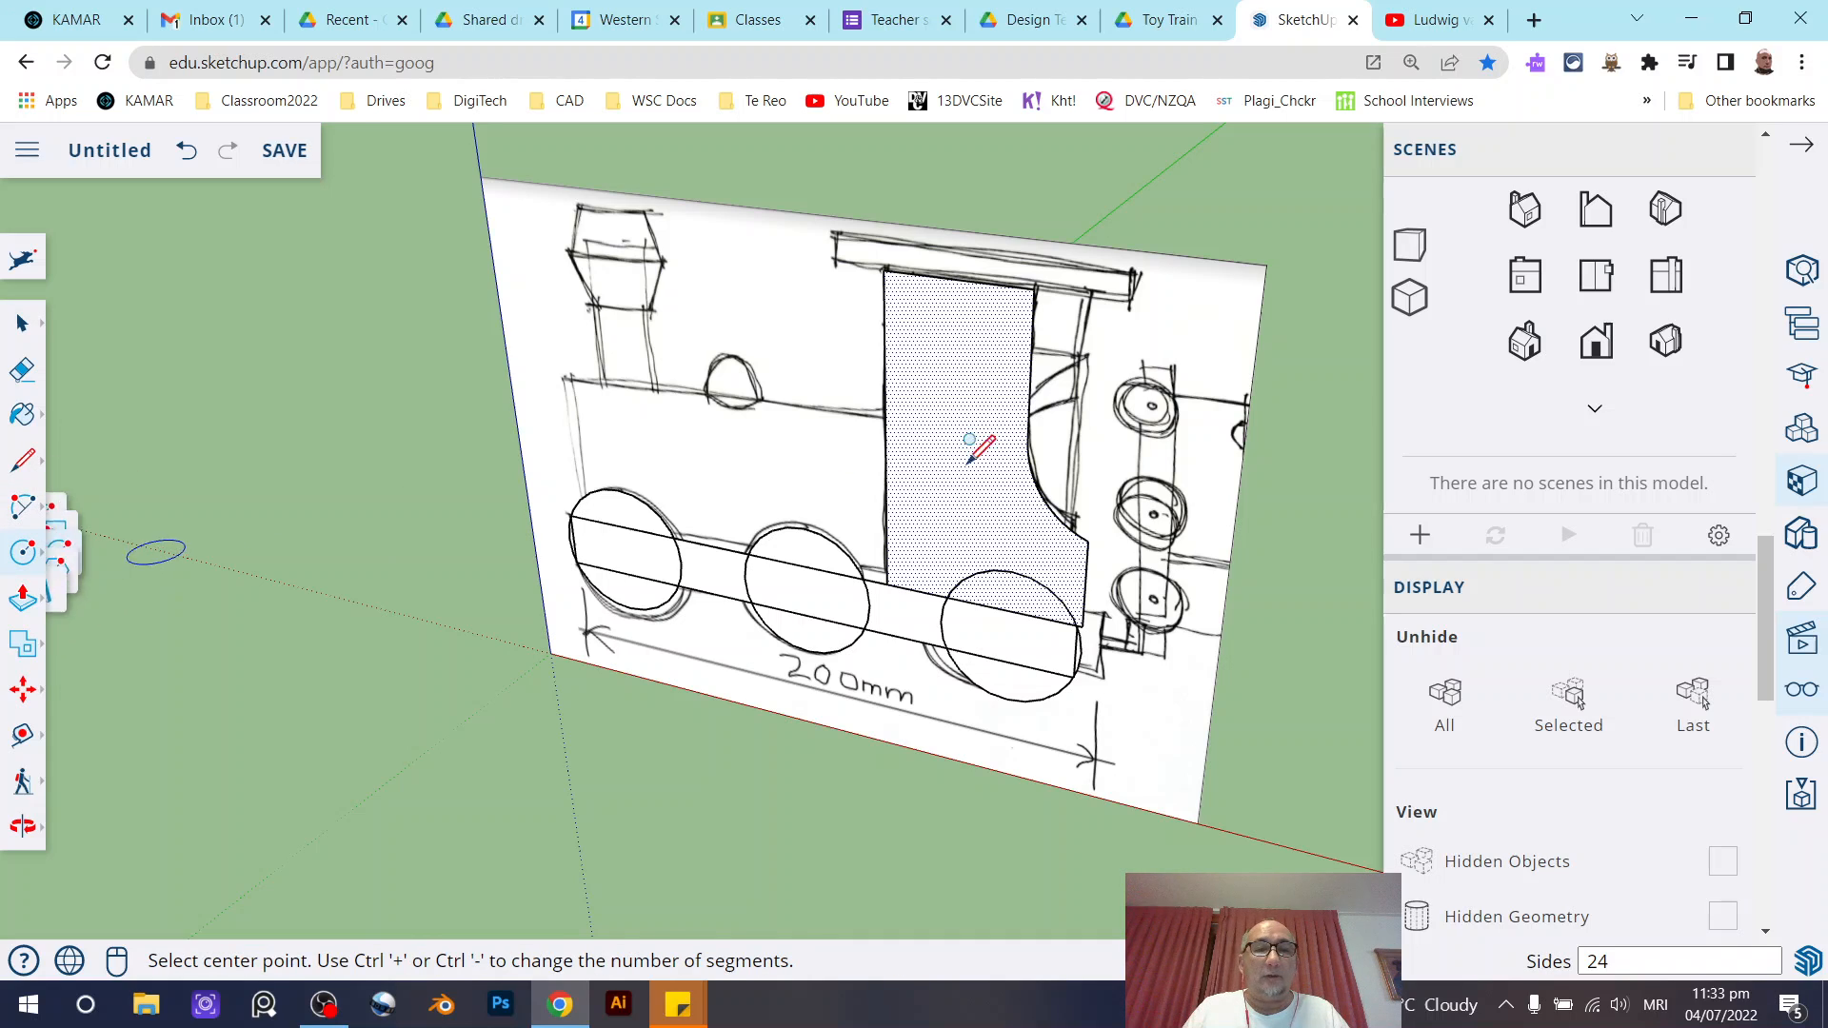
click(951, 372)
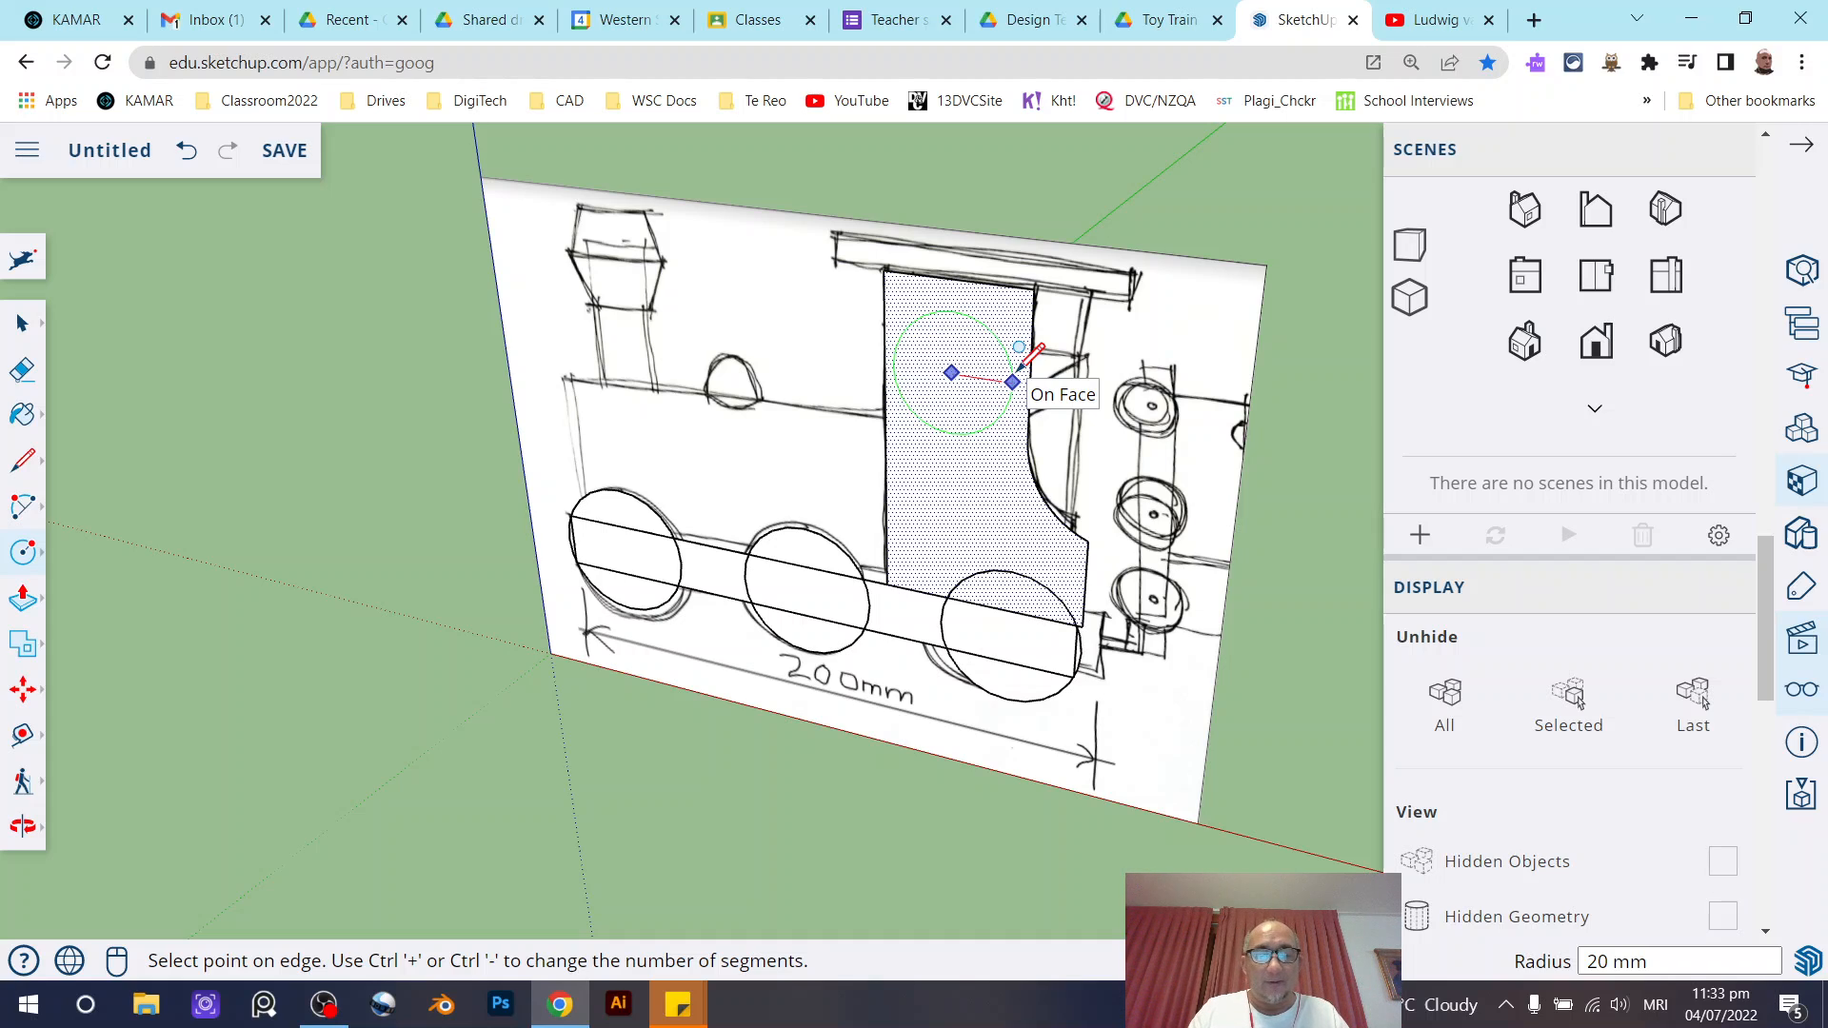
text(1)
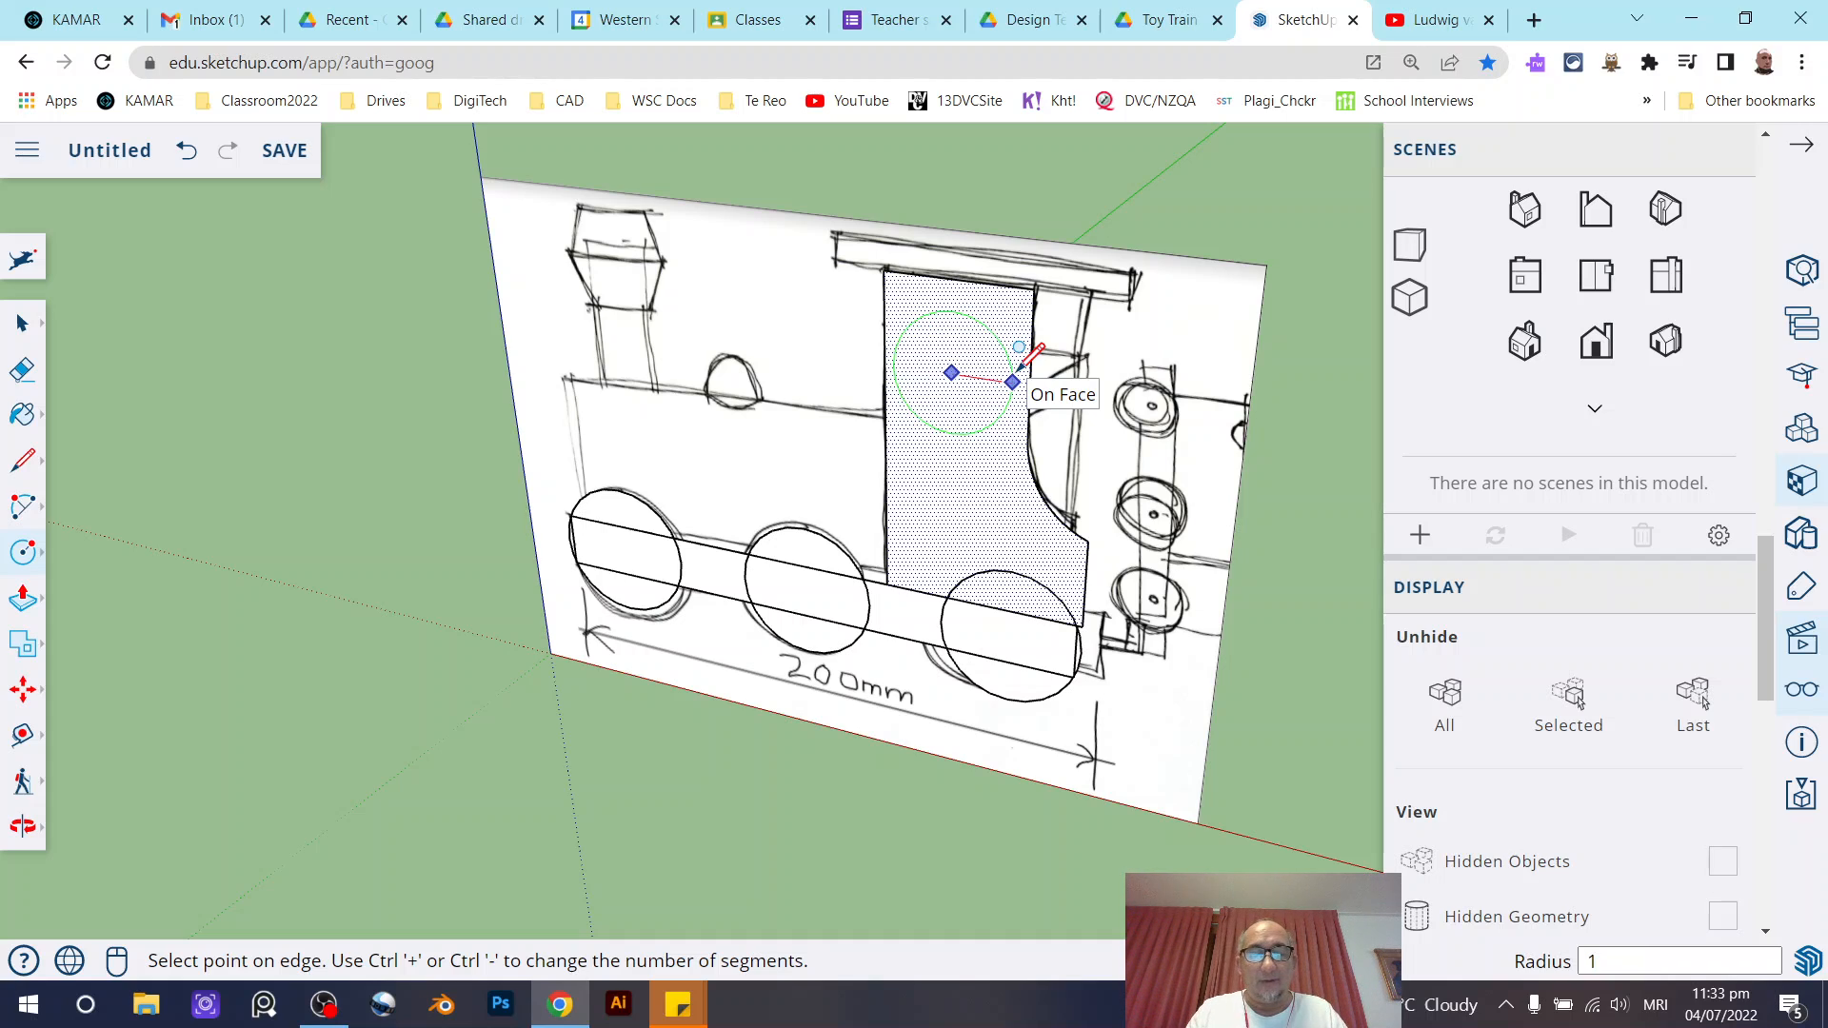
text(5)
key(Return)
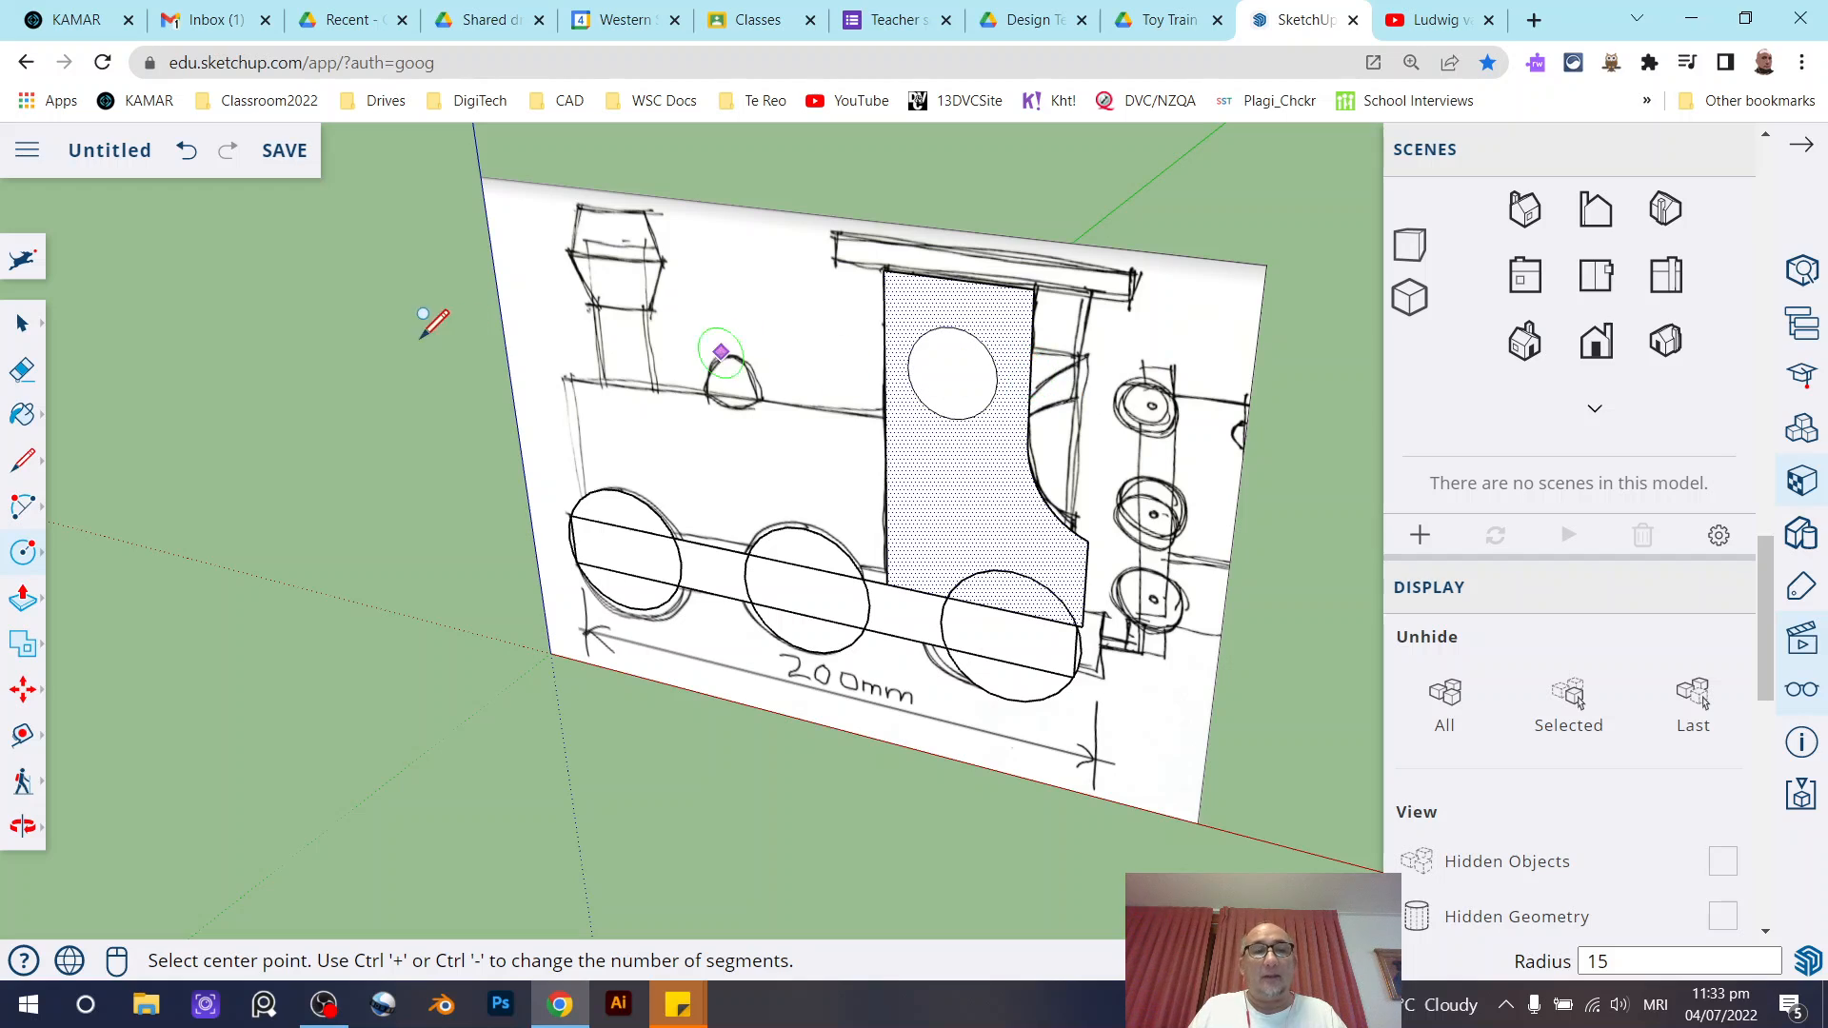
Delete the face inside the window circle and group the cab face with its bounding edges.
click(23, 324)
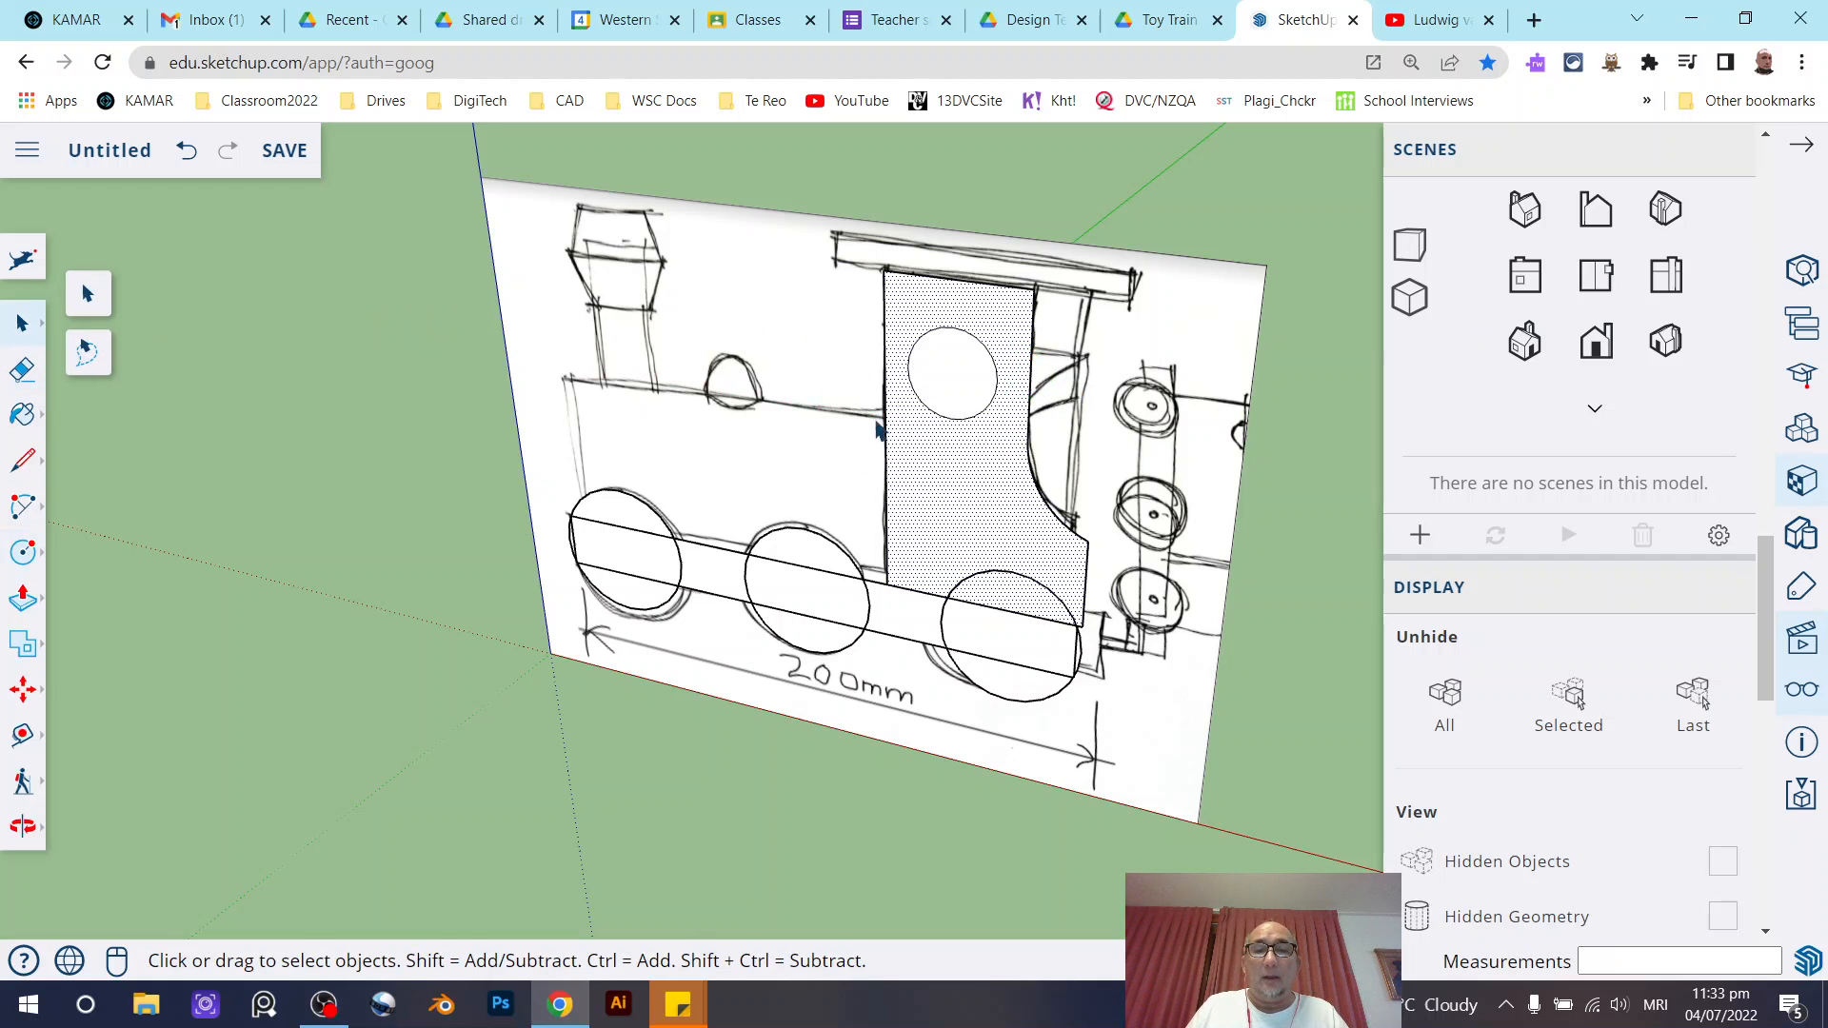
click(931, 370)
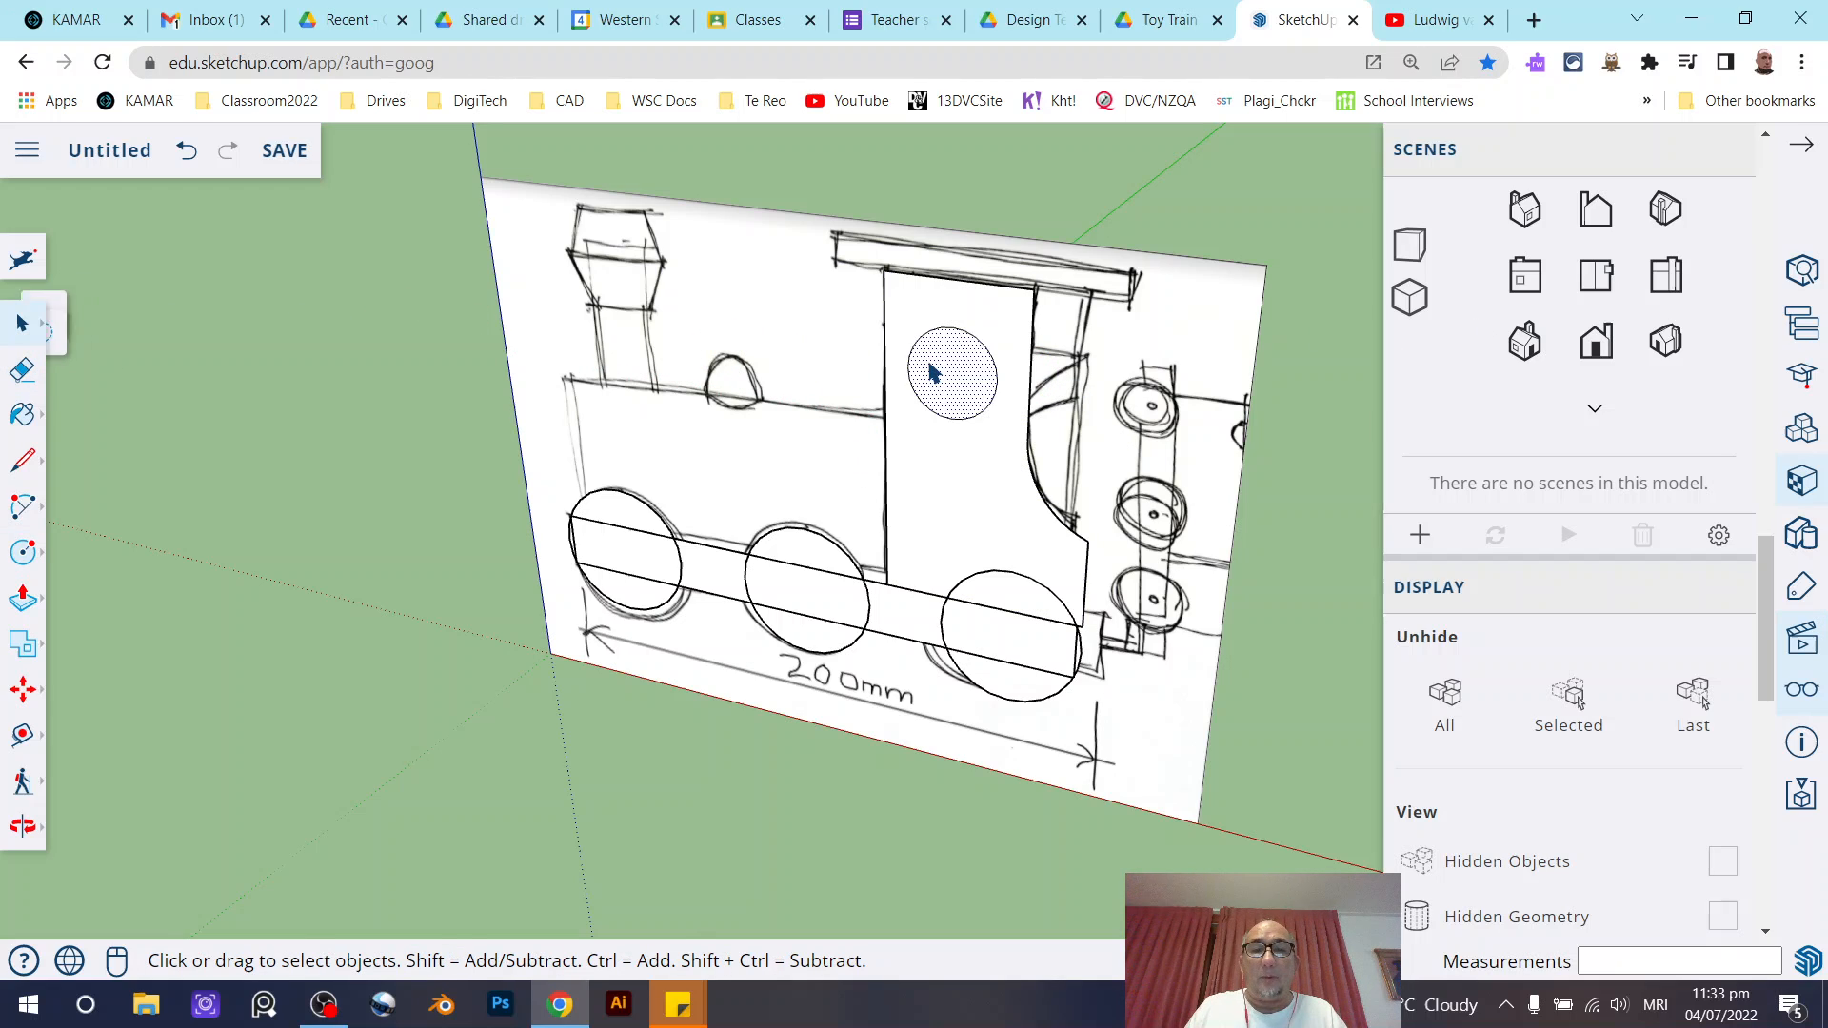
click(999, 497)
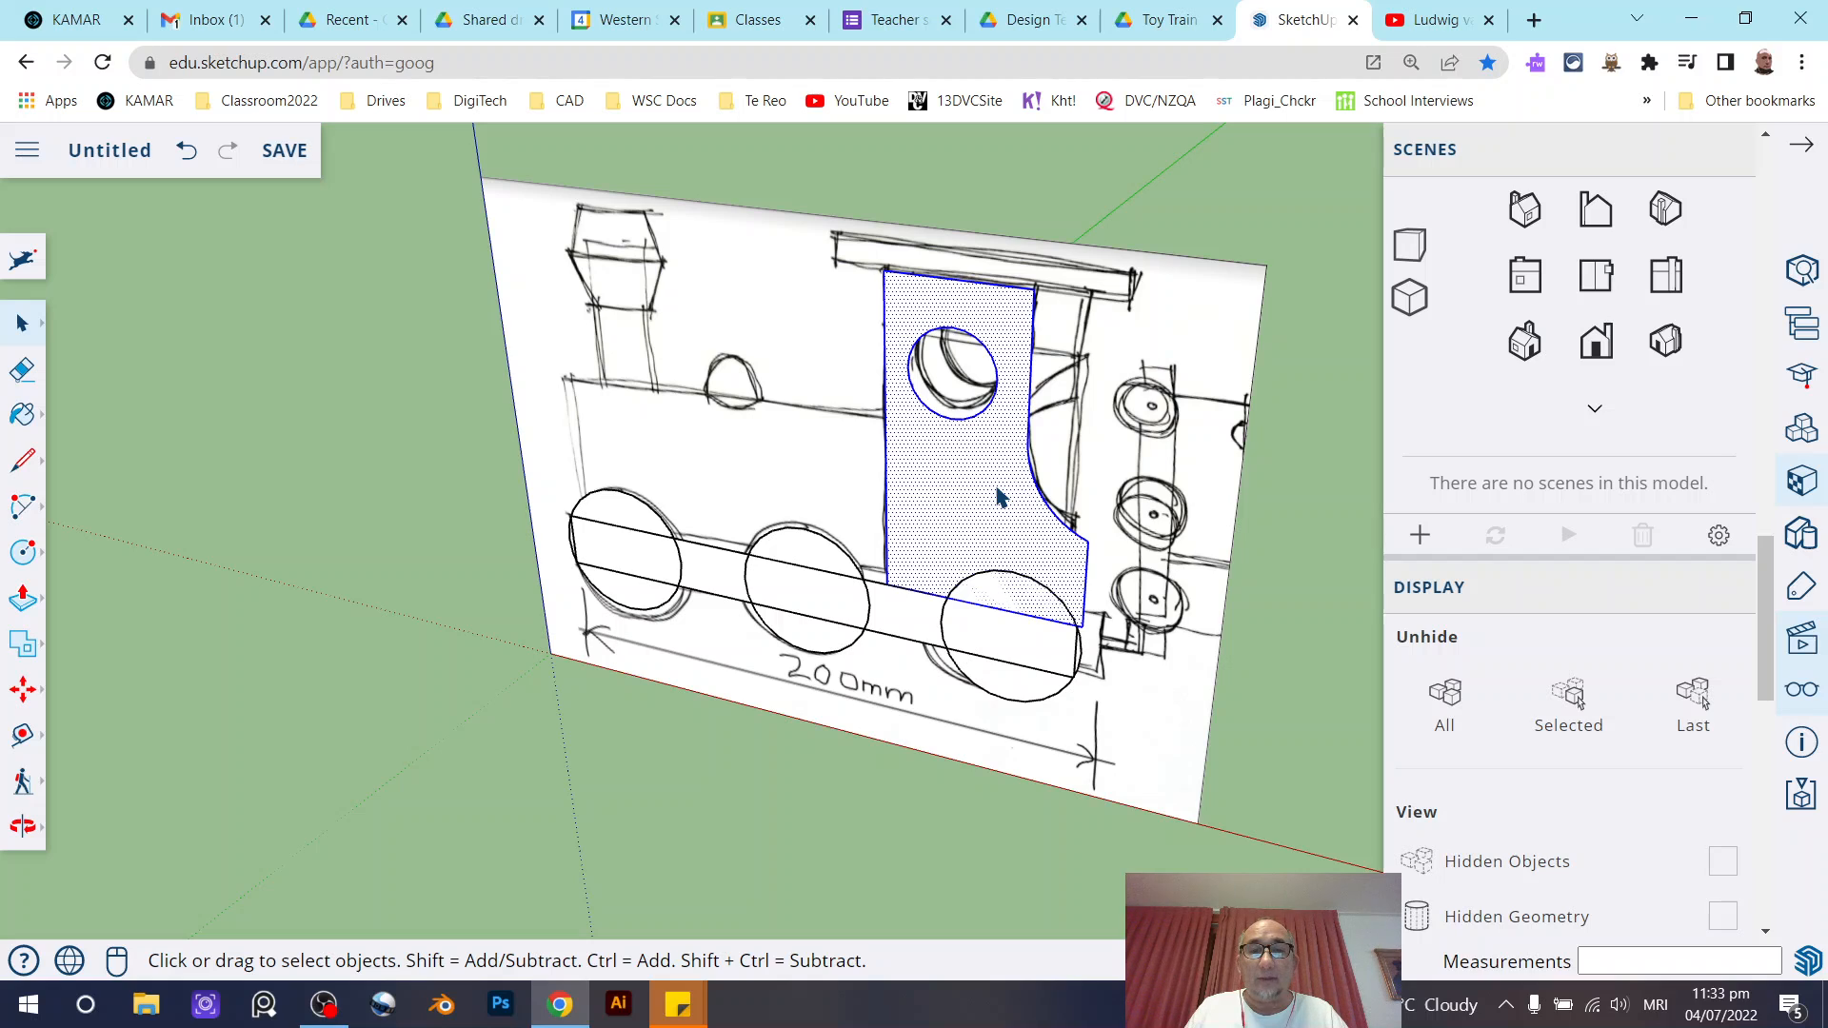
right_click(996, 496)
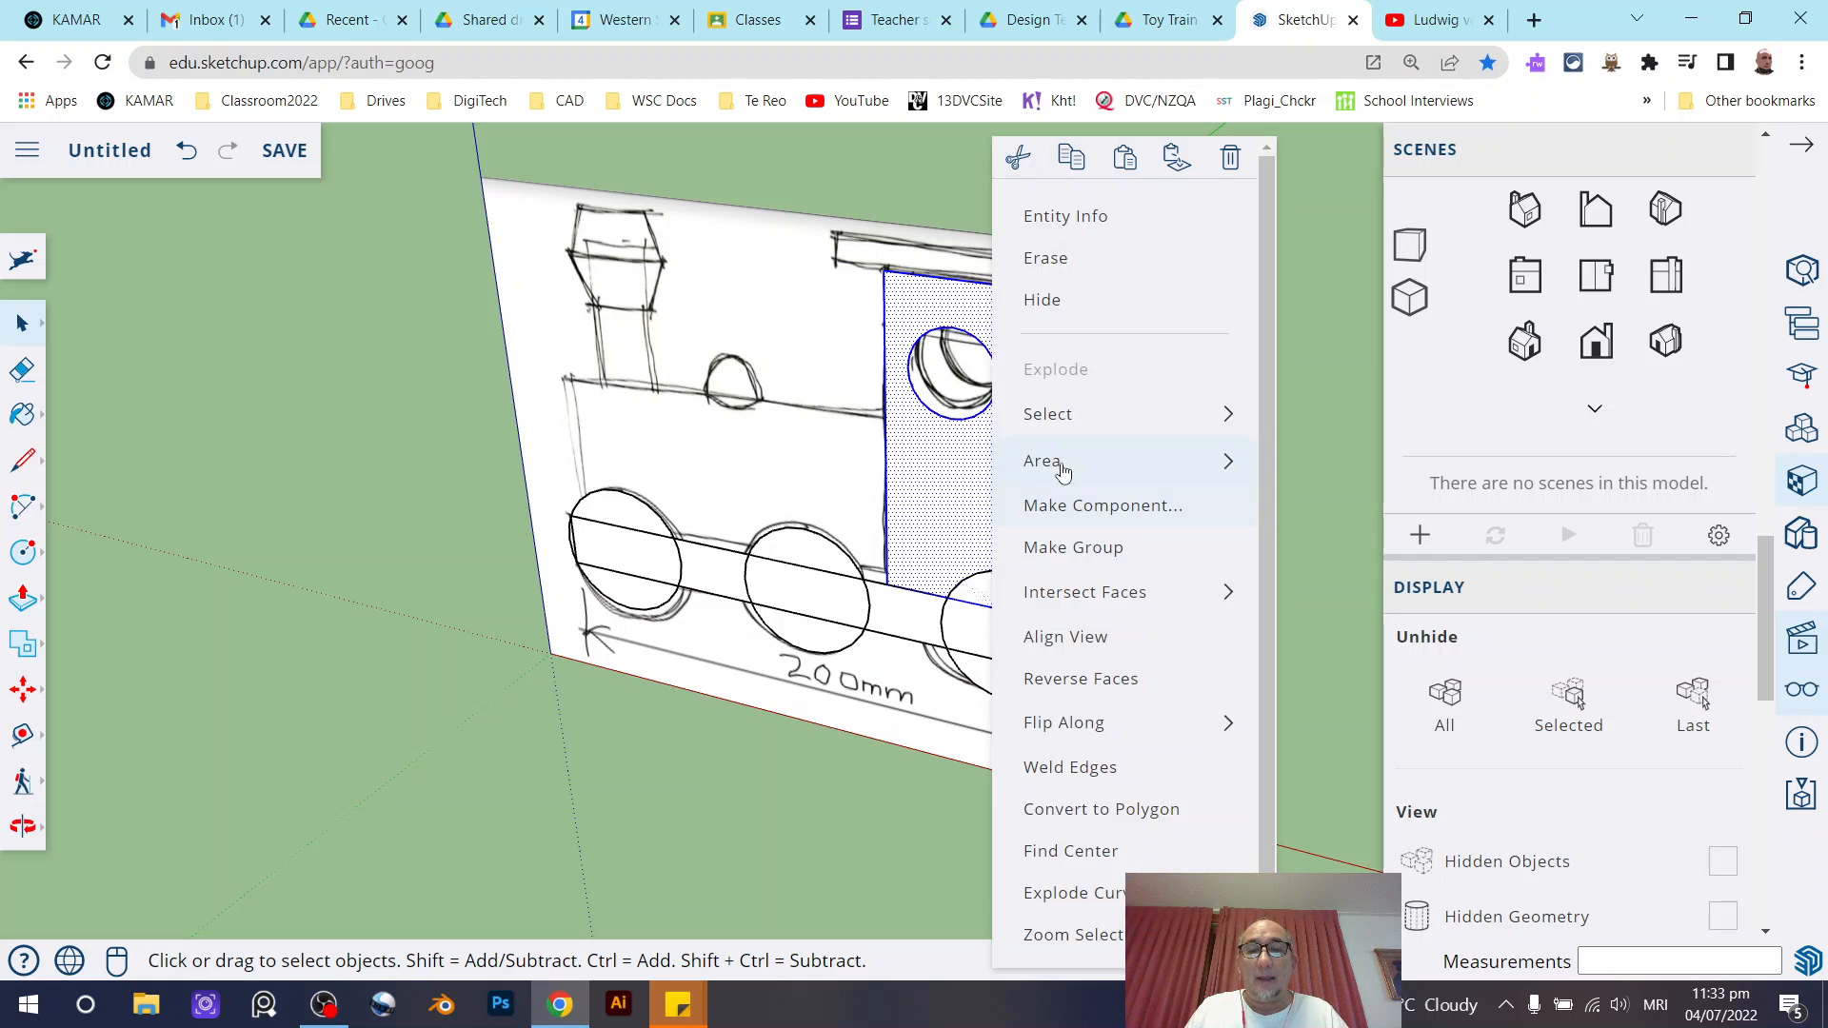
click(1085, 552)
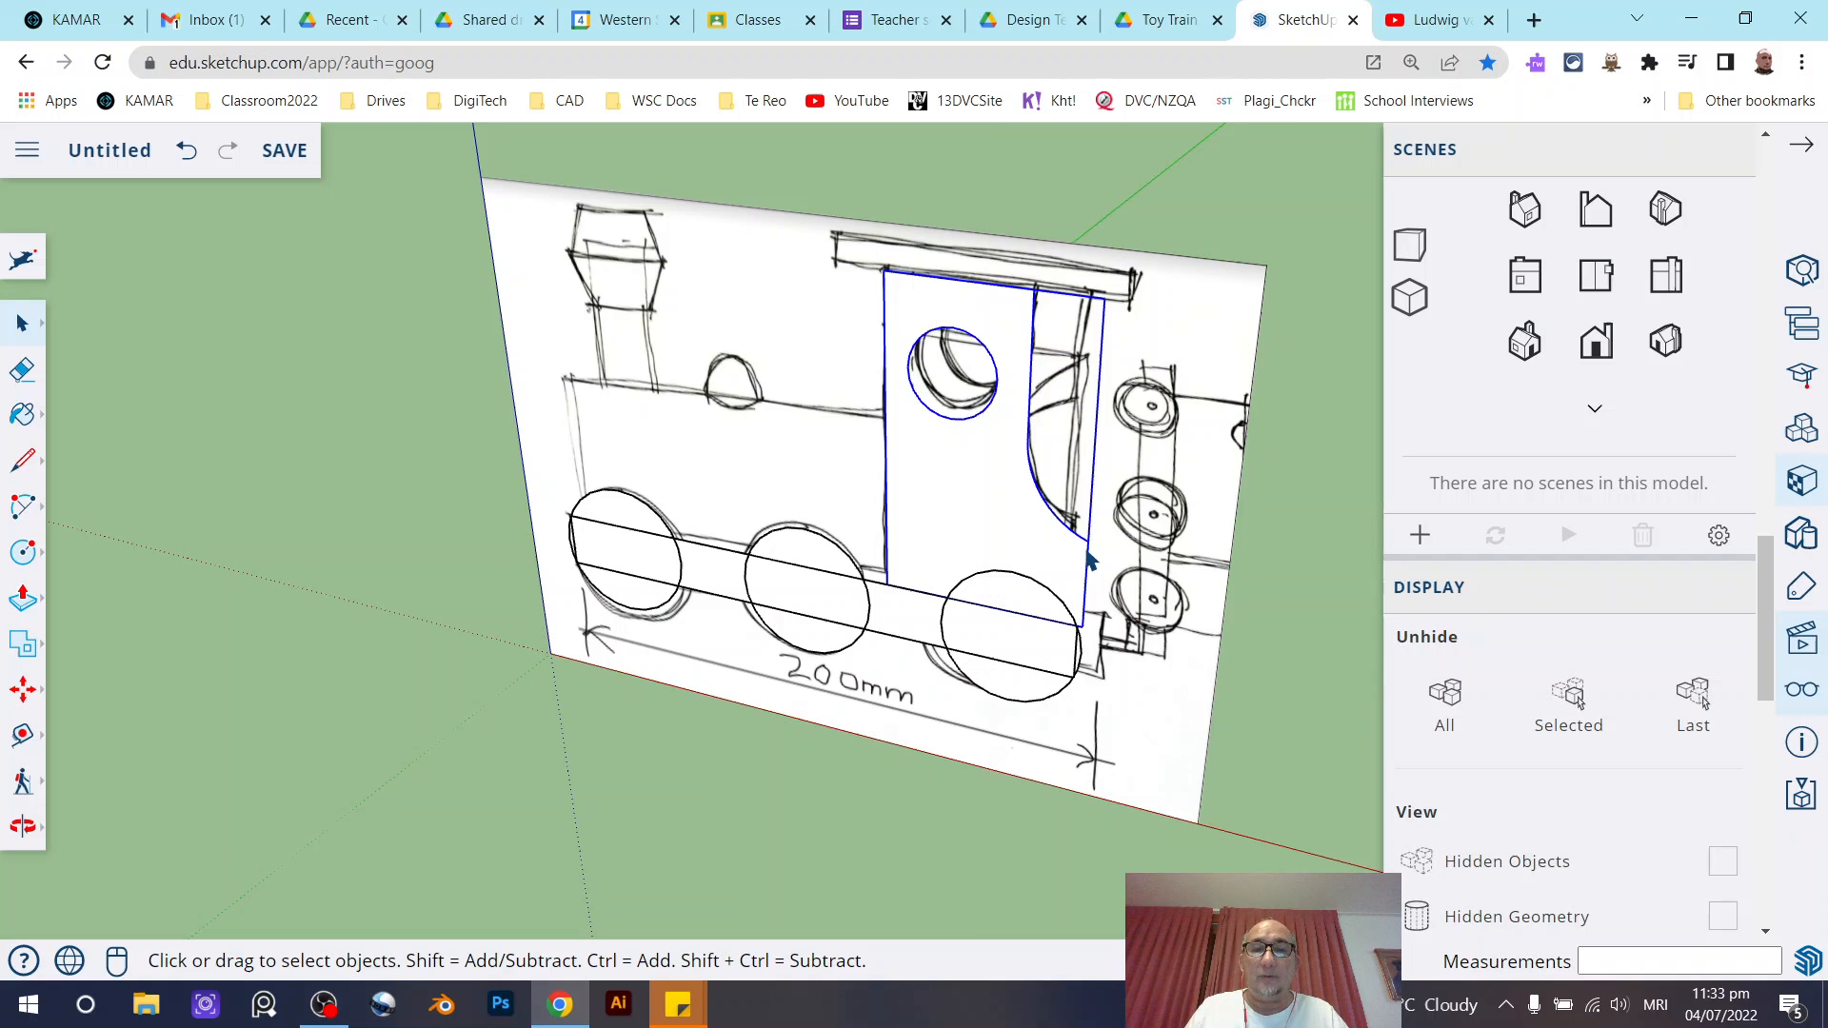
click(1255, 240)
Draw a 100 mm by 6 mm roof rectangle on top of the cab, starting at the sketched roof's front lower corner.
middle_drag(947, 357, 1092, 340)
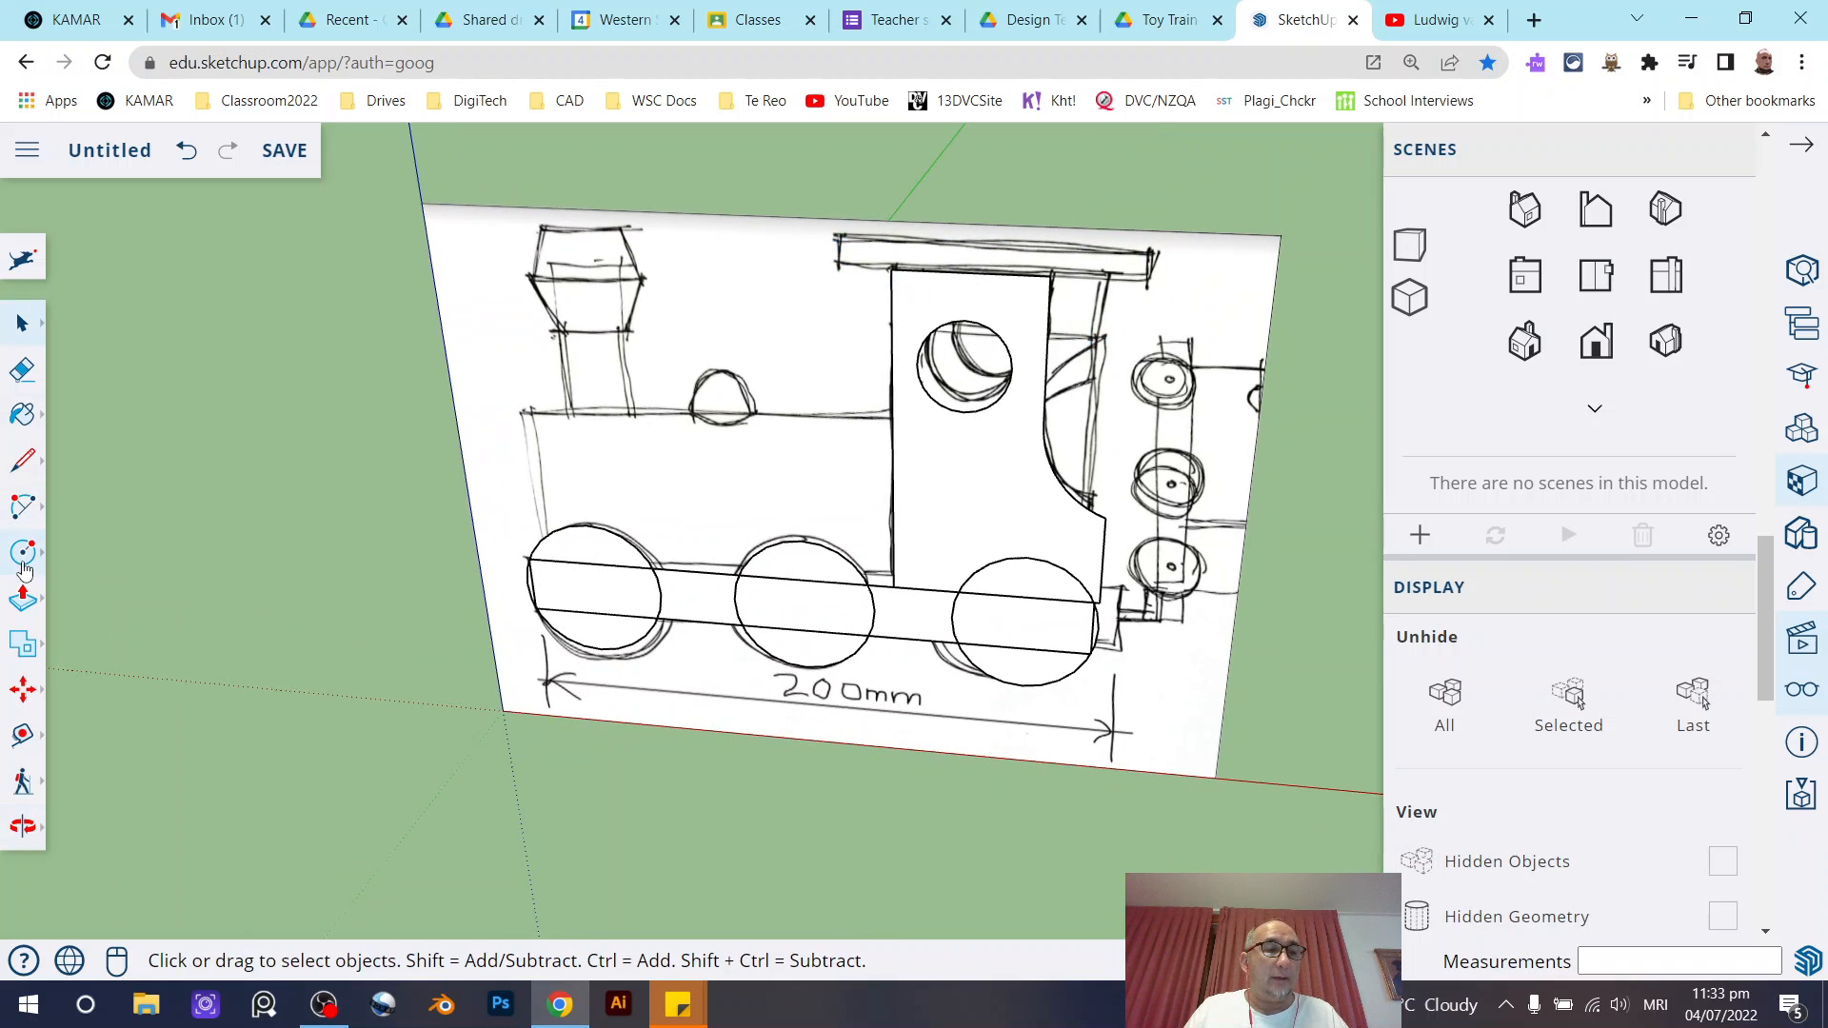
click(23, 600)
click(23, 554)
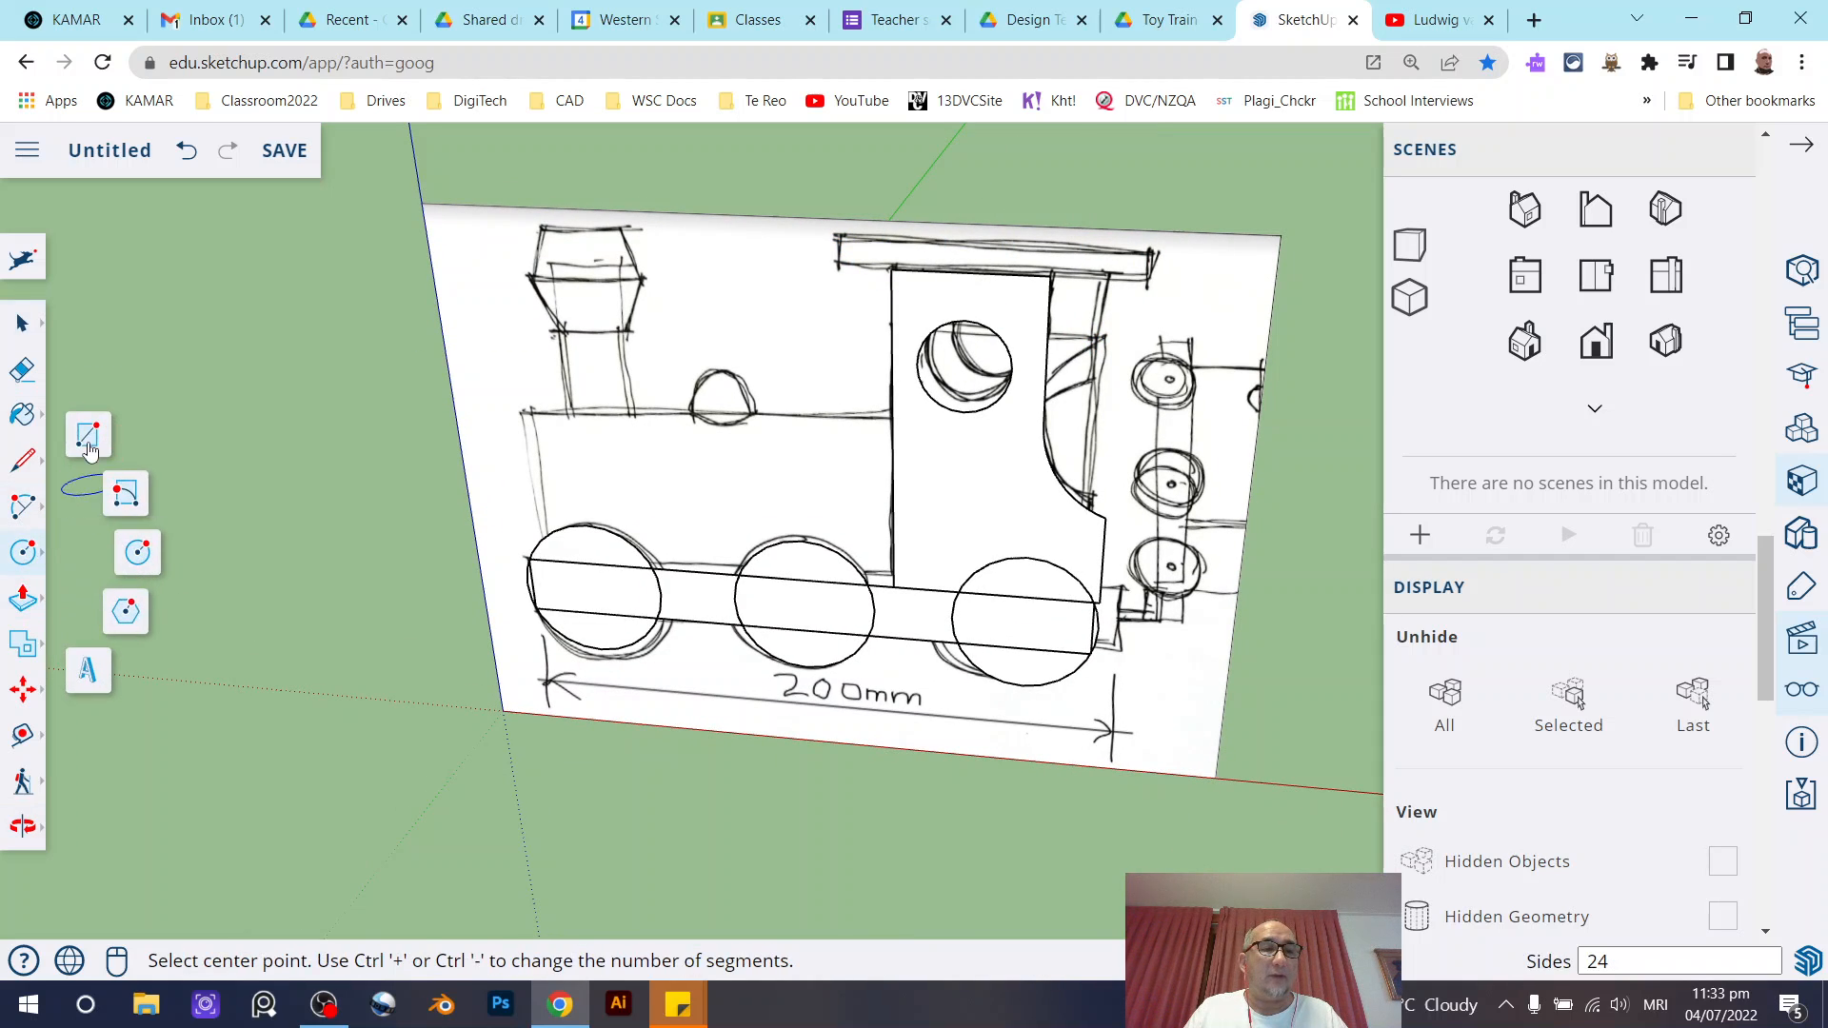
click(89, 440)
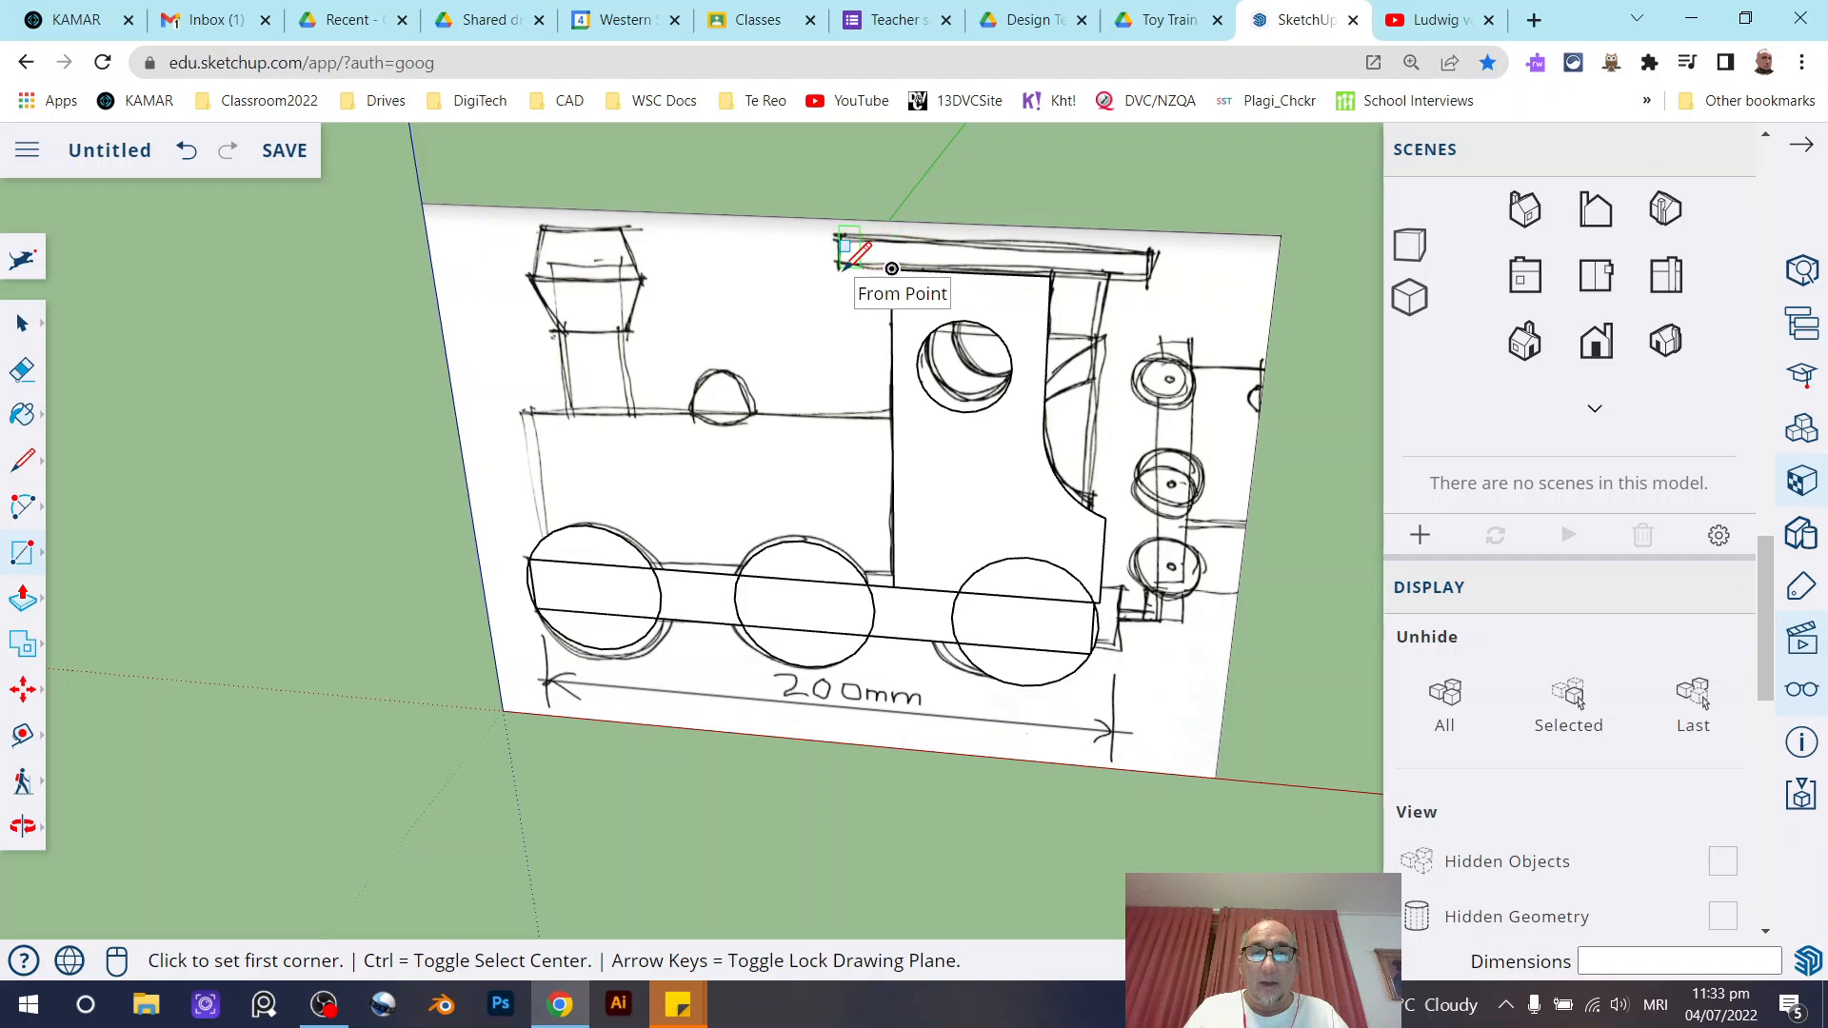
click(892, 268)
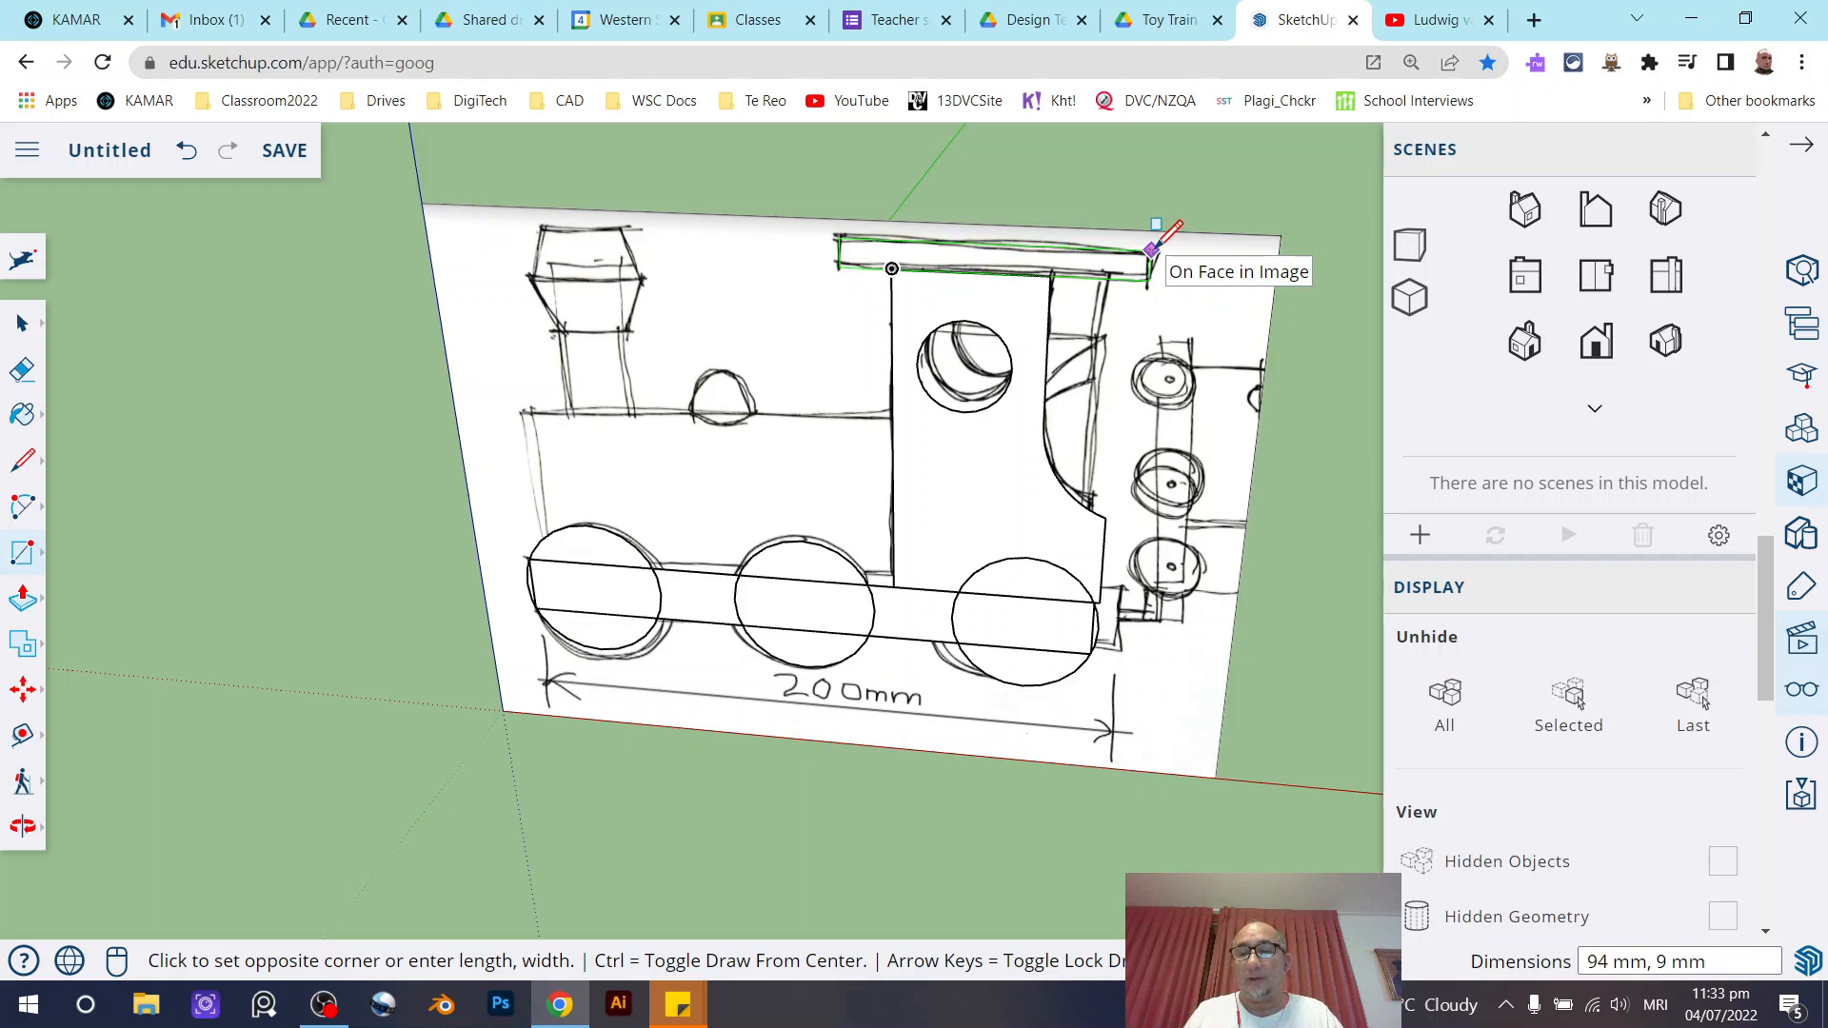
text(1)
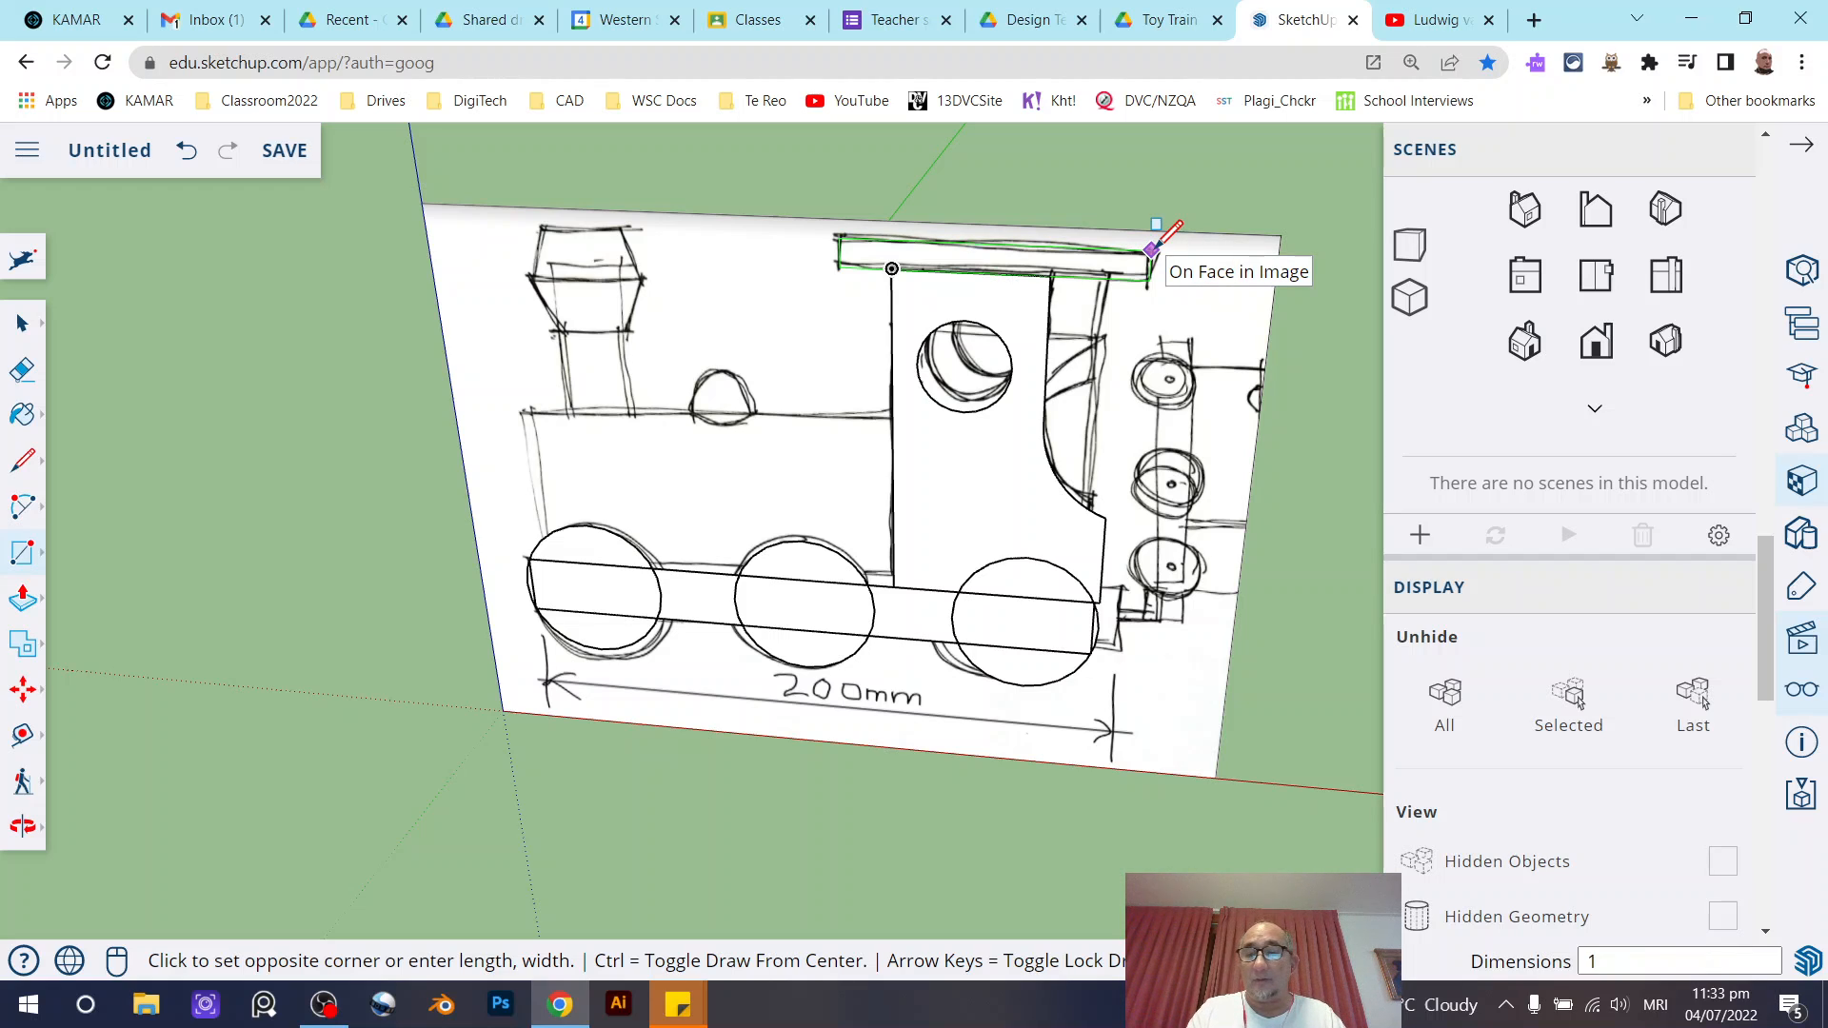
text(00,)
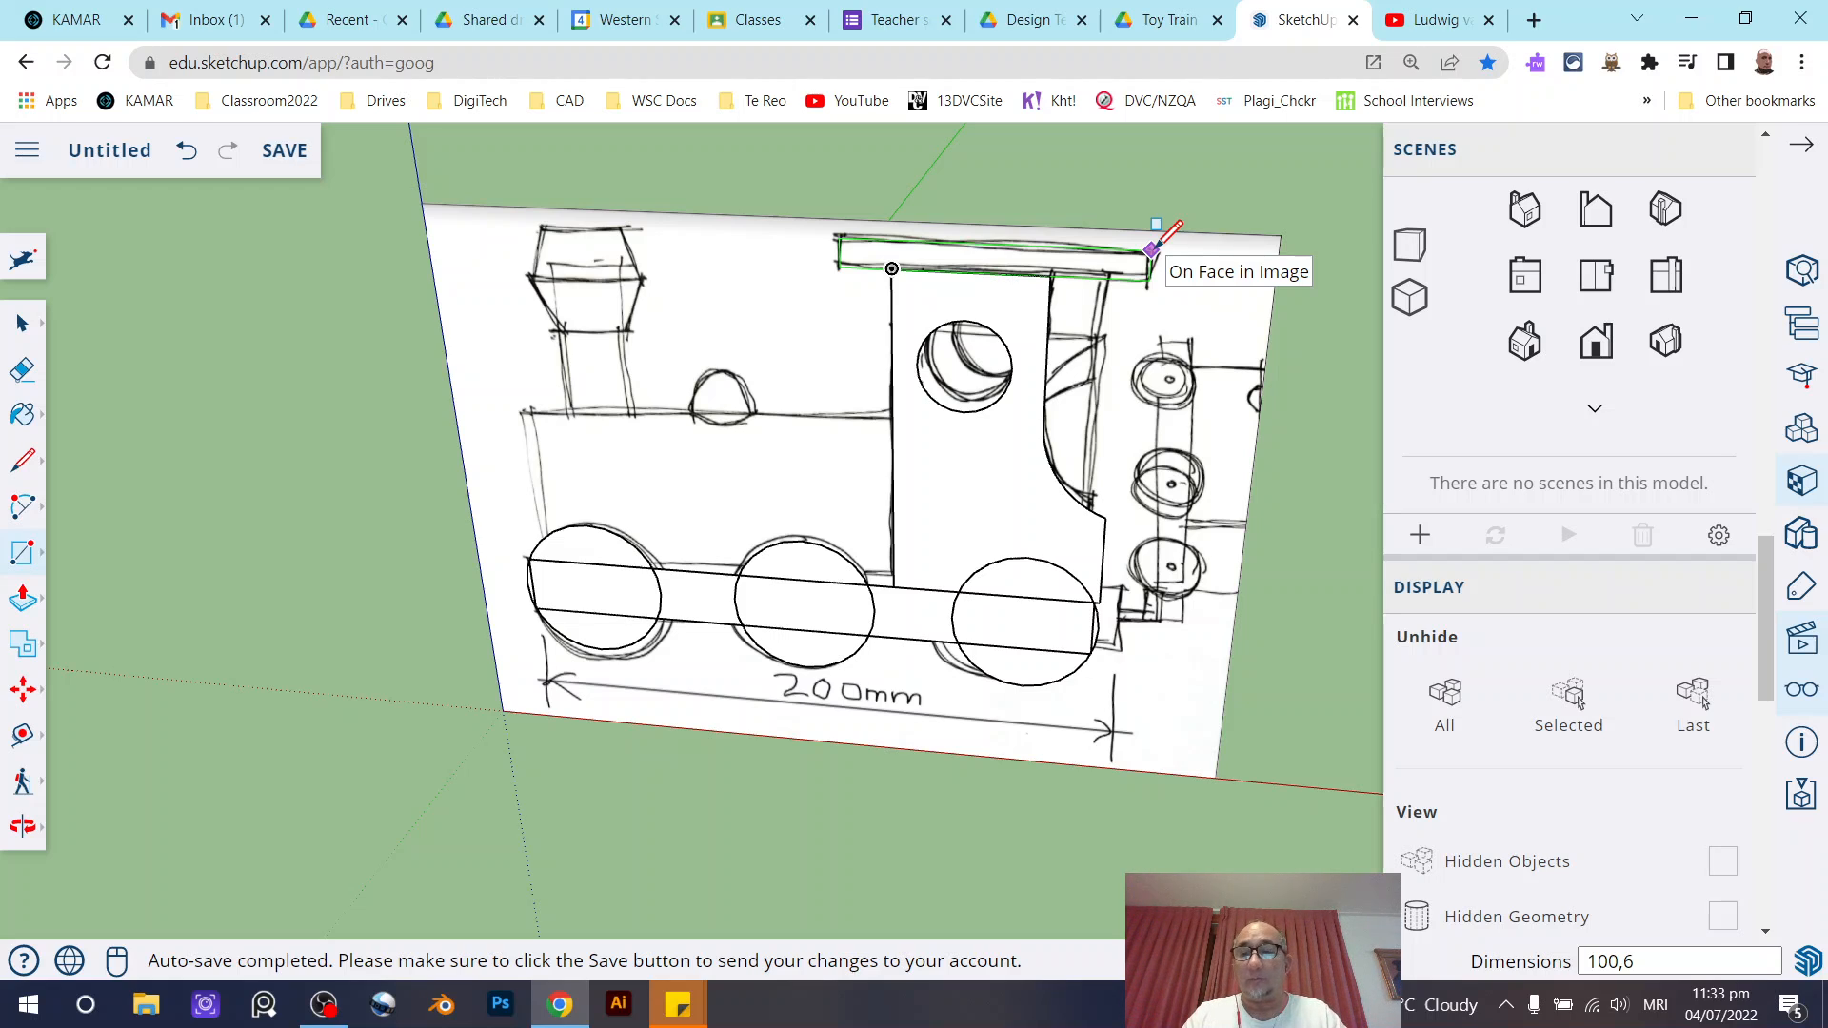
text(6)
key(Return)
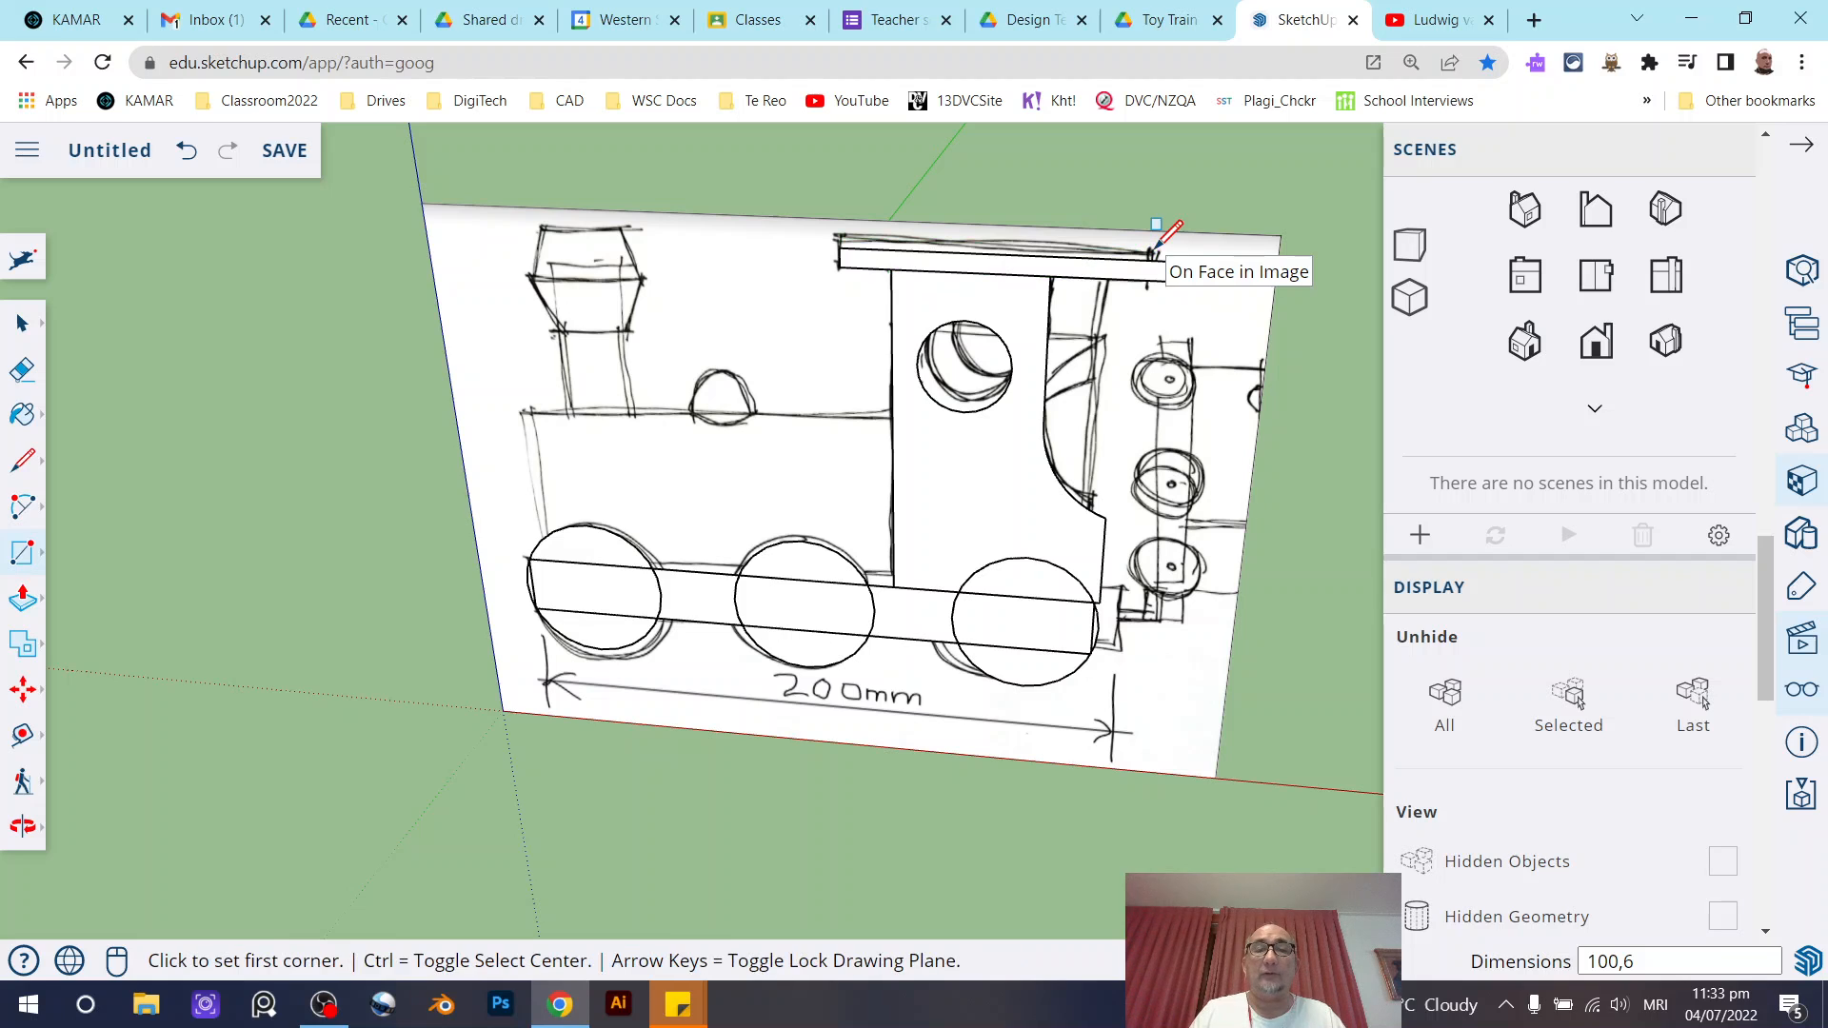
click(22, 324)
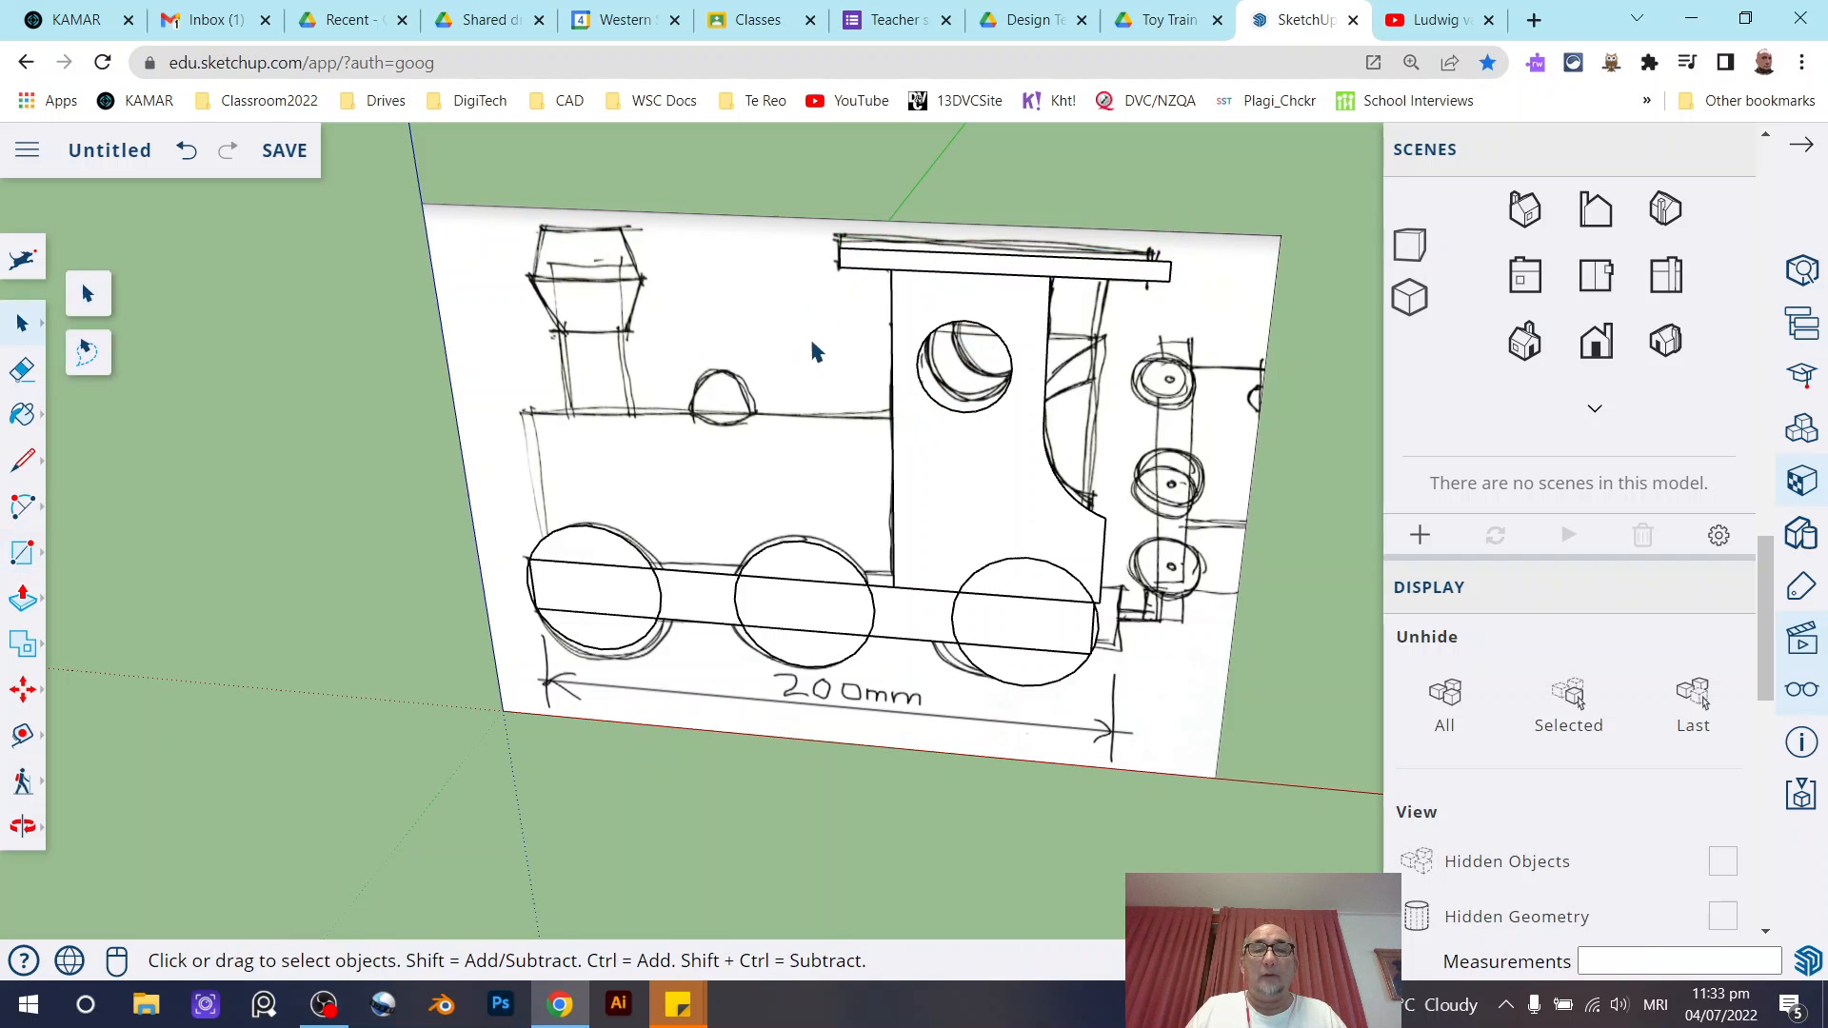
Hide the reference sketch image behind the train profiles.
middle_drag(816, 346, 852, 382)
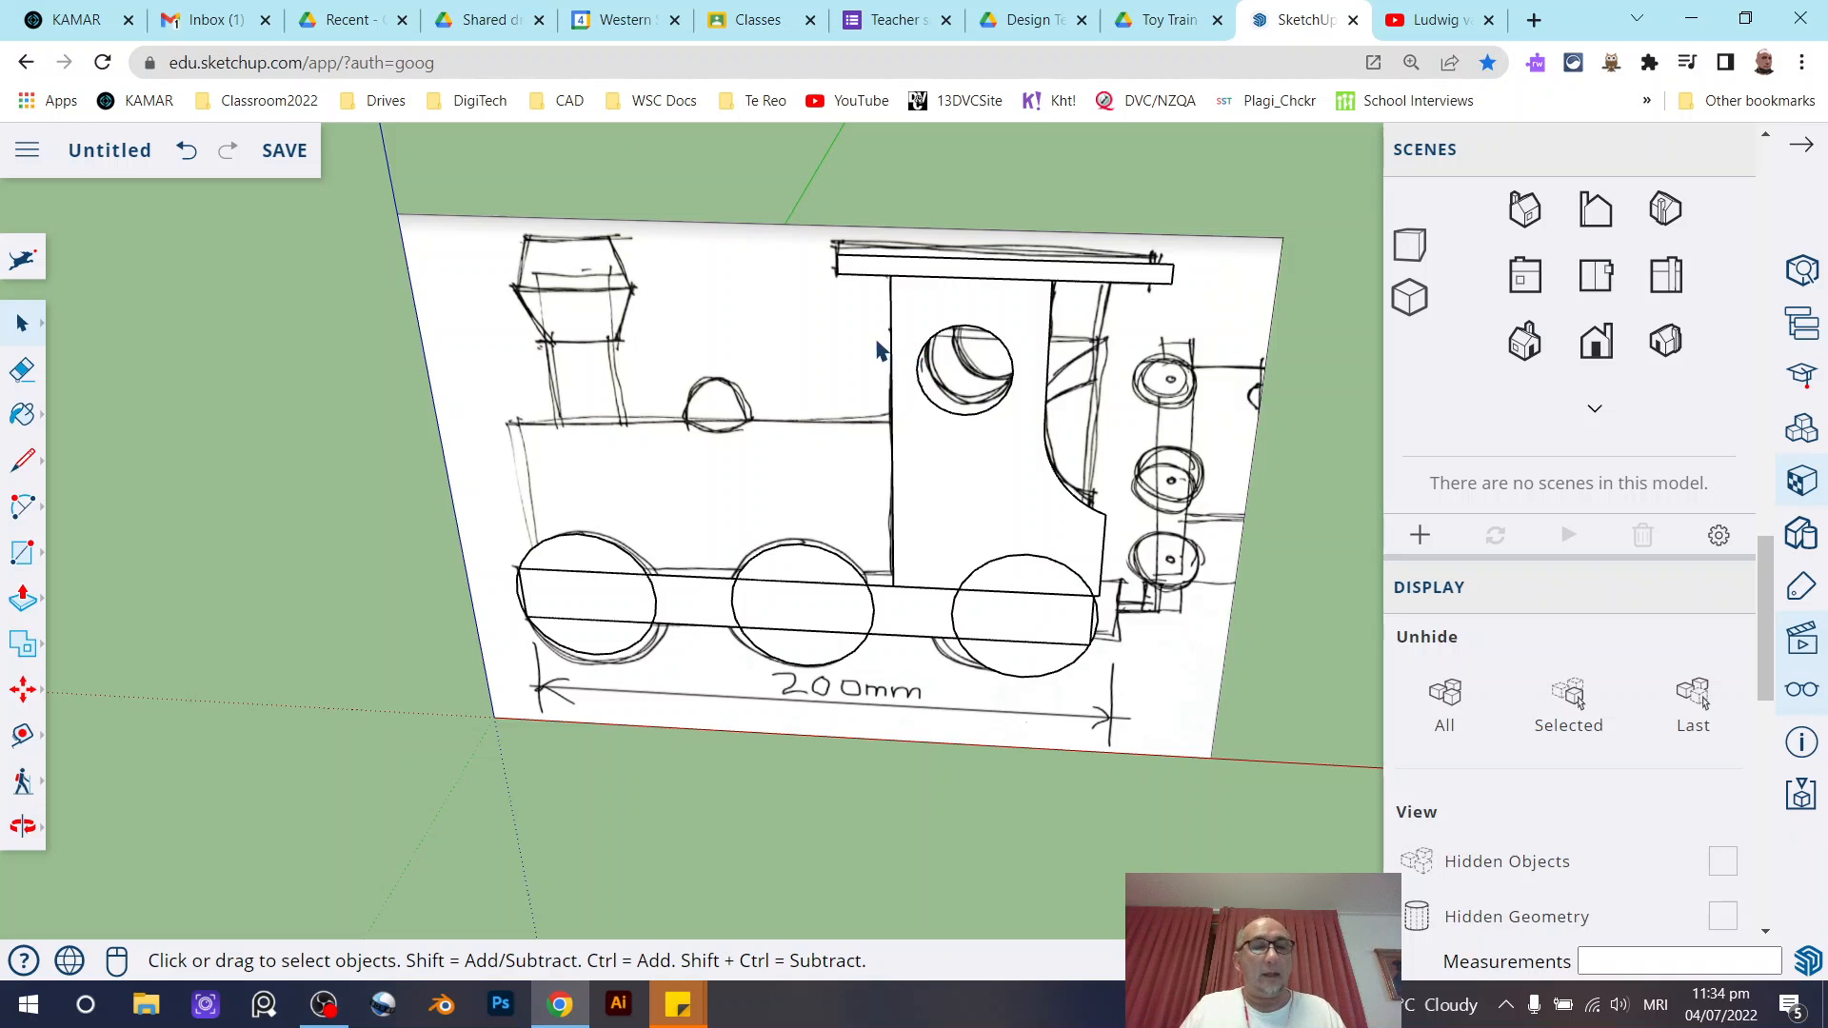
key(o)
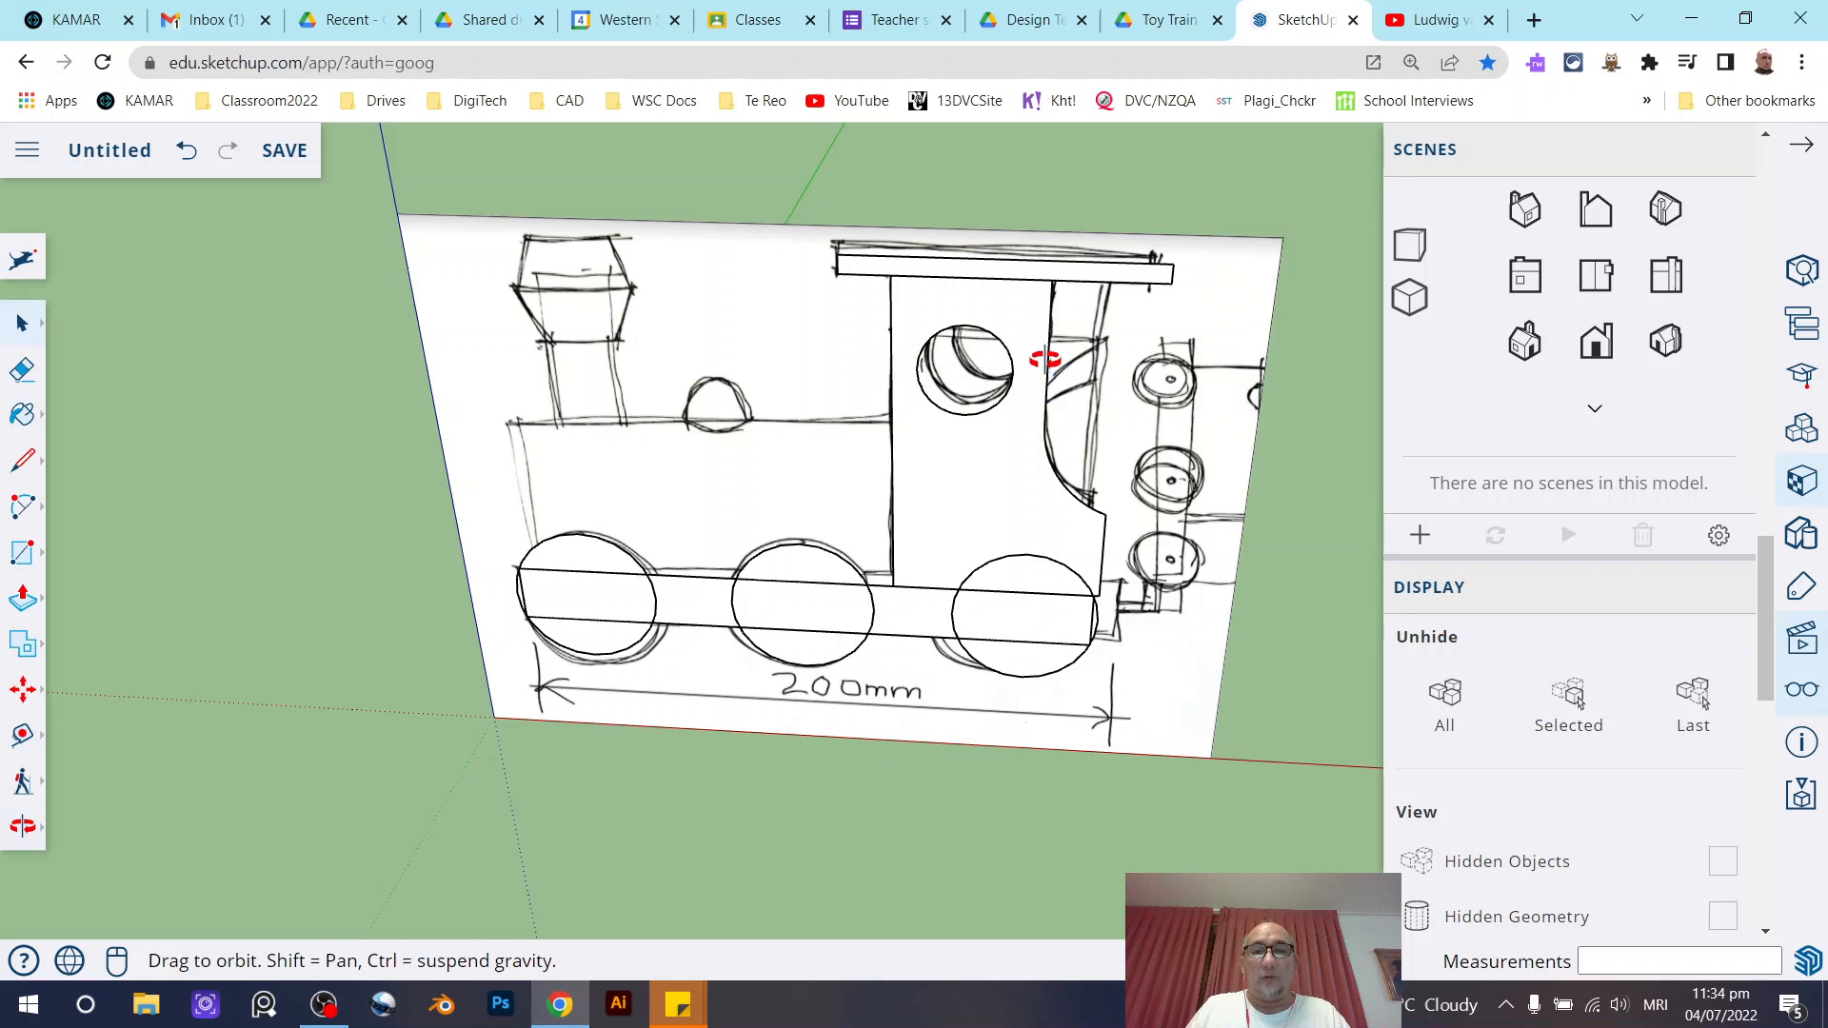
mouse_move(1041, 359)
mouse_down()
mouse_move(612, 449)
mouse_move(483, 354)
mouse_move(1196, 339)
mouse_move(829, 407)
mouse_move(870, 380)
mouse_move(988, 375)
mouse_move(1060, 413)
mouse_move(774, 449)
mouse_up()
key(space)
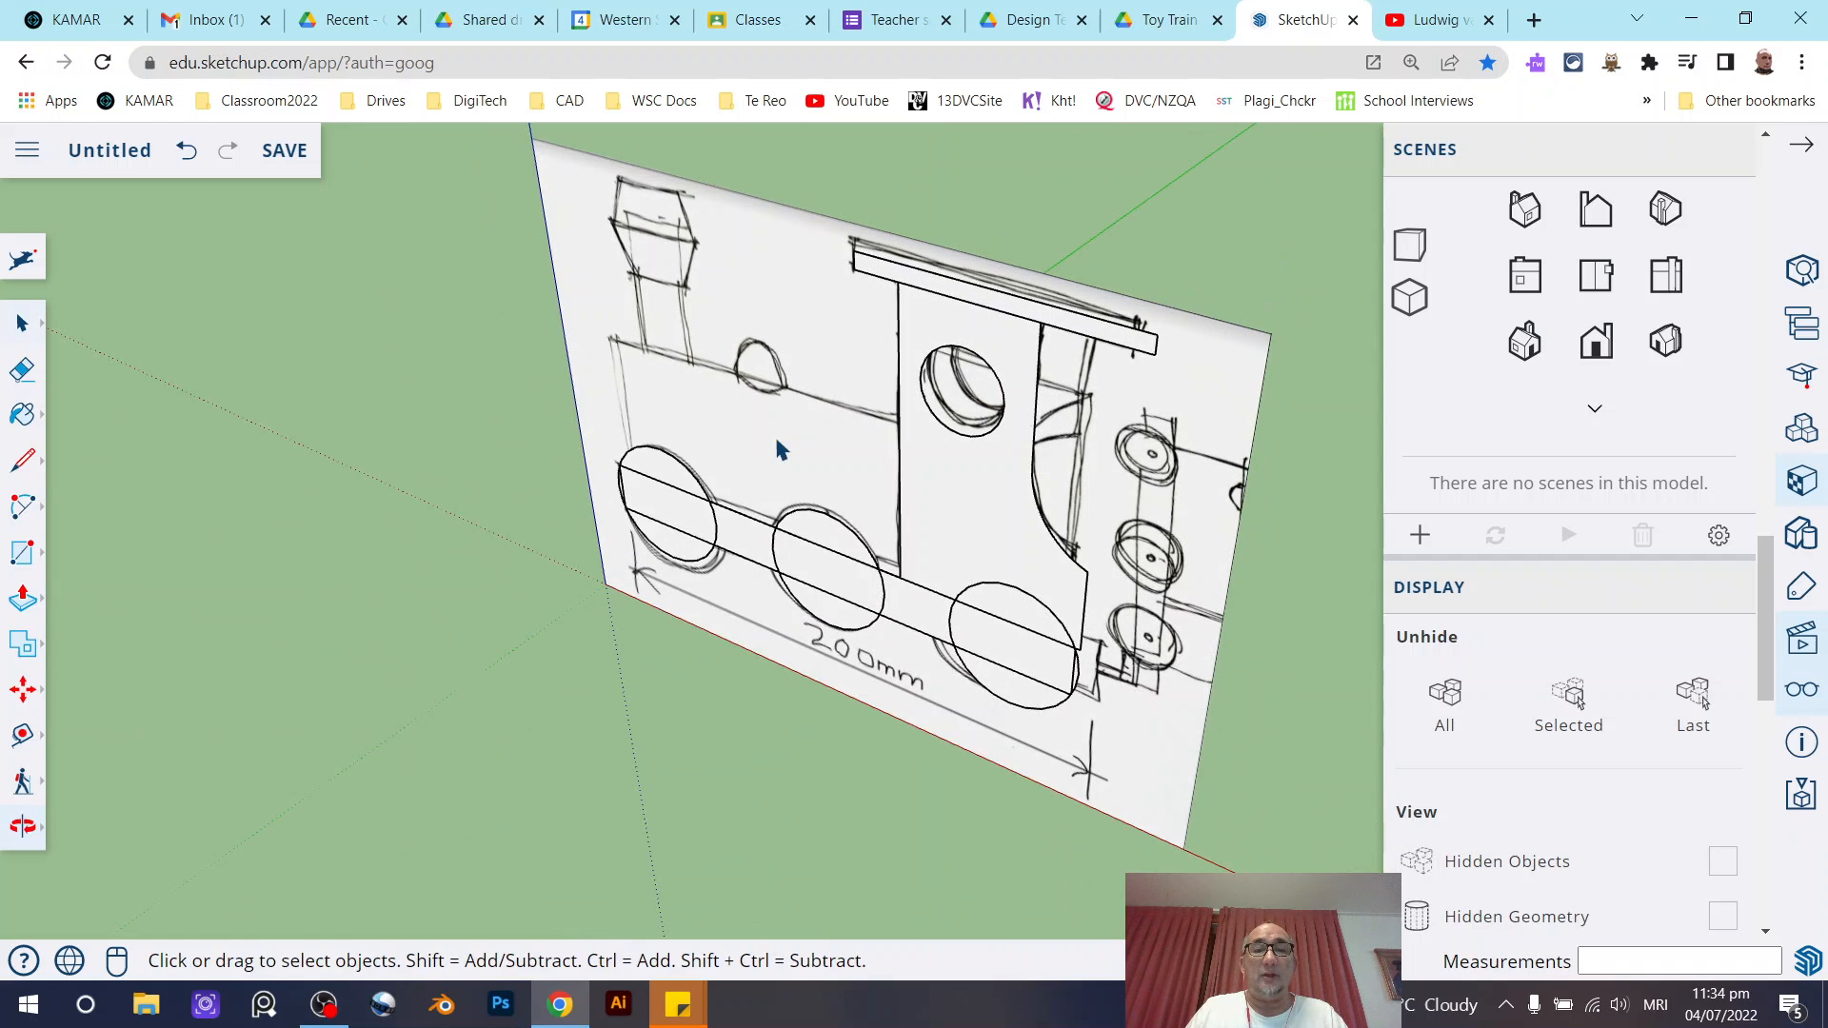
click(769, 324)
right_click(764, 325)
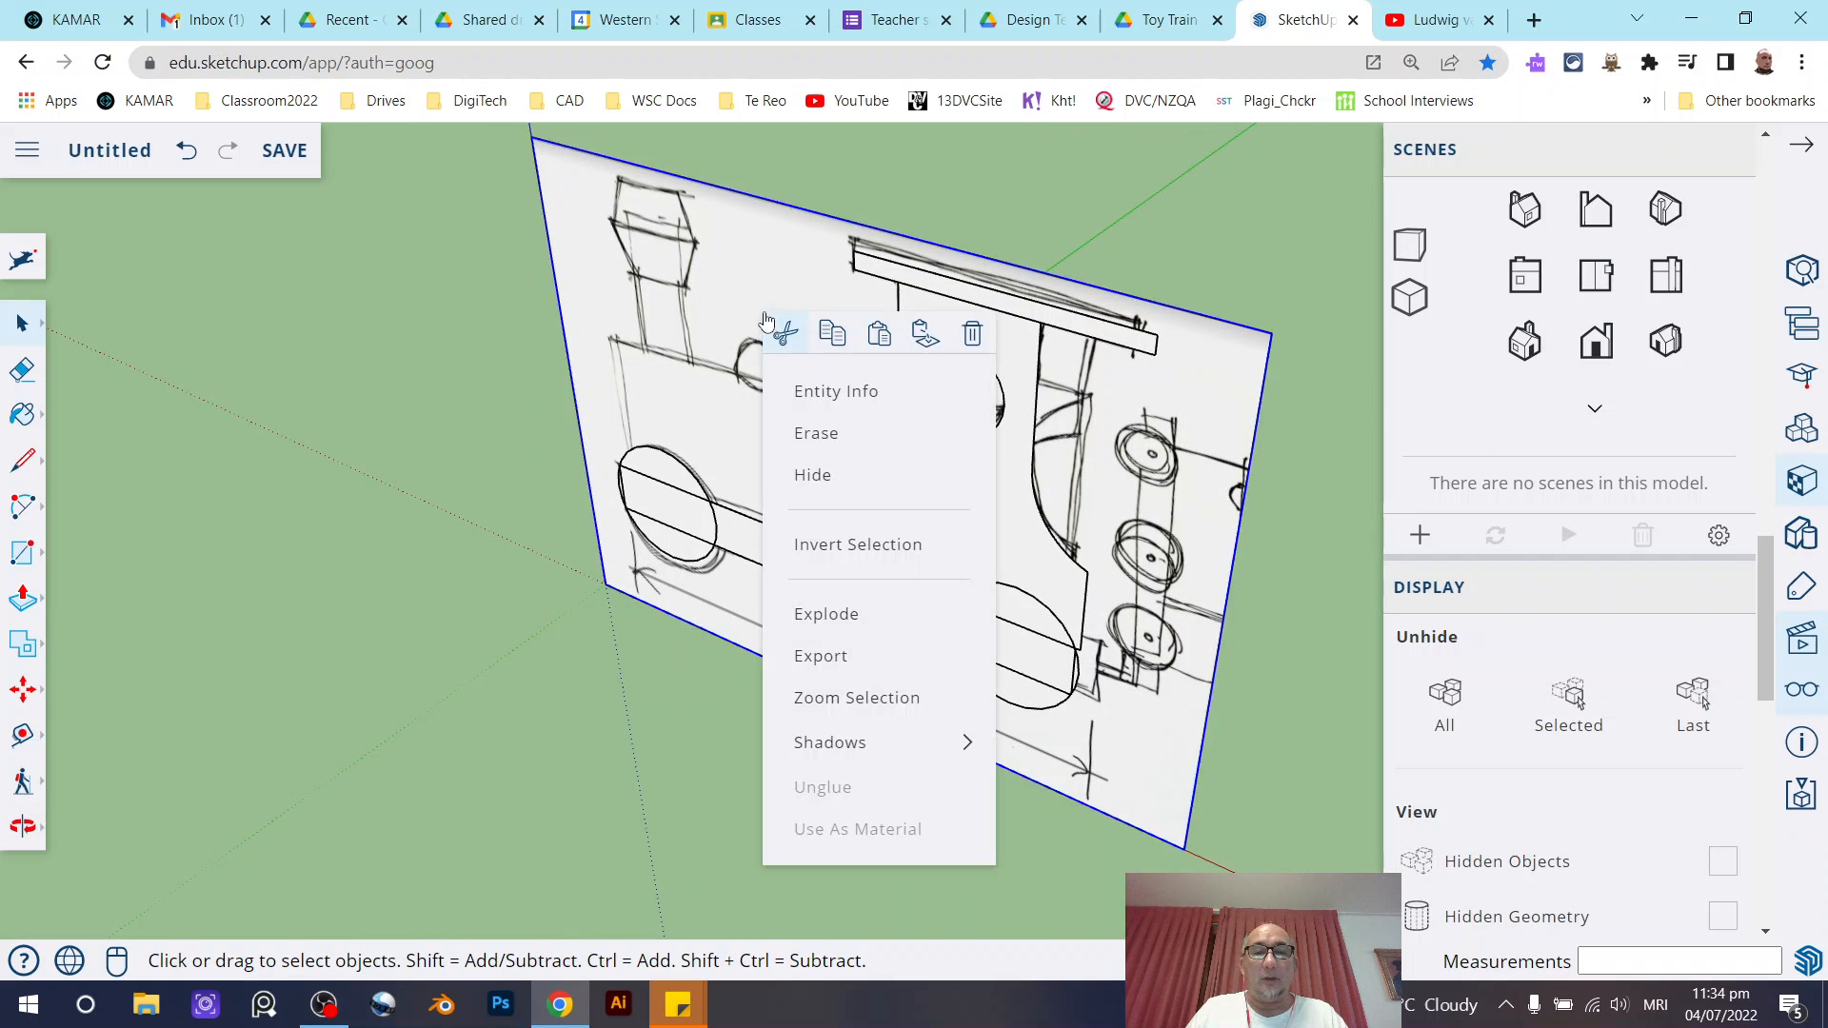
click(893, 486)
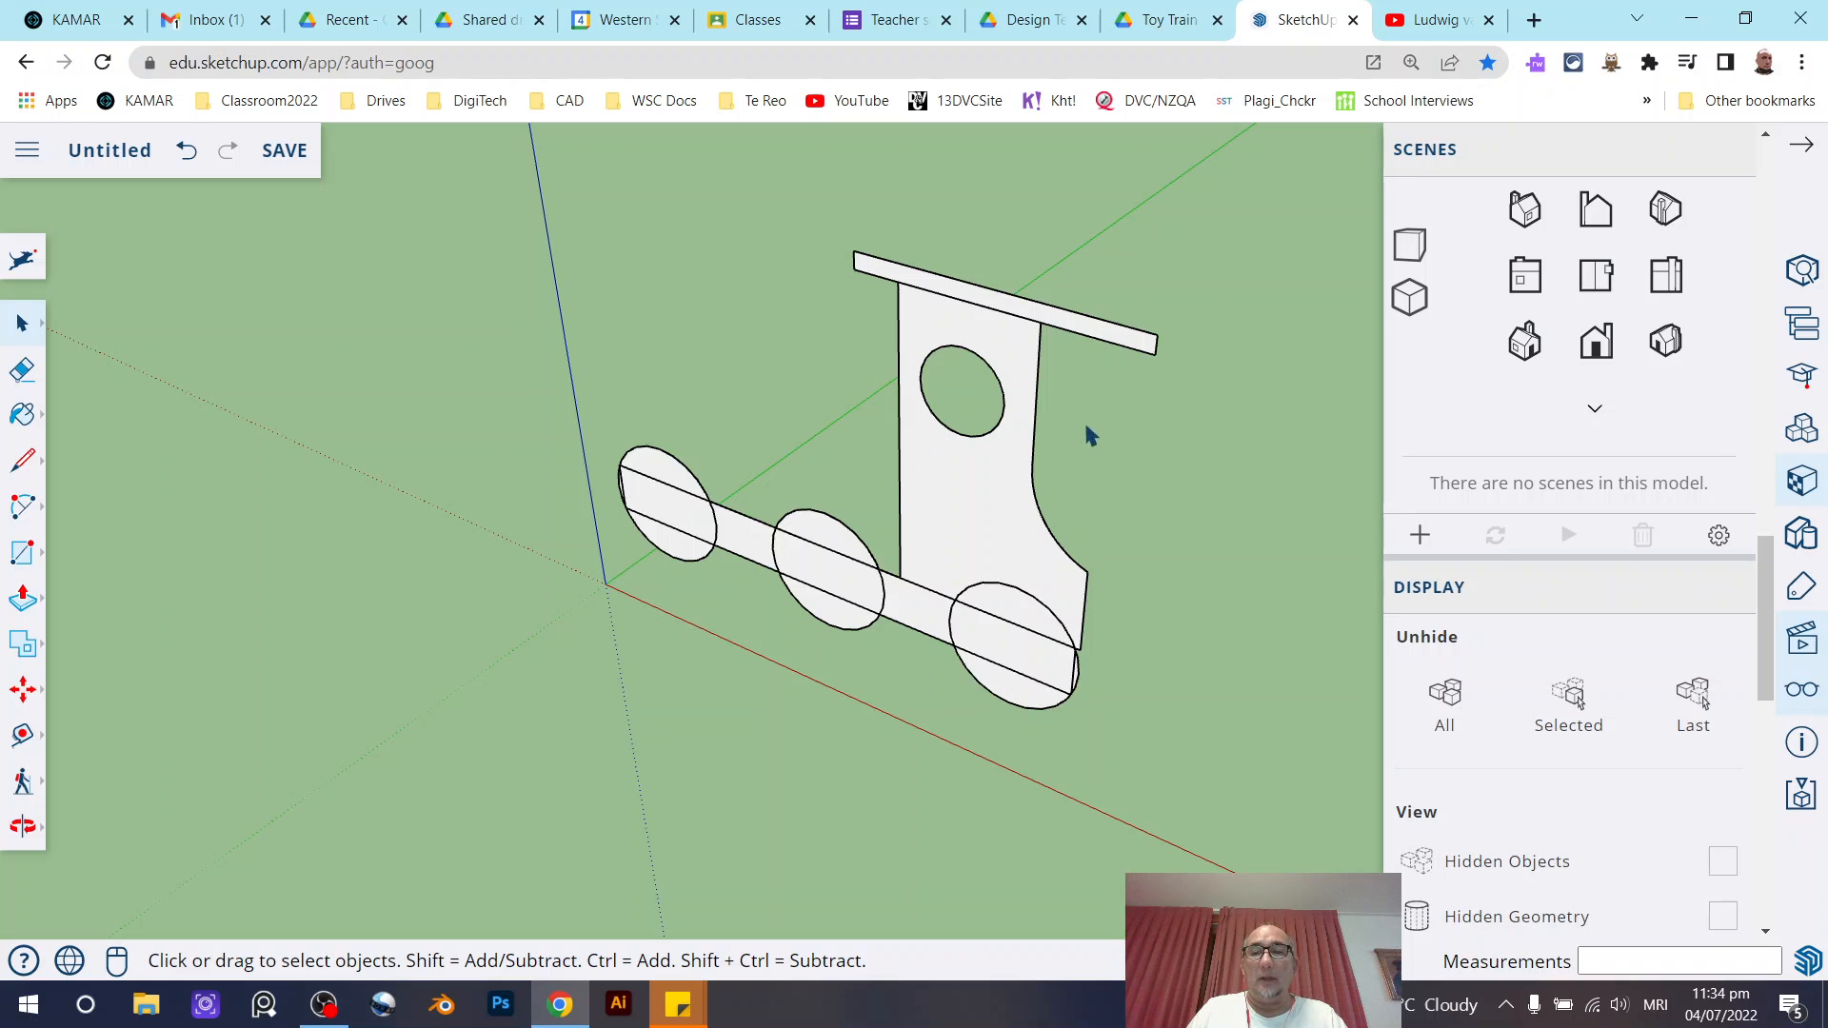
Unhide all hidden objects from the display settings, and hide the reference sketch image again.
click(1801, 145)
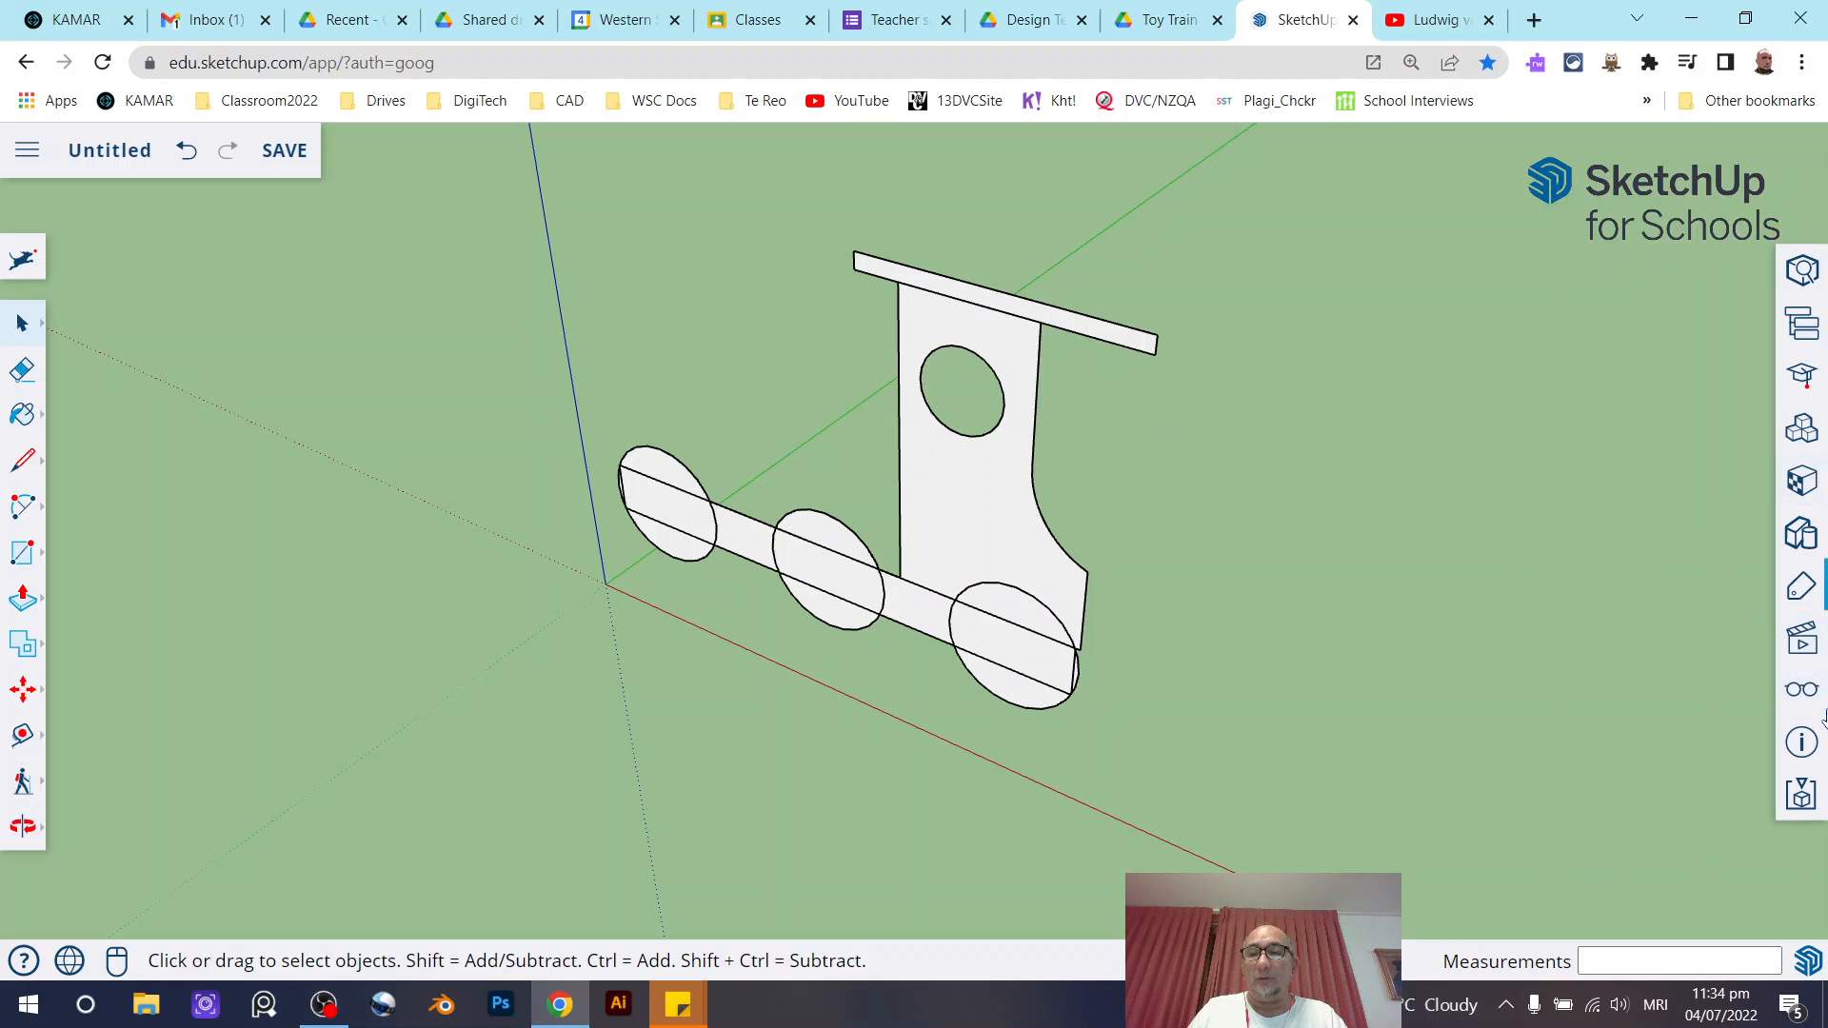
click(1804, 705)
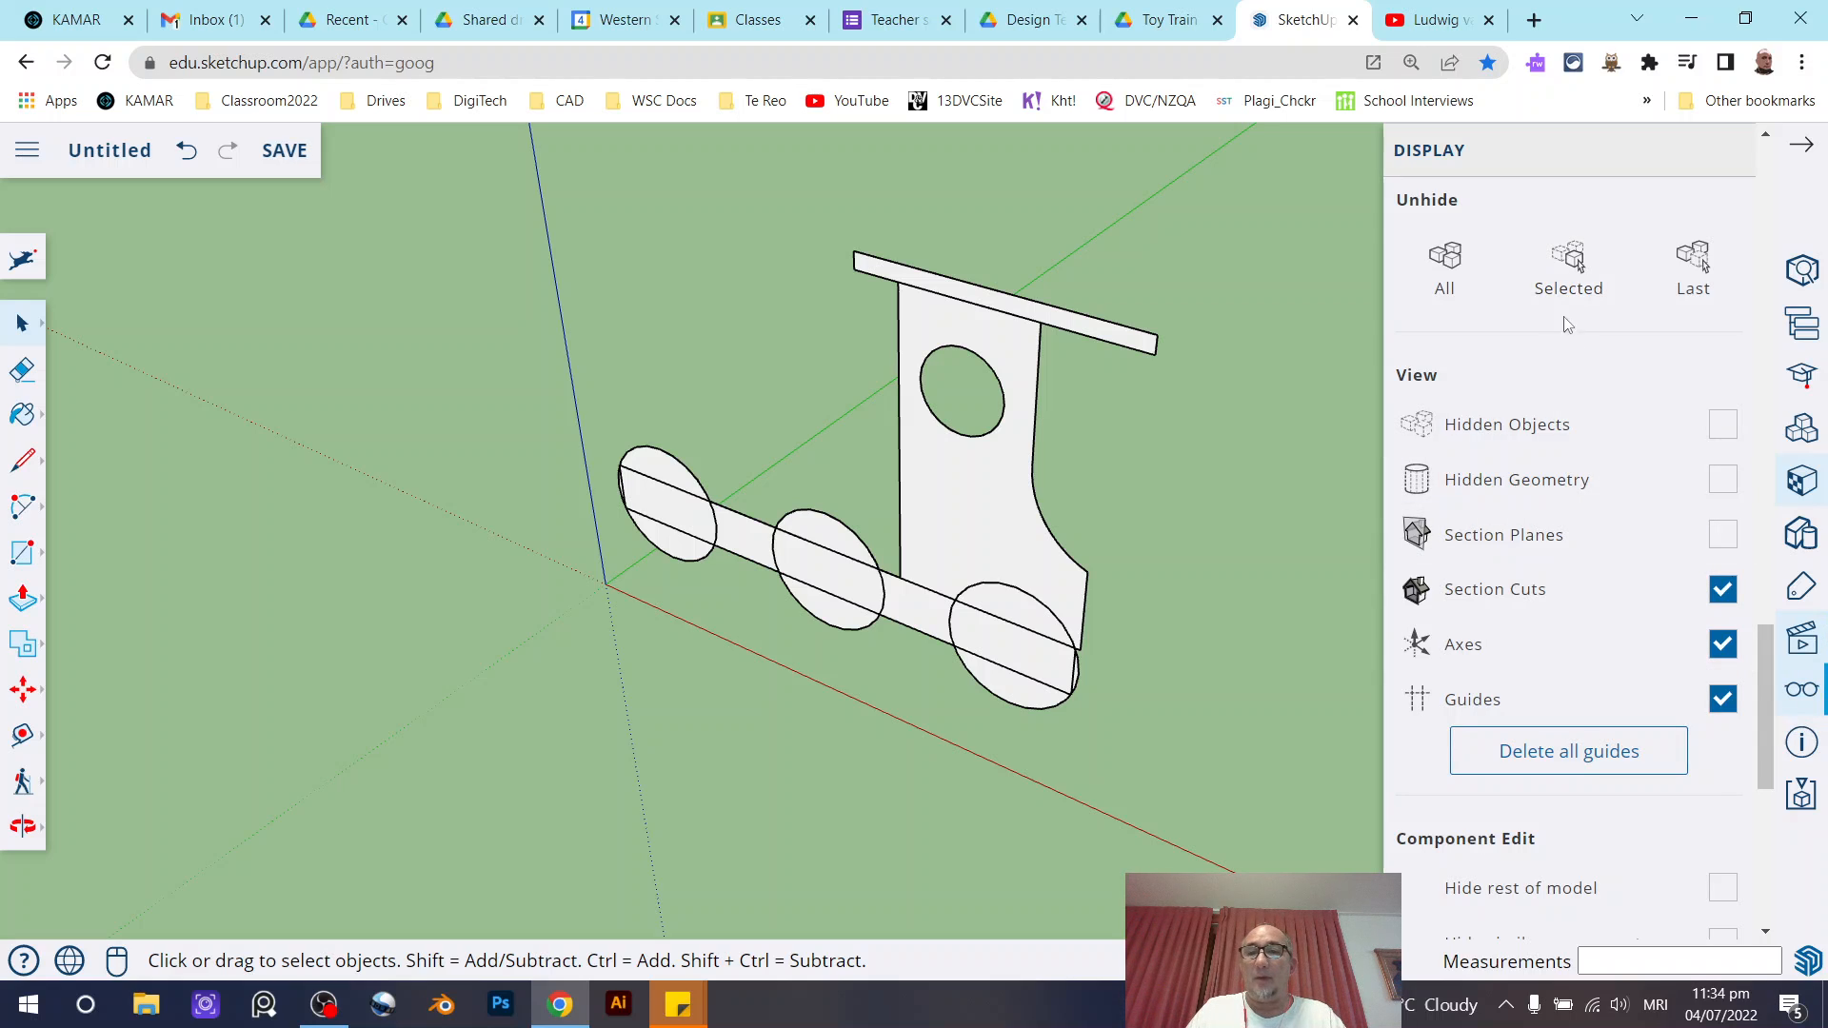
click(1444, 265)
click(772, 243)
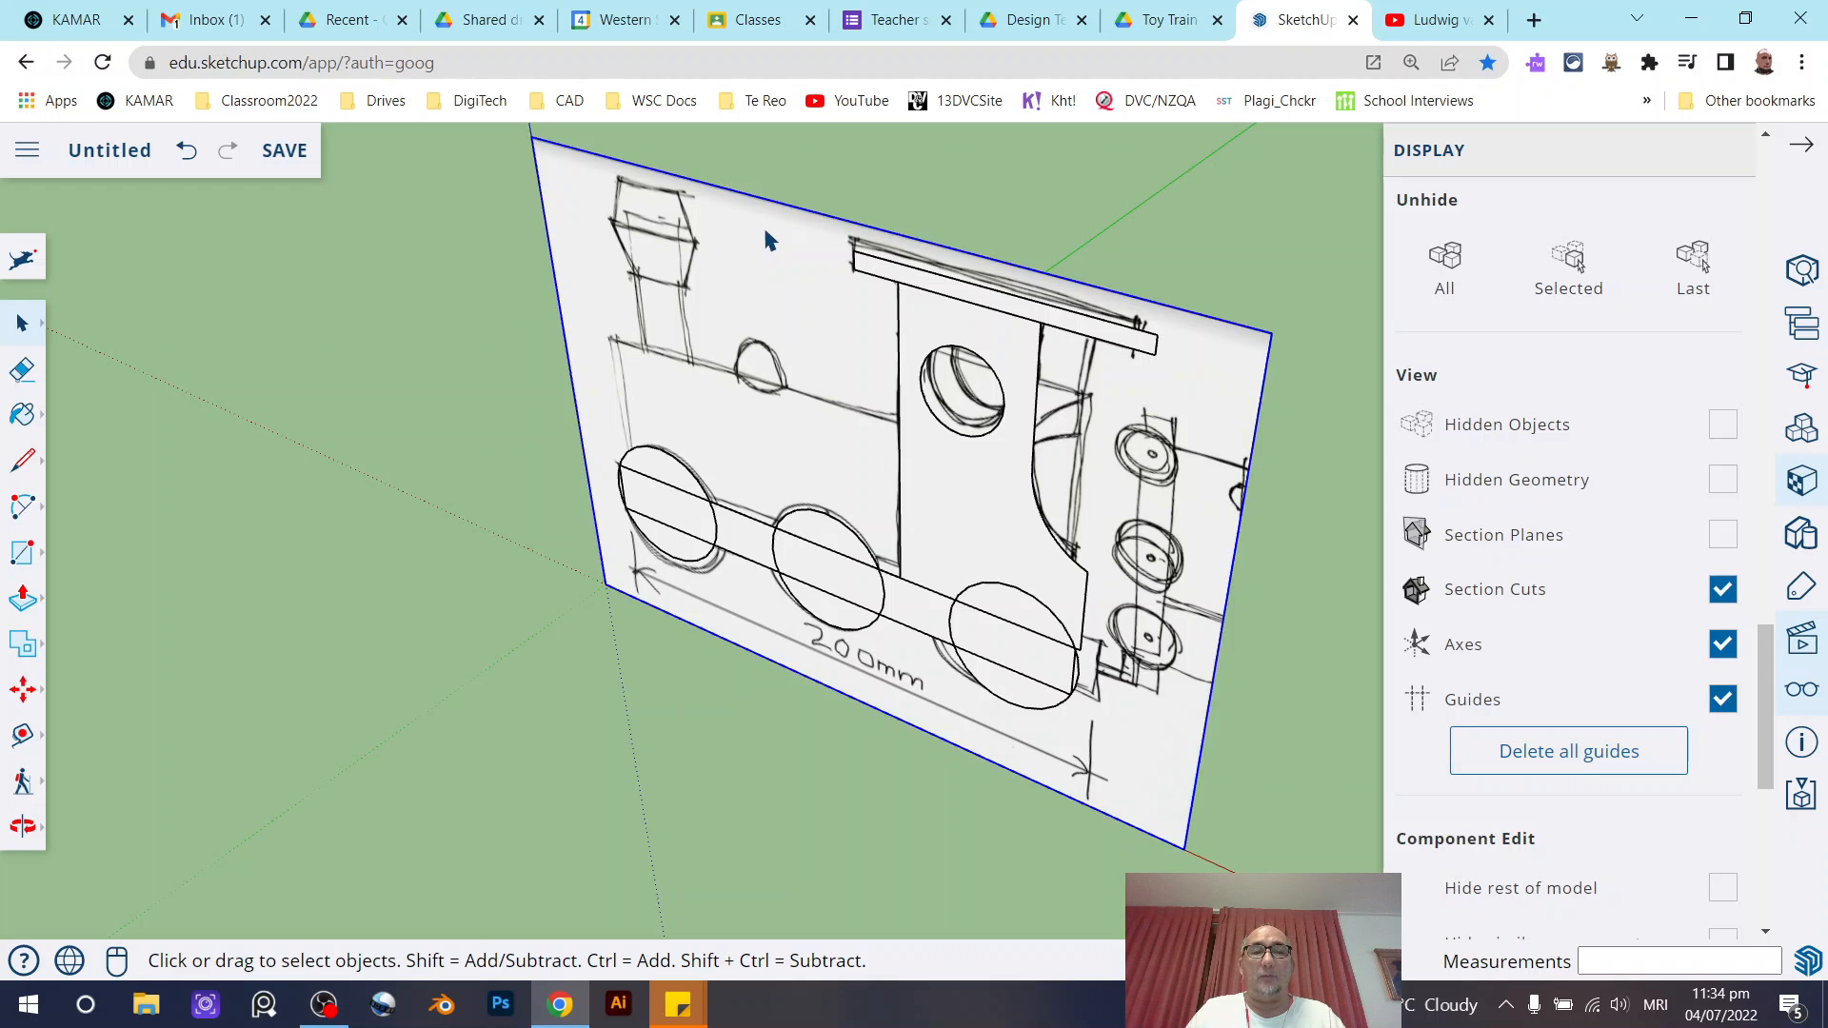
right_click(771, 243)
click(857, 395)
Try to extrude the grouped chassis strip running across the wheels with Push/Pull.
key(o)
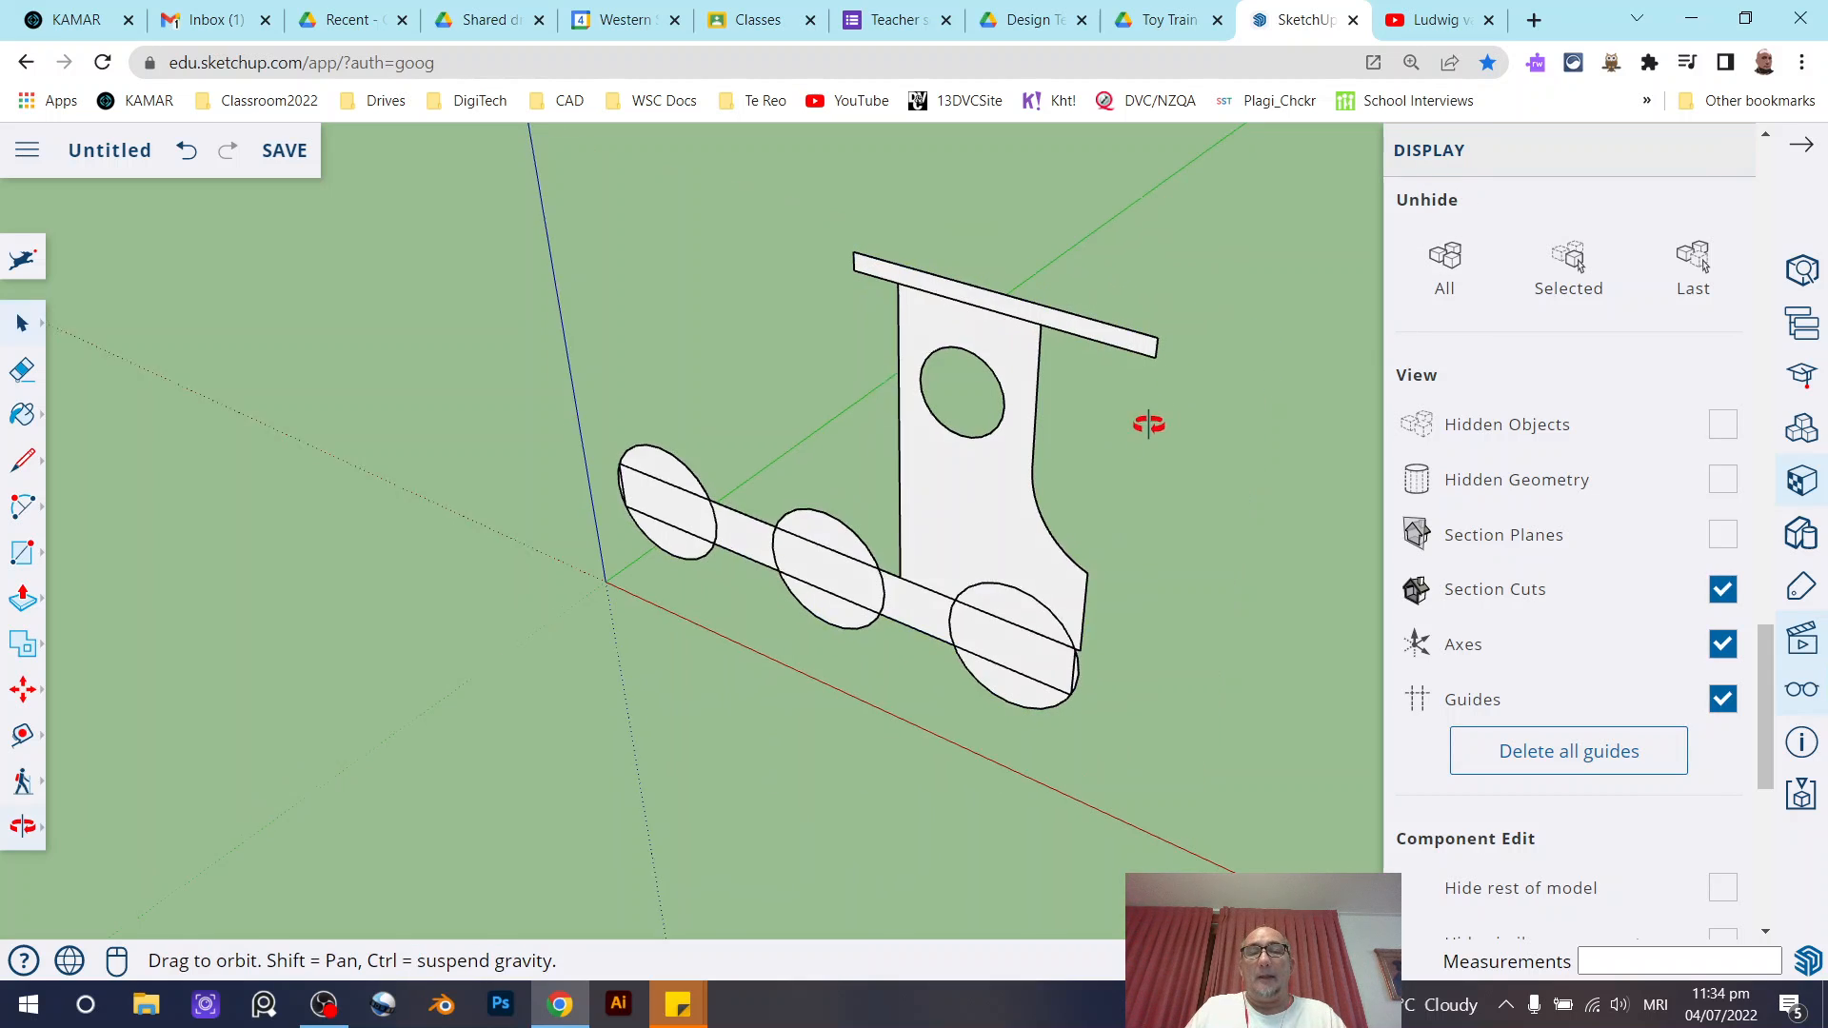
drag(1146, 420, 1009, 476)
click(22, 323)
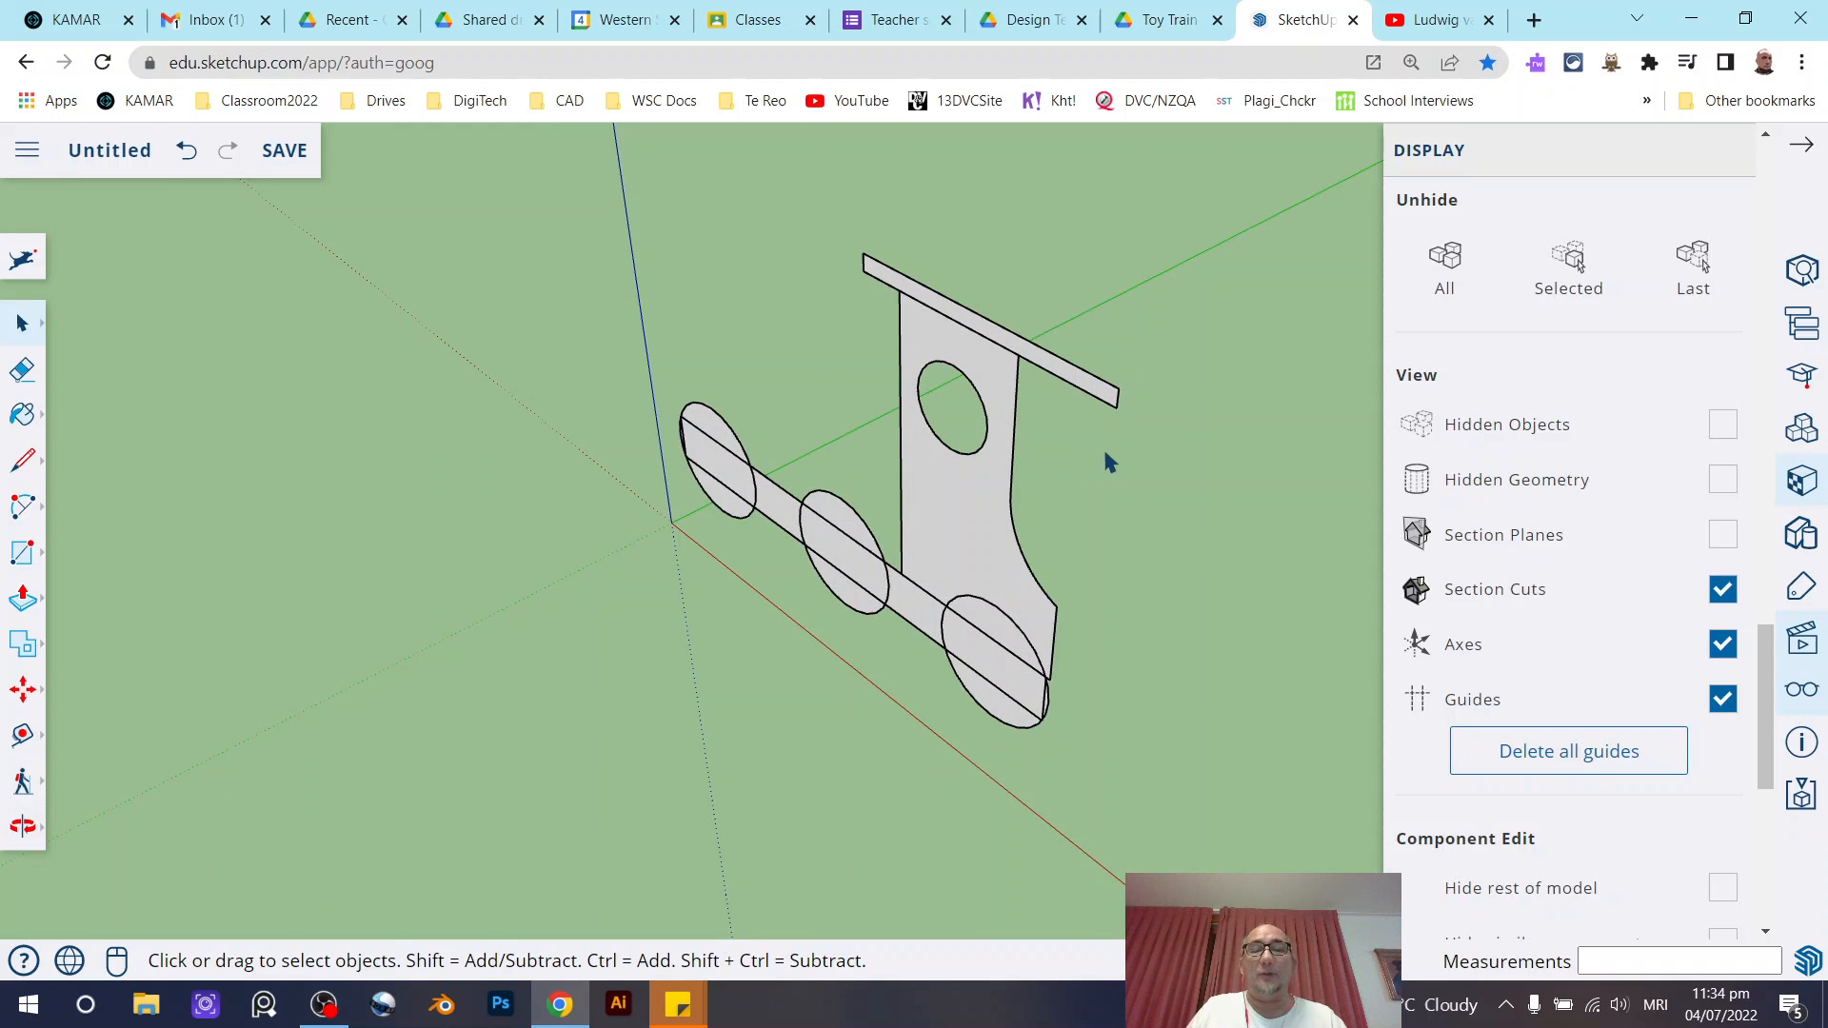
middle_drag(1105, 455, 908, 612)
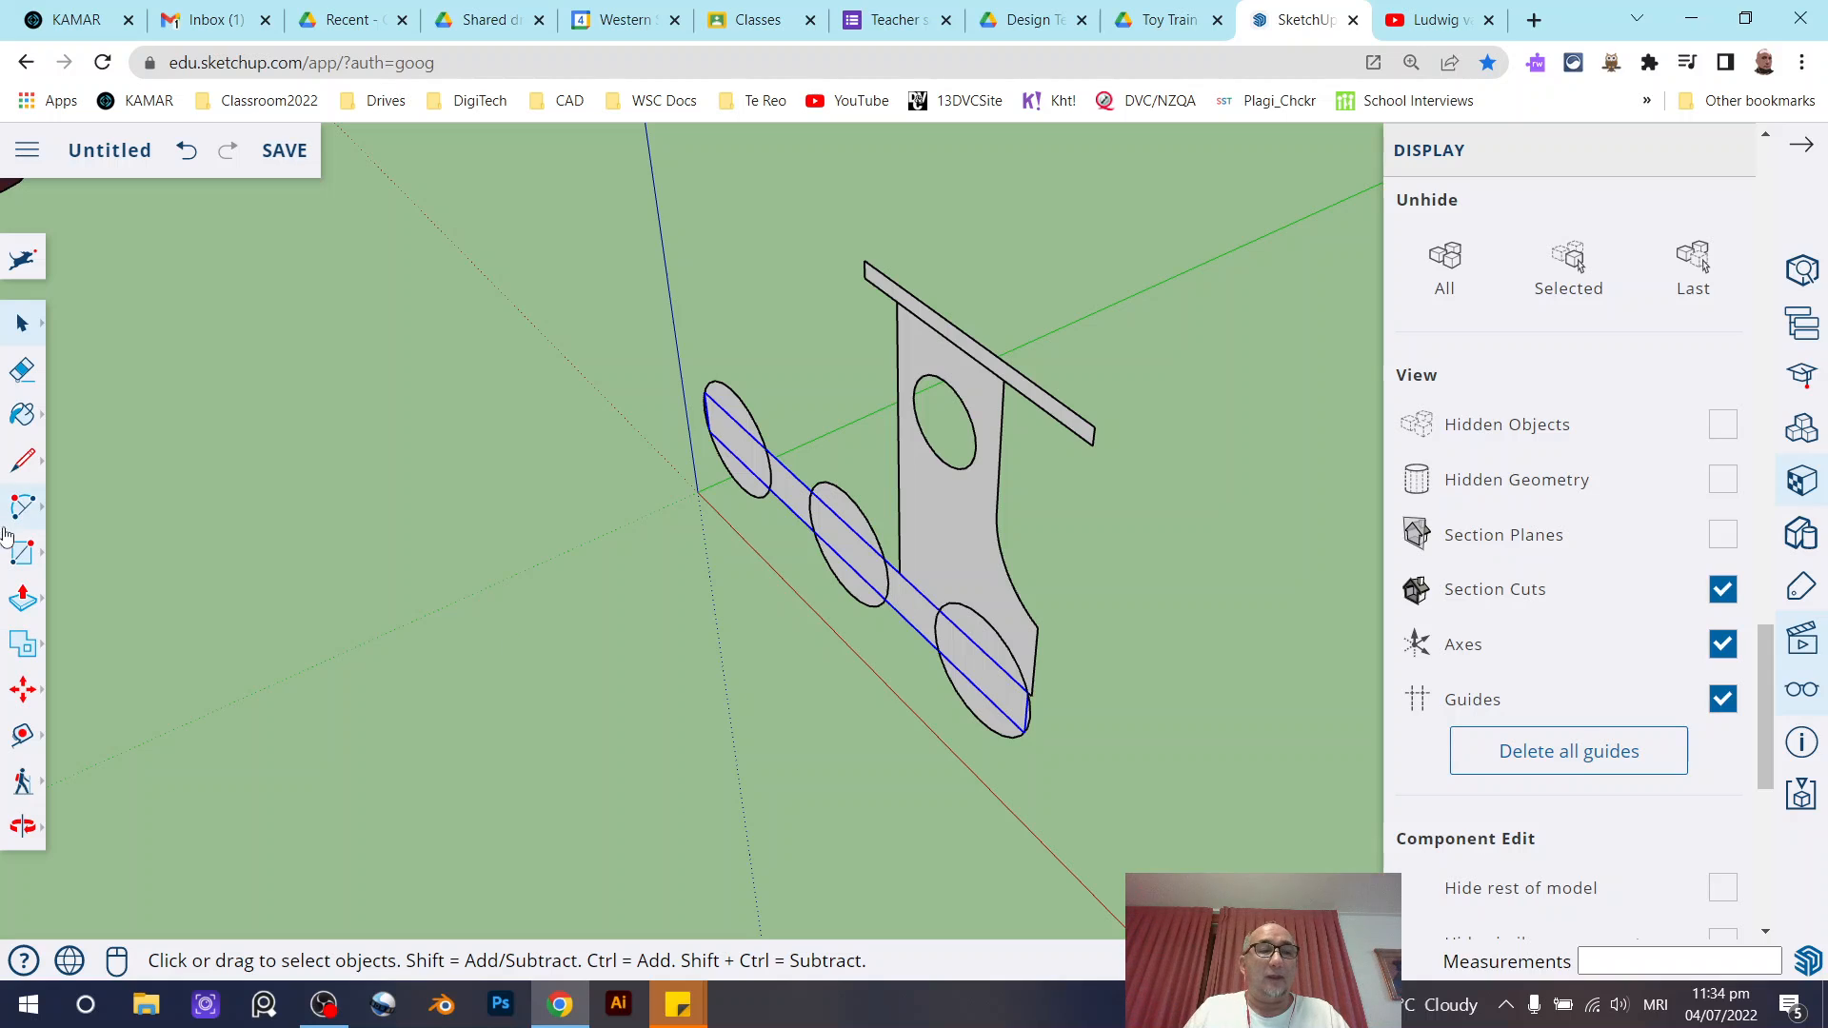
click(14, 603)
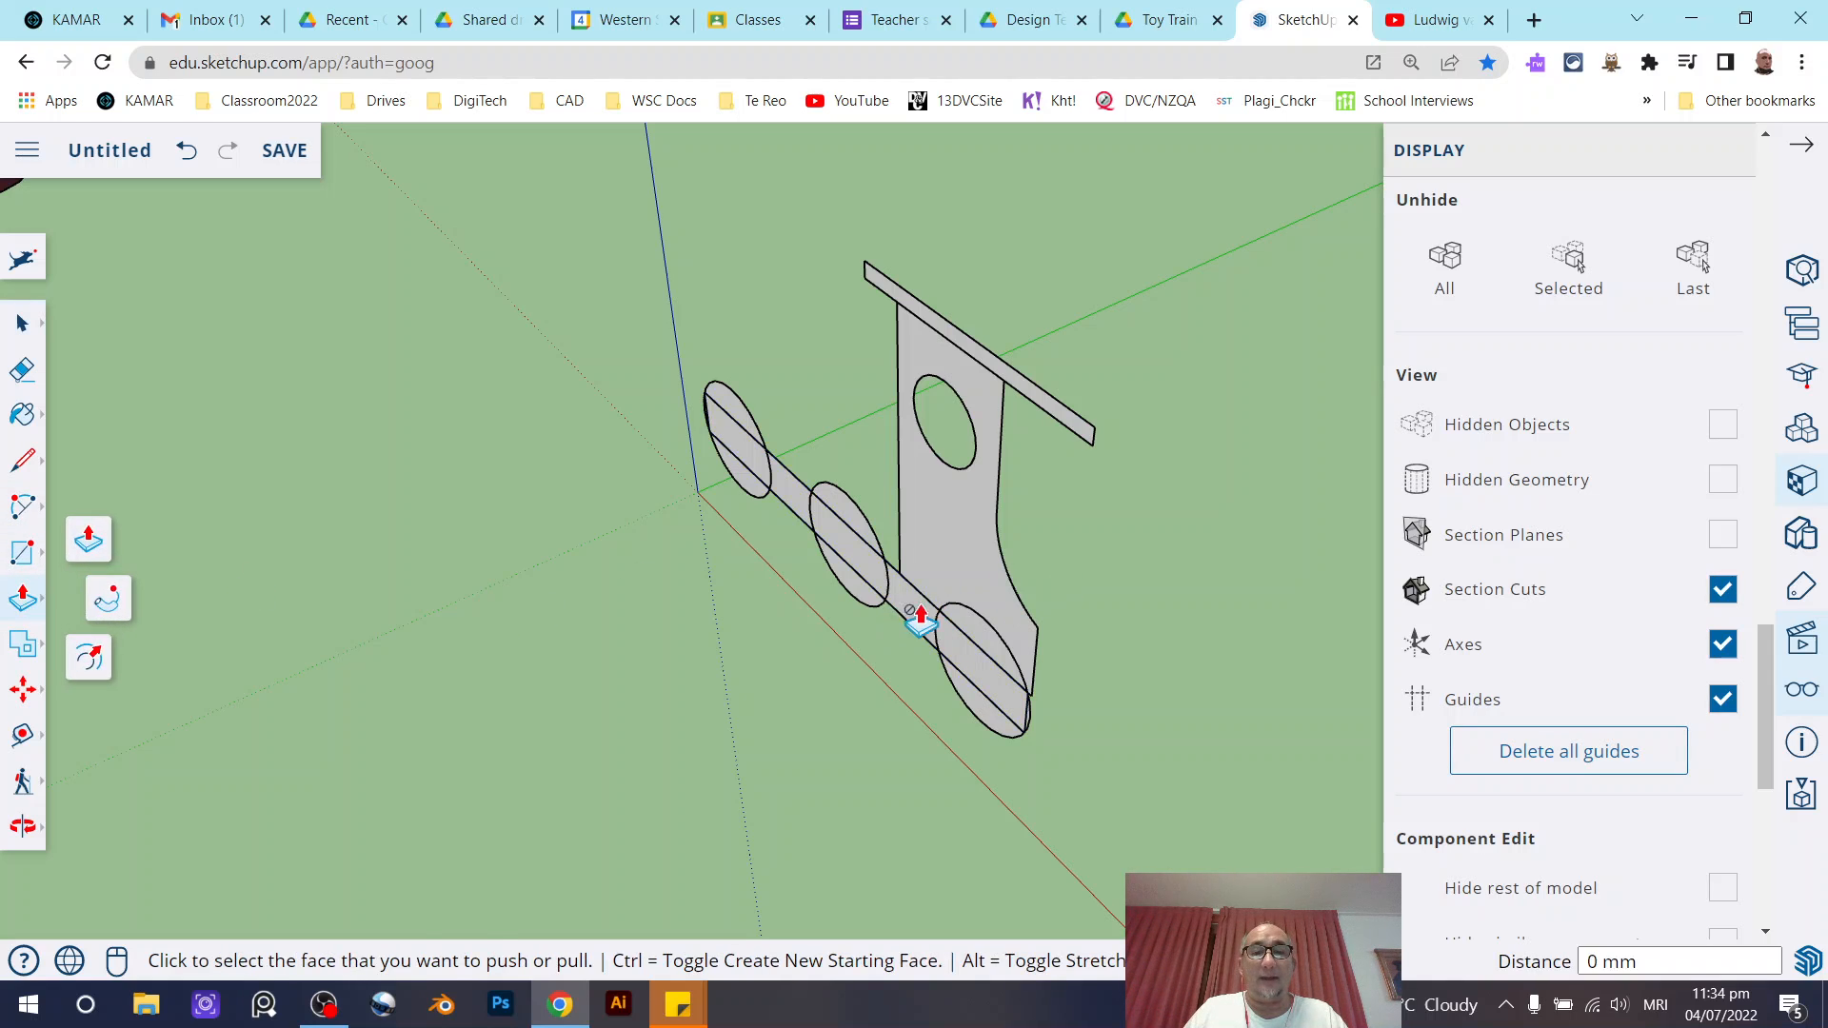
key(space)
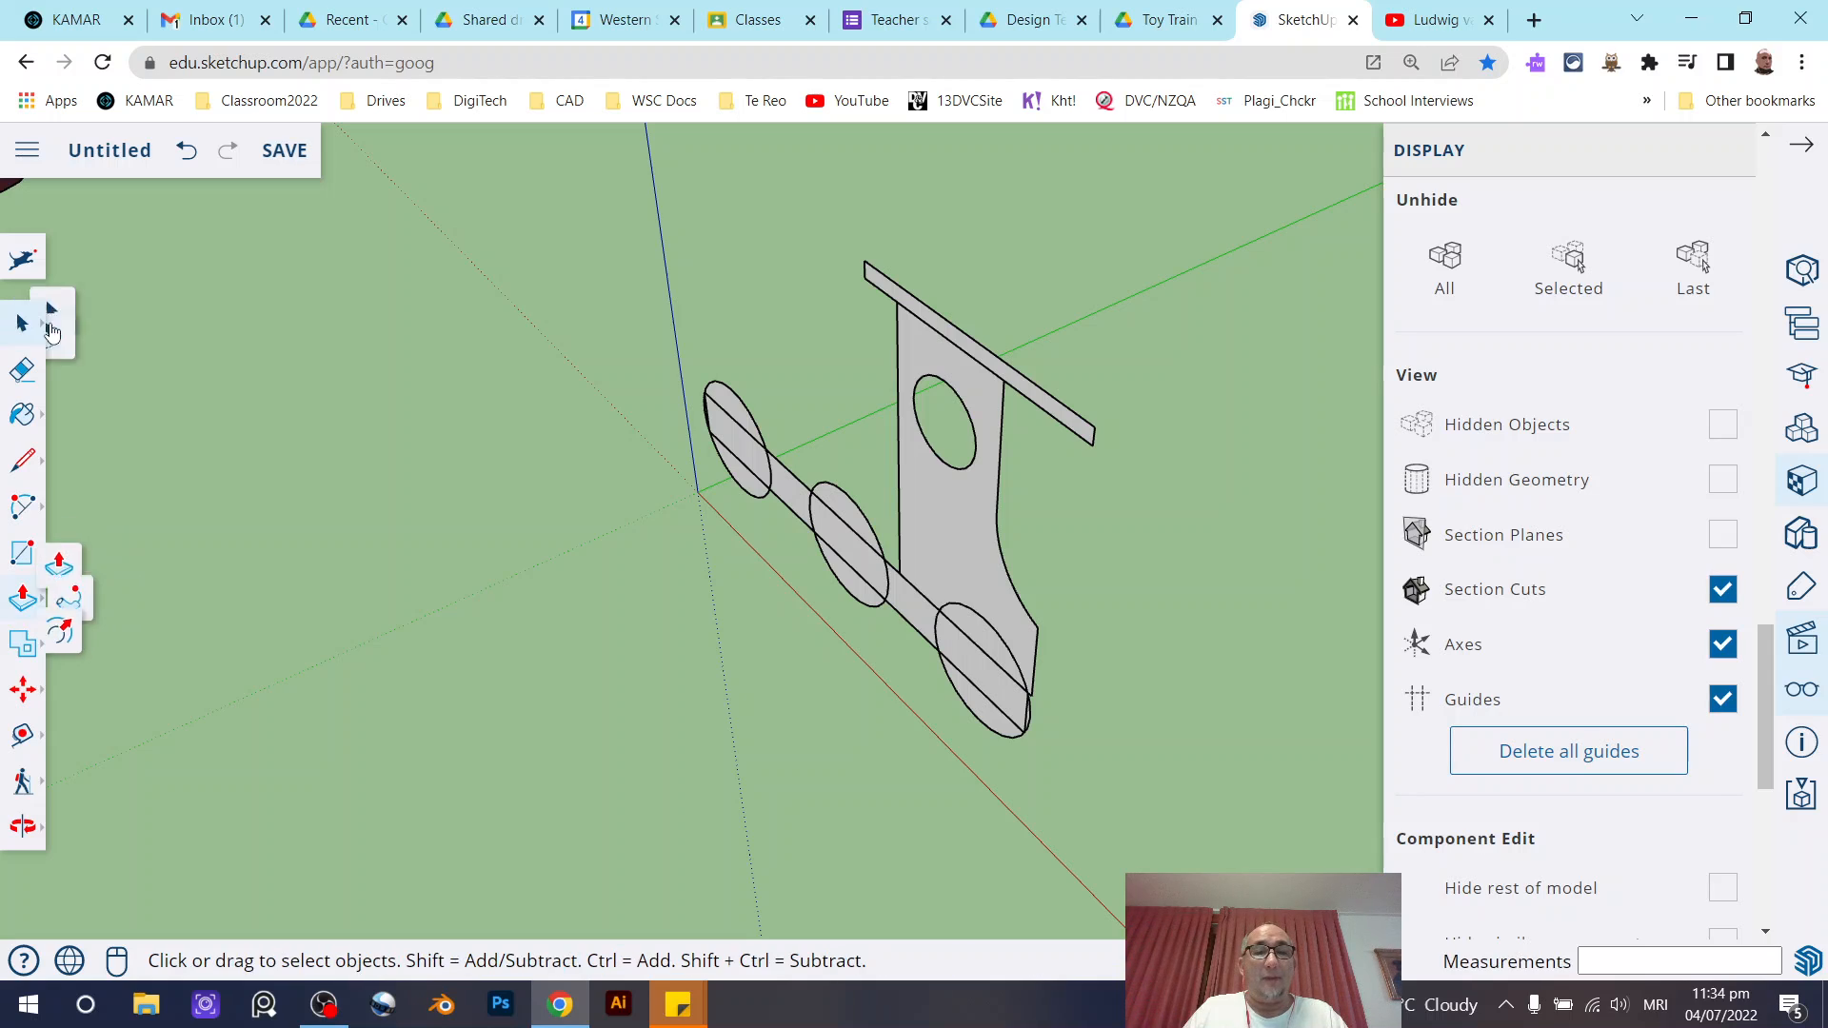
Open the chassis group and extrude its strip 70 mm back behind the wheel and cab profiles.
click(899, 602)
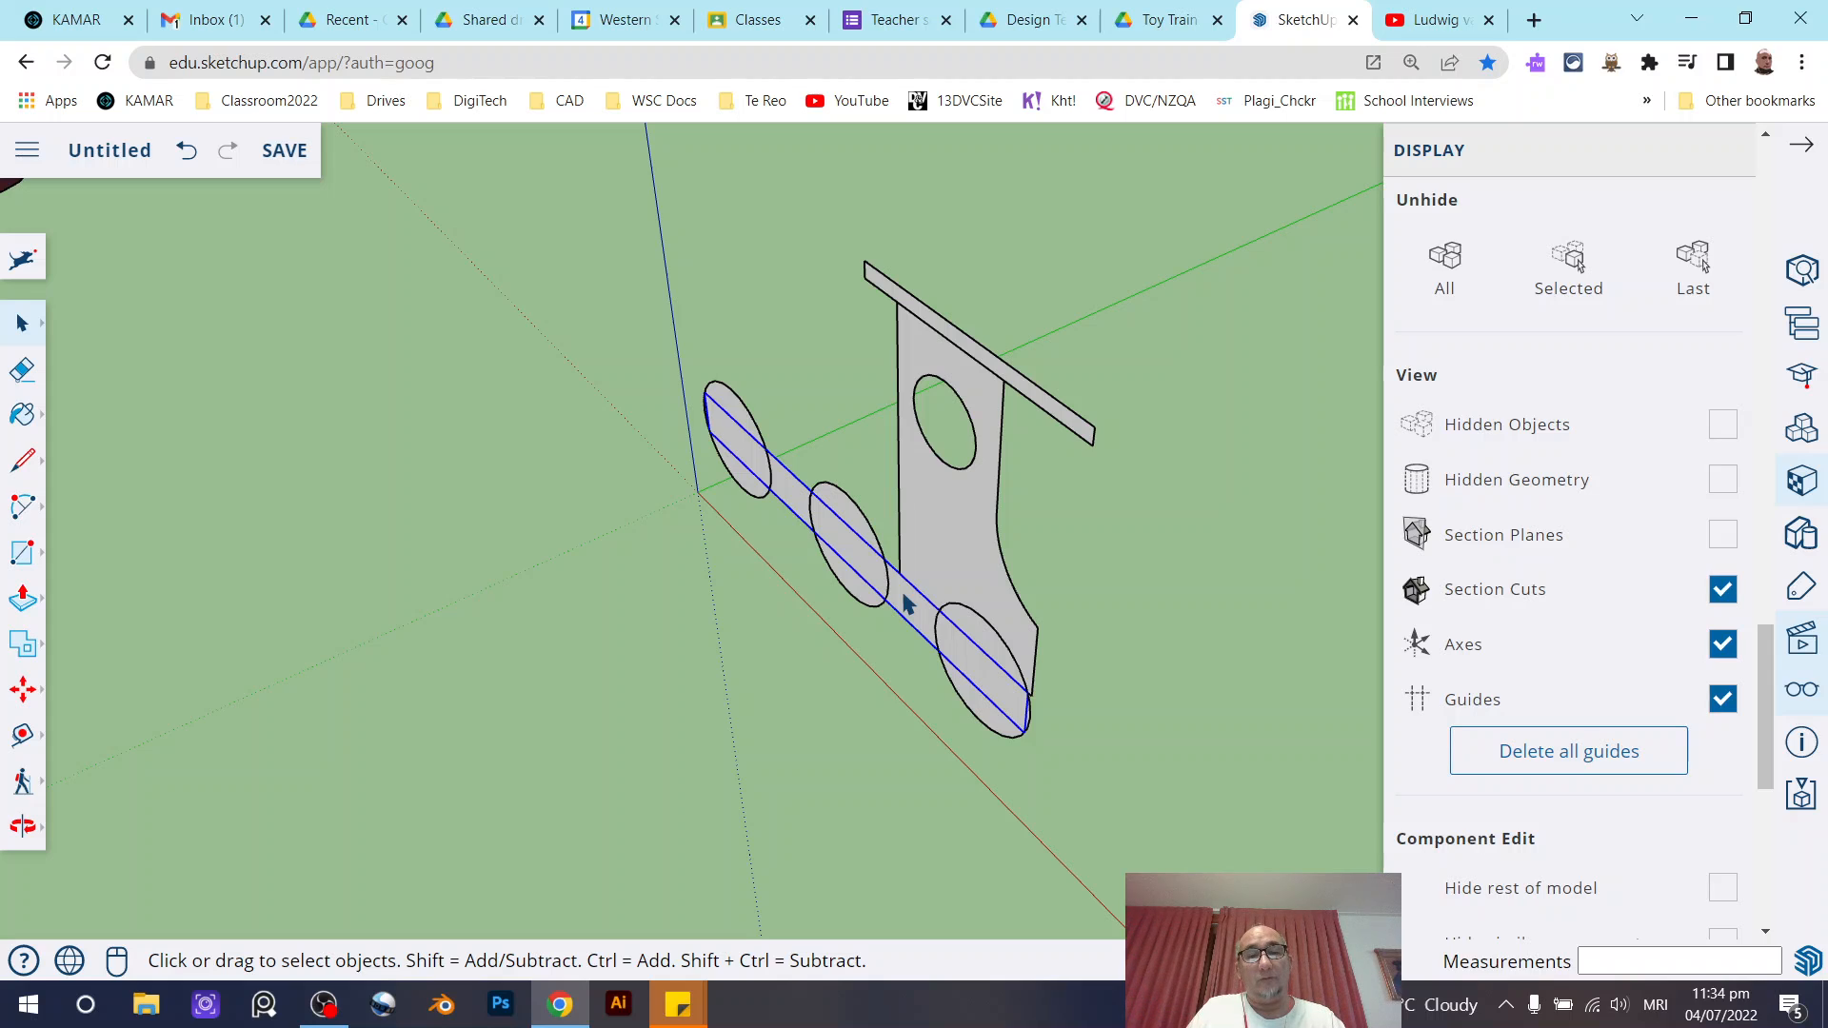
double_click(905, 602)
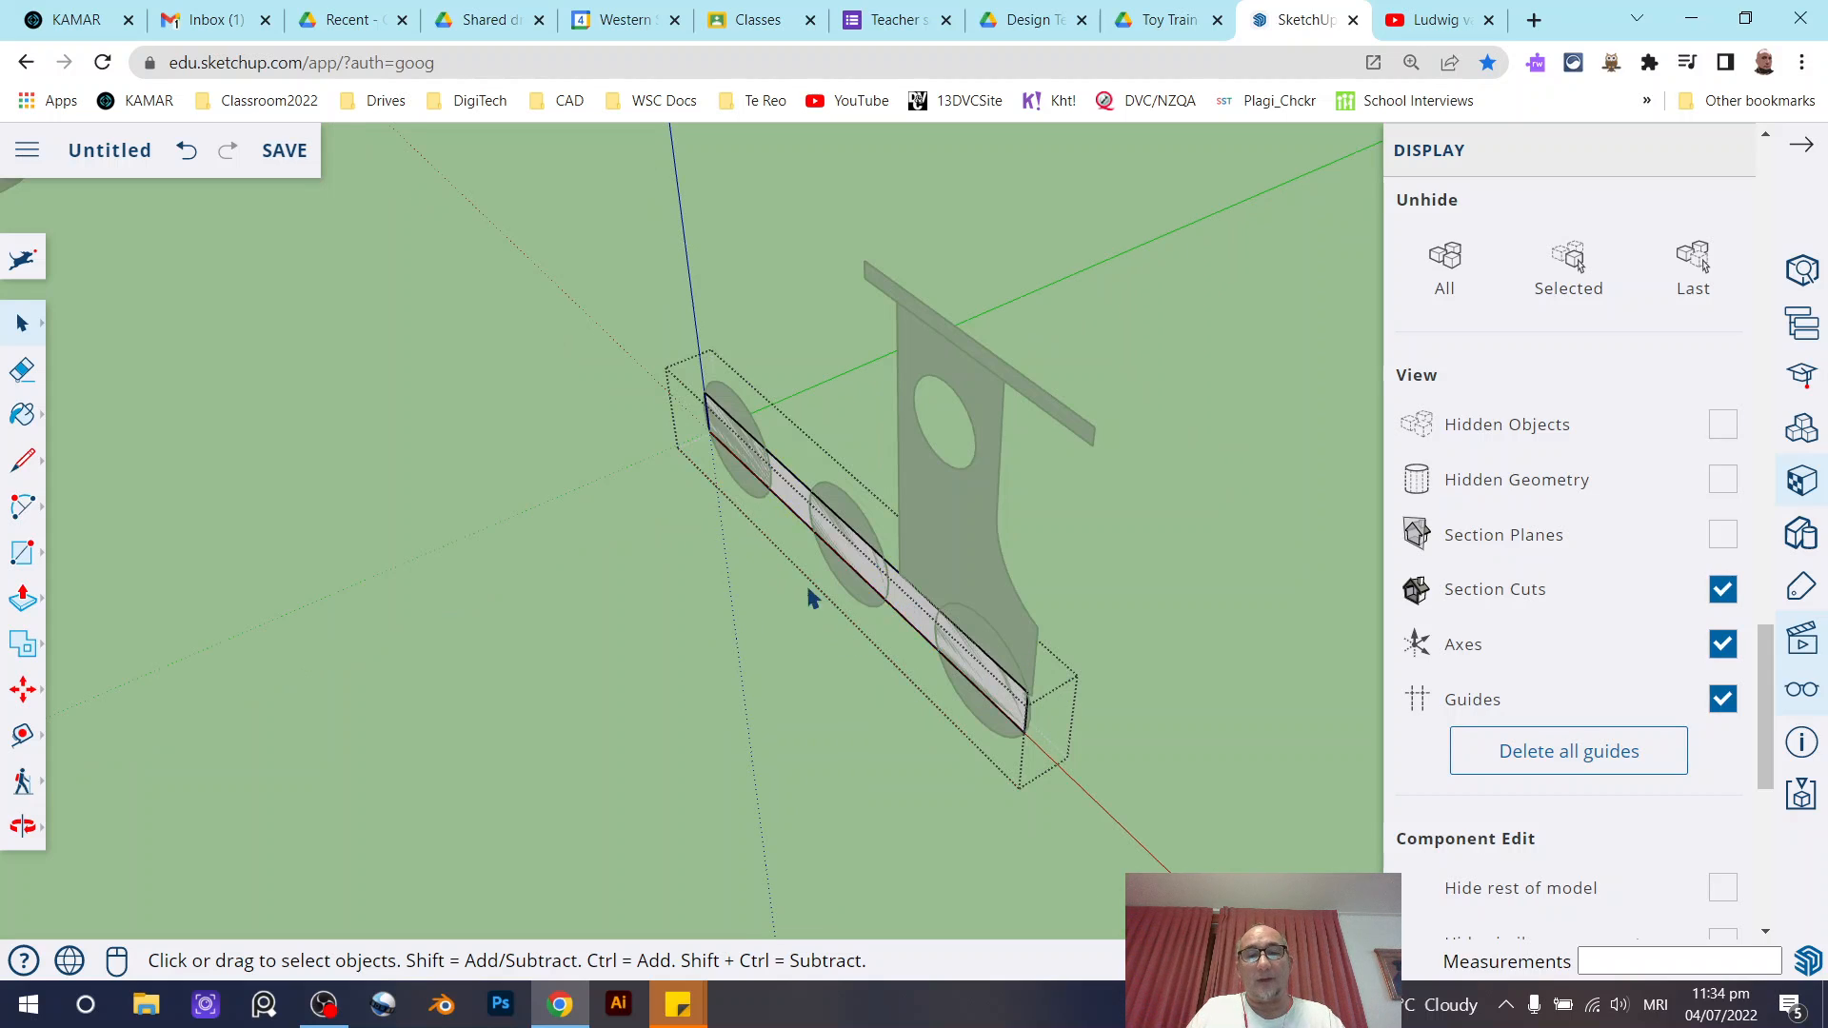
click(23, 614)
click(896, 601)
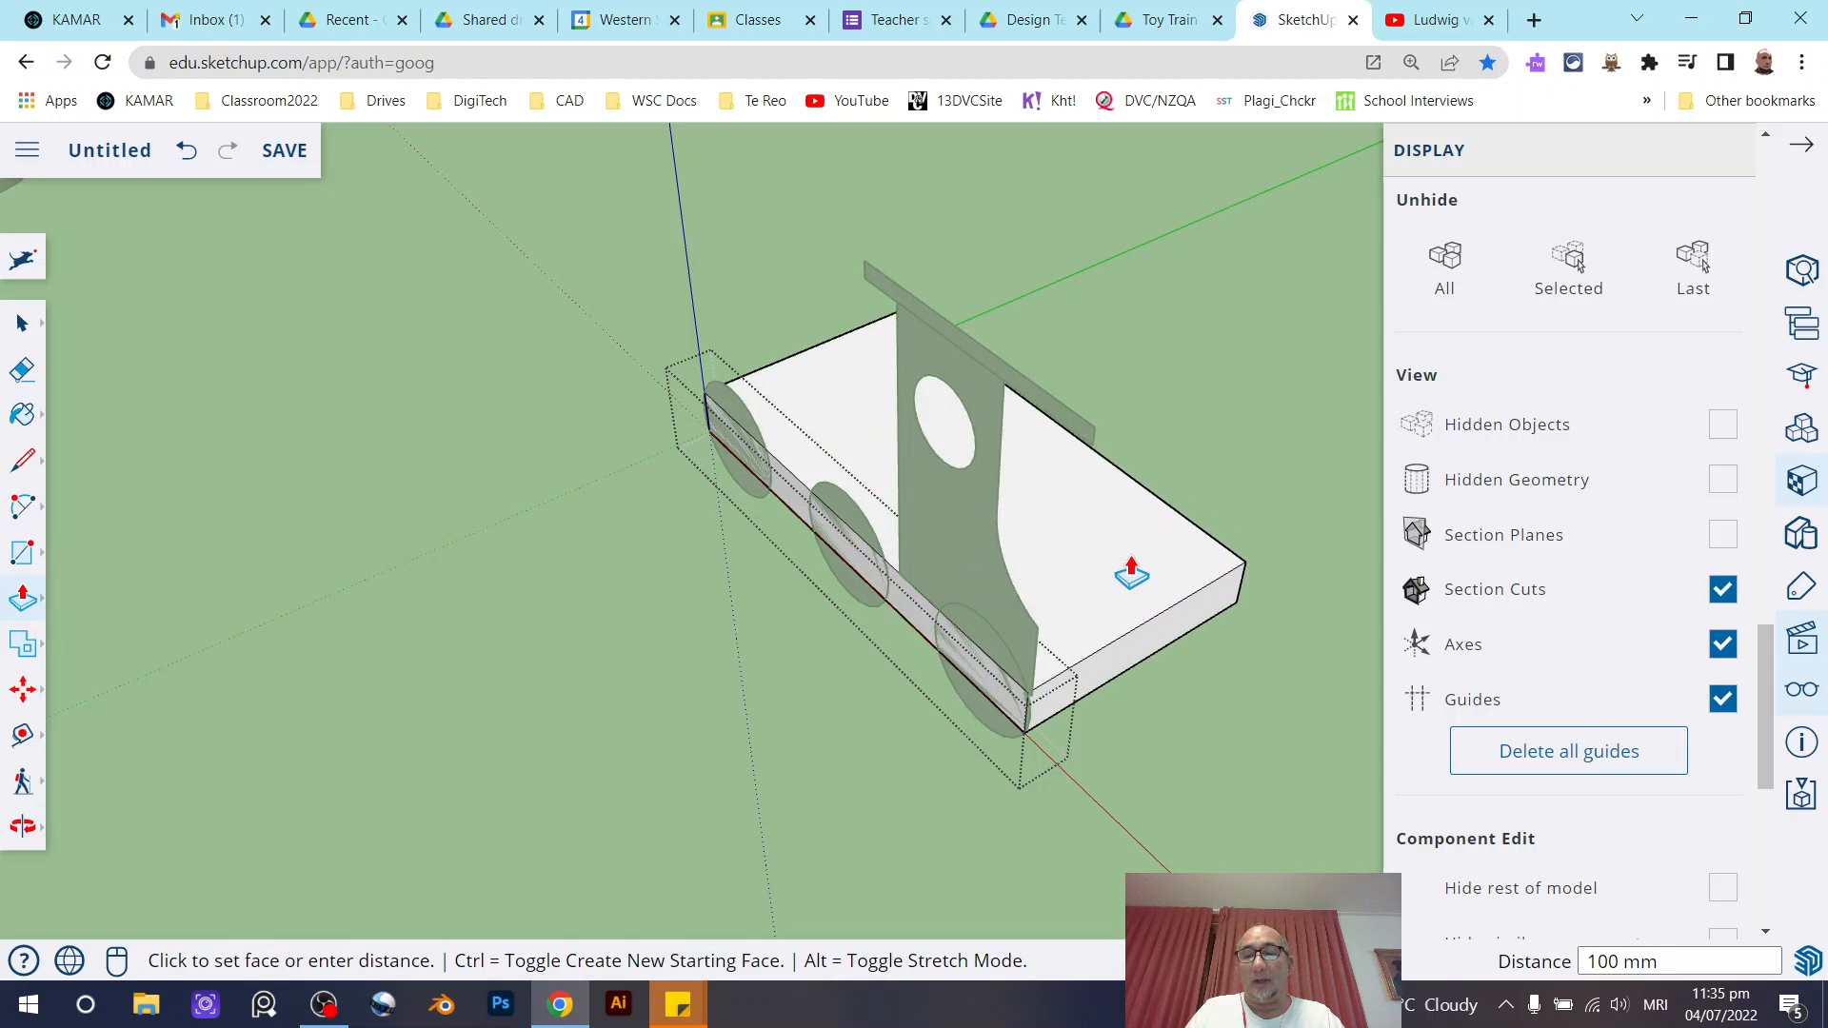
middle_drag(1107, 564, 785, 545)
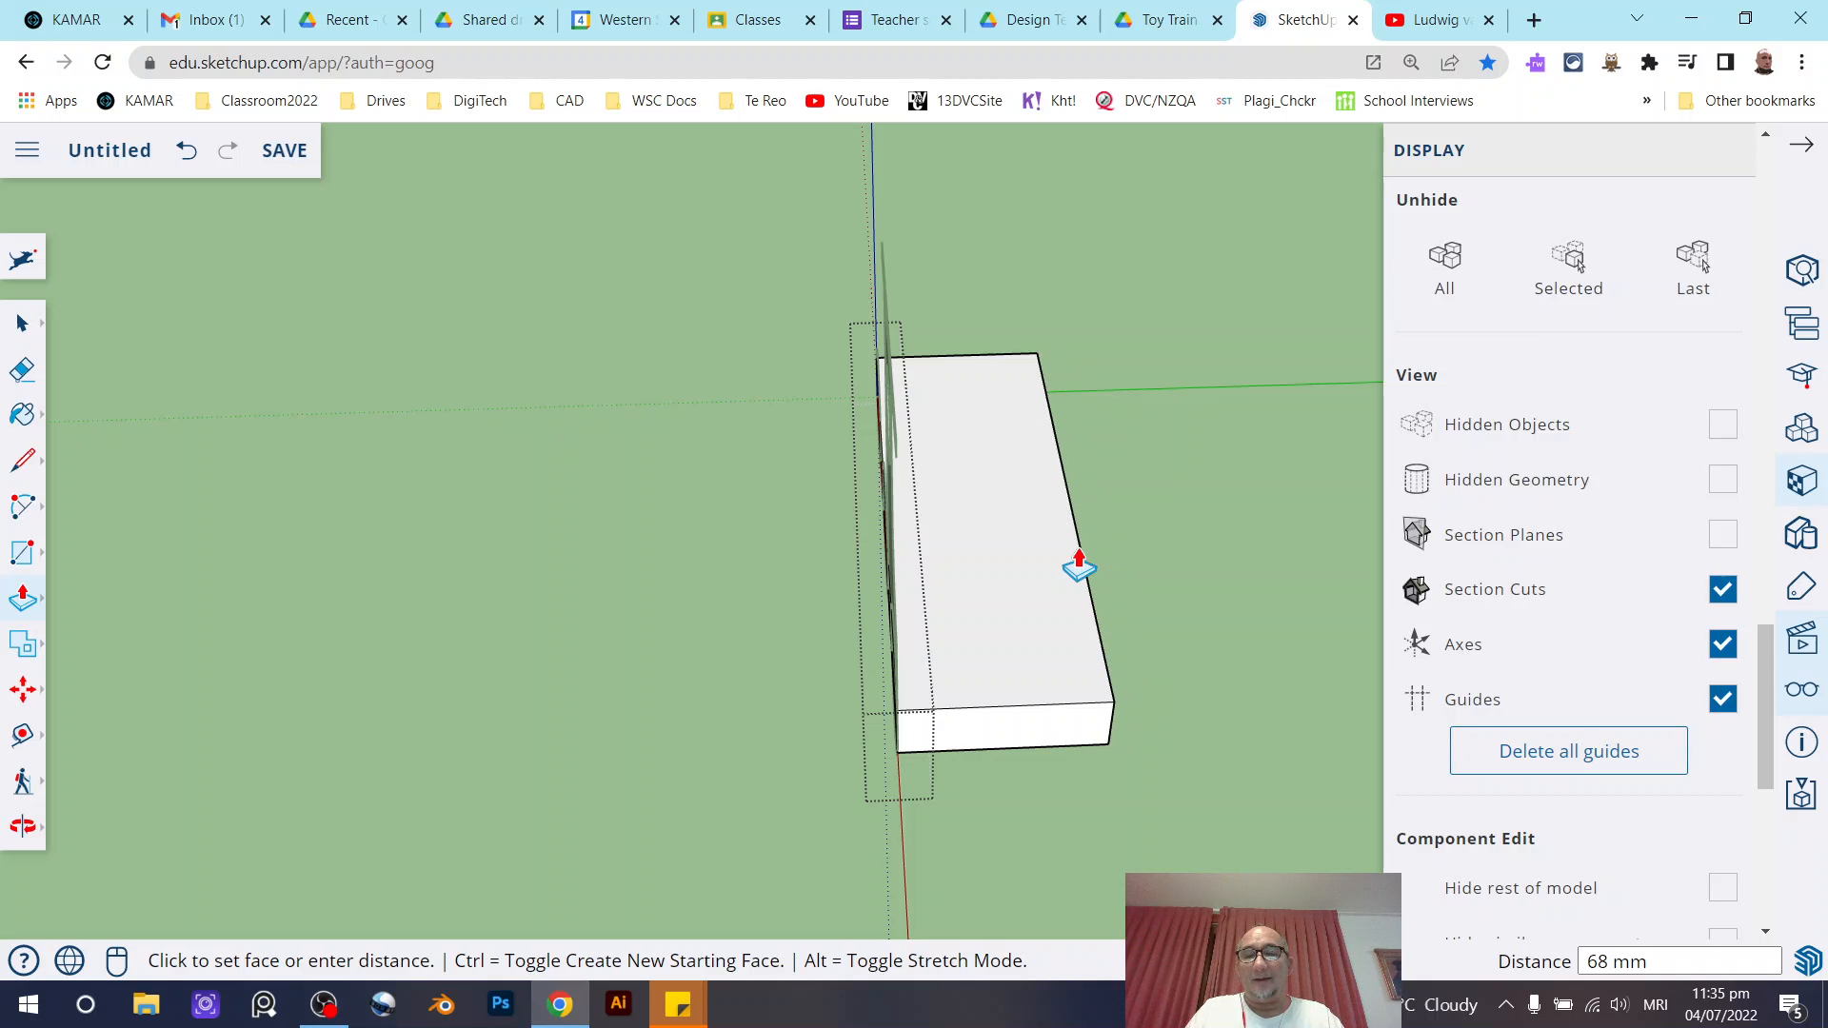
text(70)
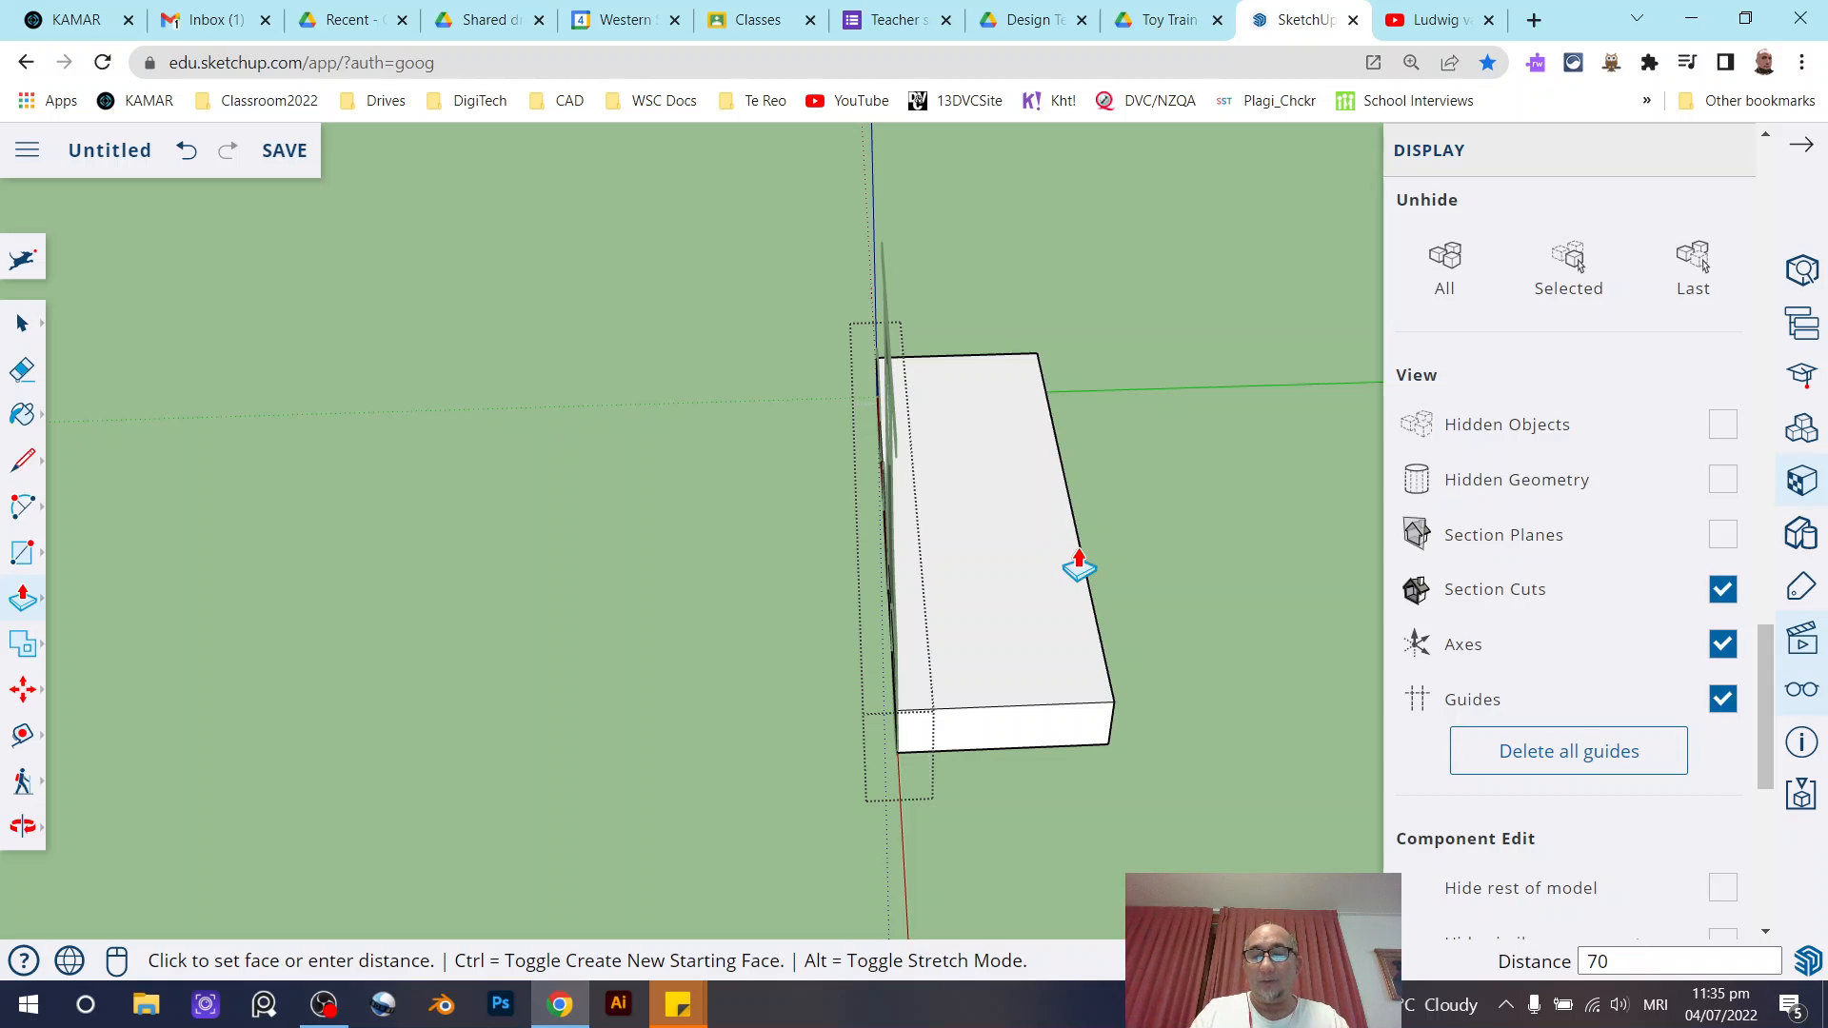
key(Return)
key(o)
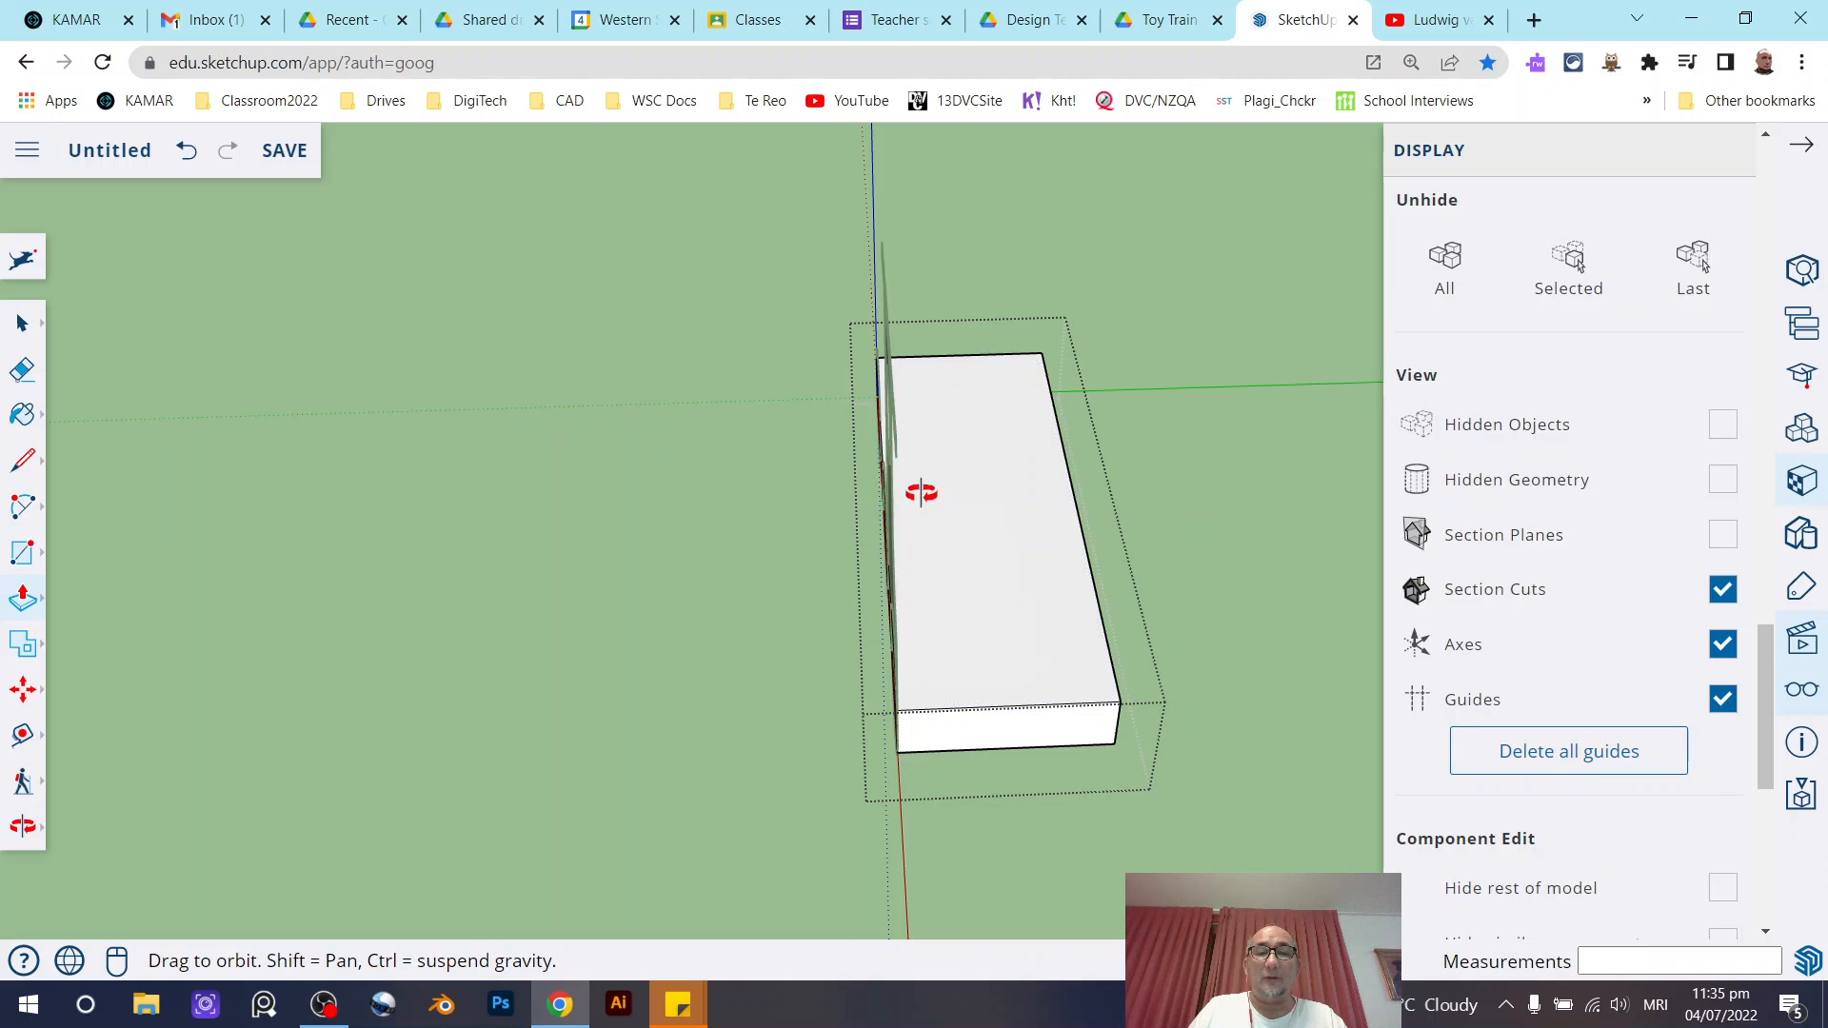
drag(918, 489, 1212, 481)
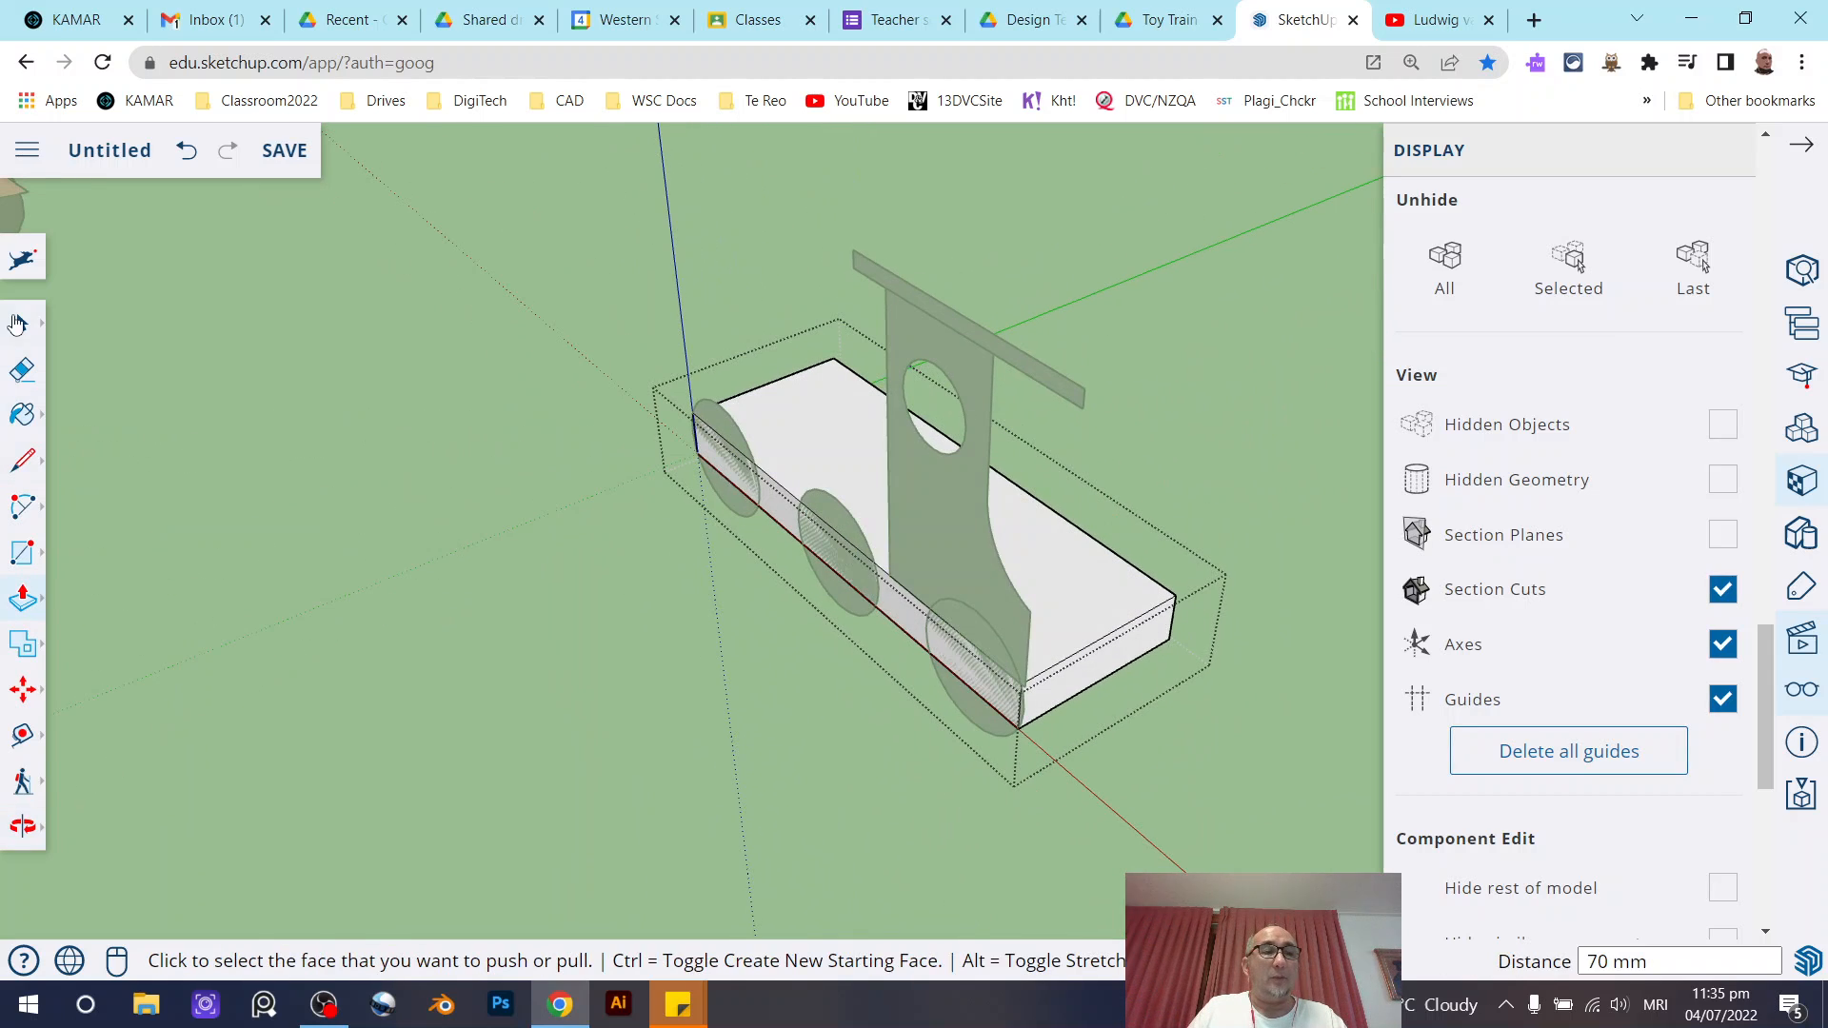
click(17, 324)
click(1095, 780)
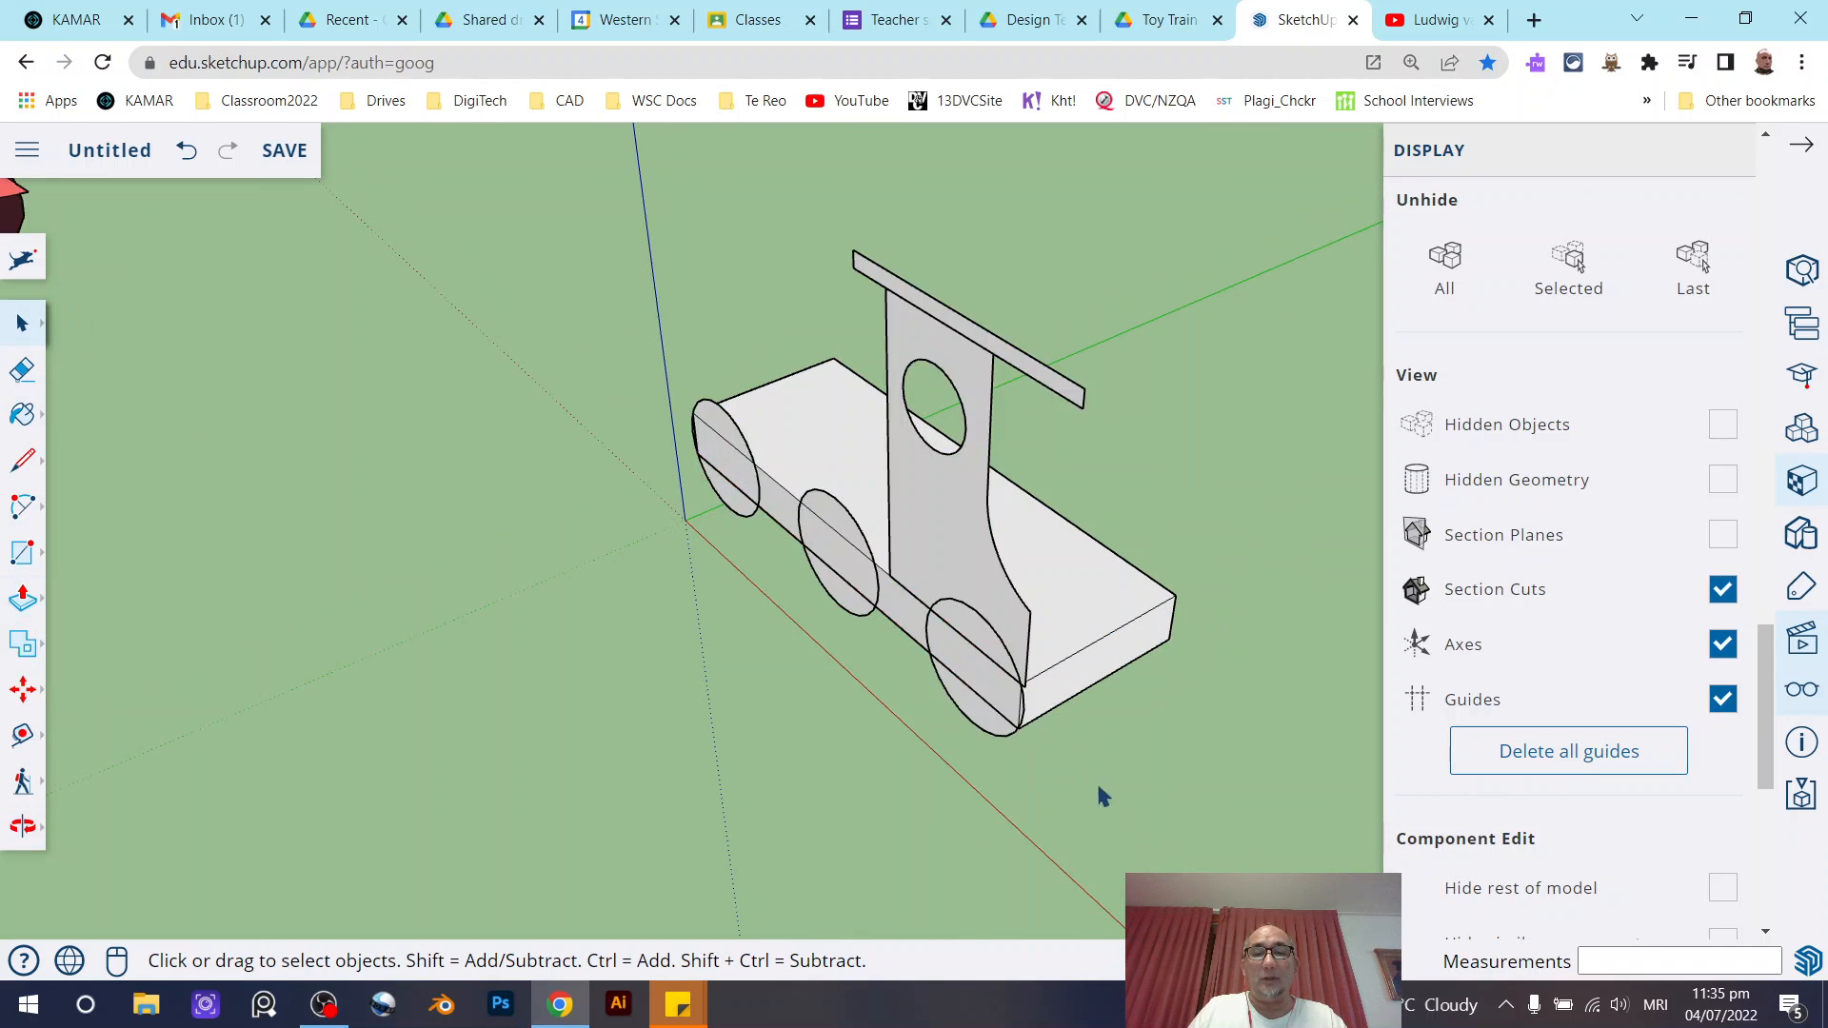
Open the group of the wheel farthest from the cab and extrude its face 20 mm outward from the chassis.
key(o)
drag(1095, 780, 543, 498)
key(space)
scroll(631, 508, up, 3)
click(633, 505)
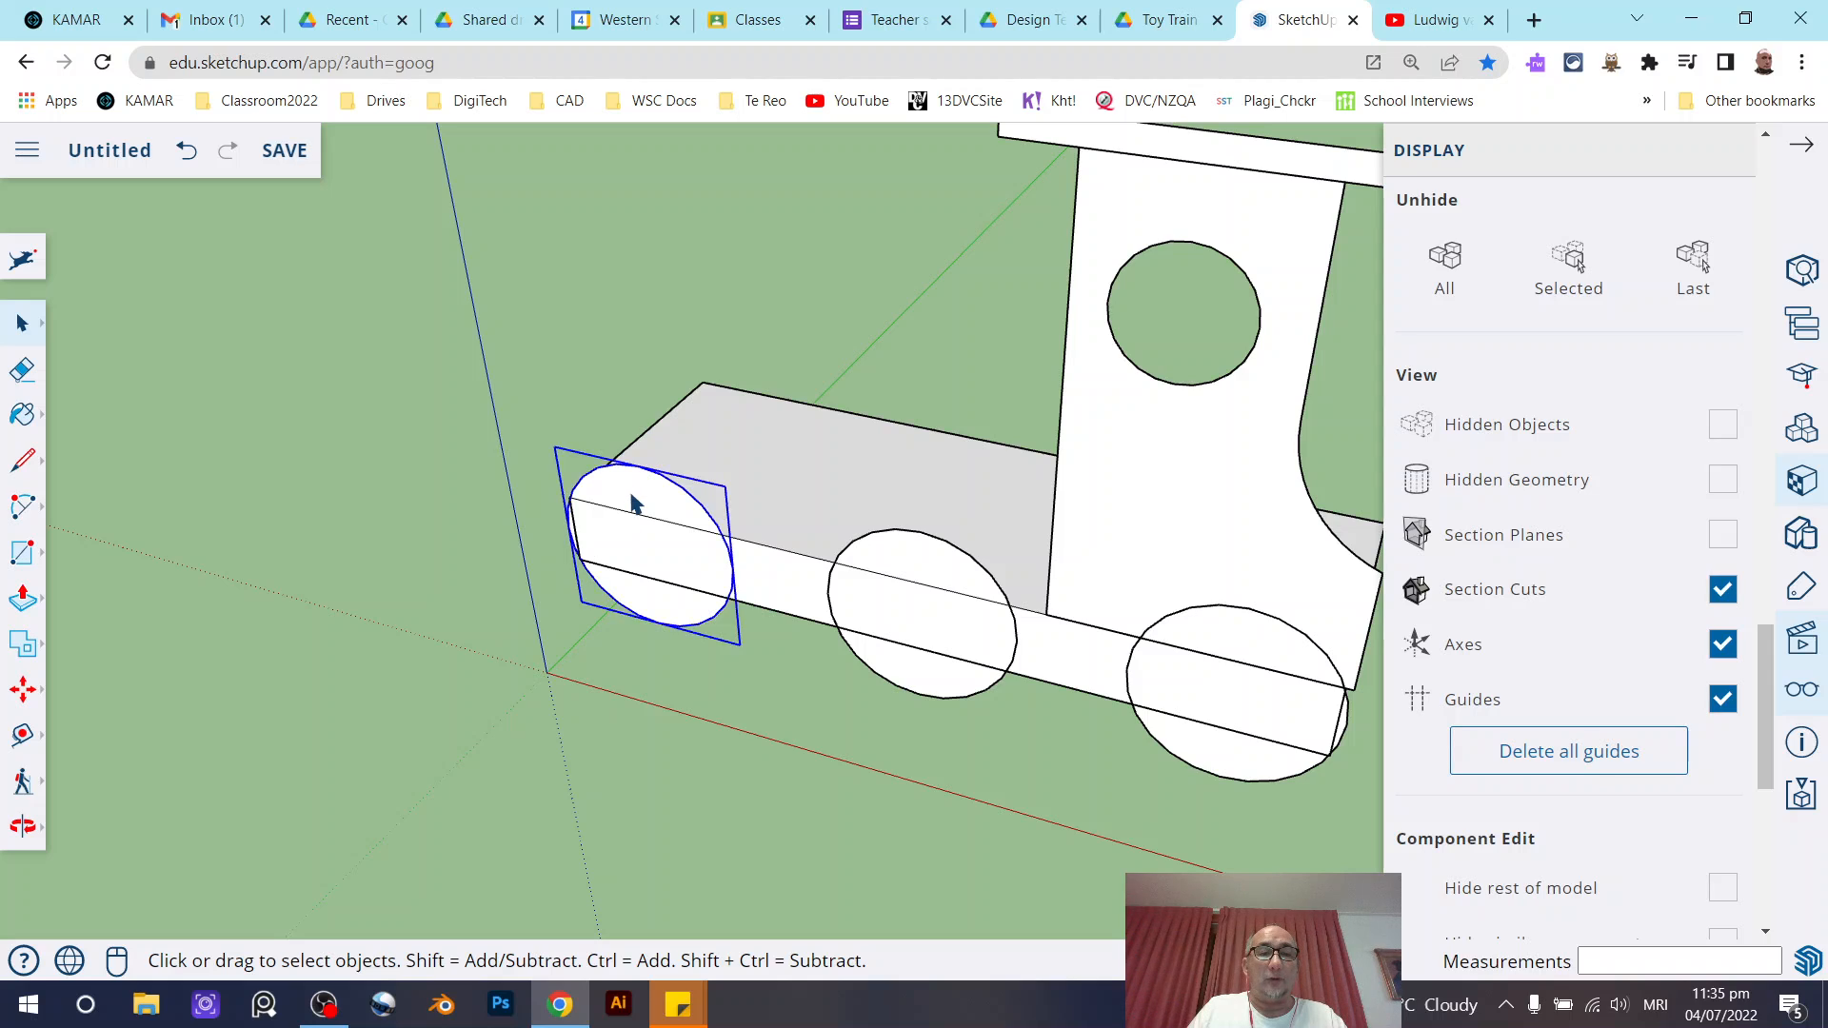
double_click(653, 502)
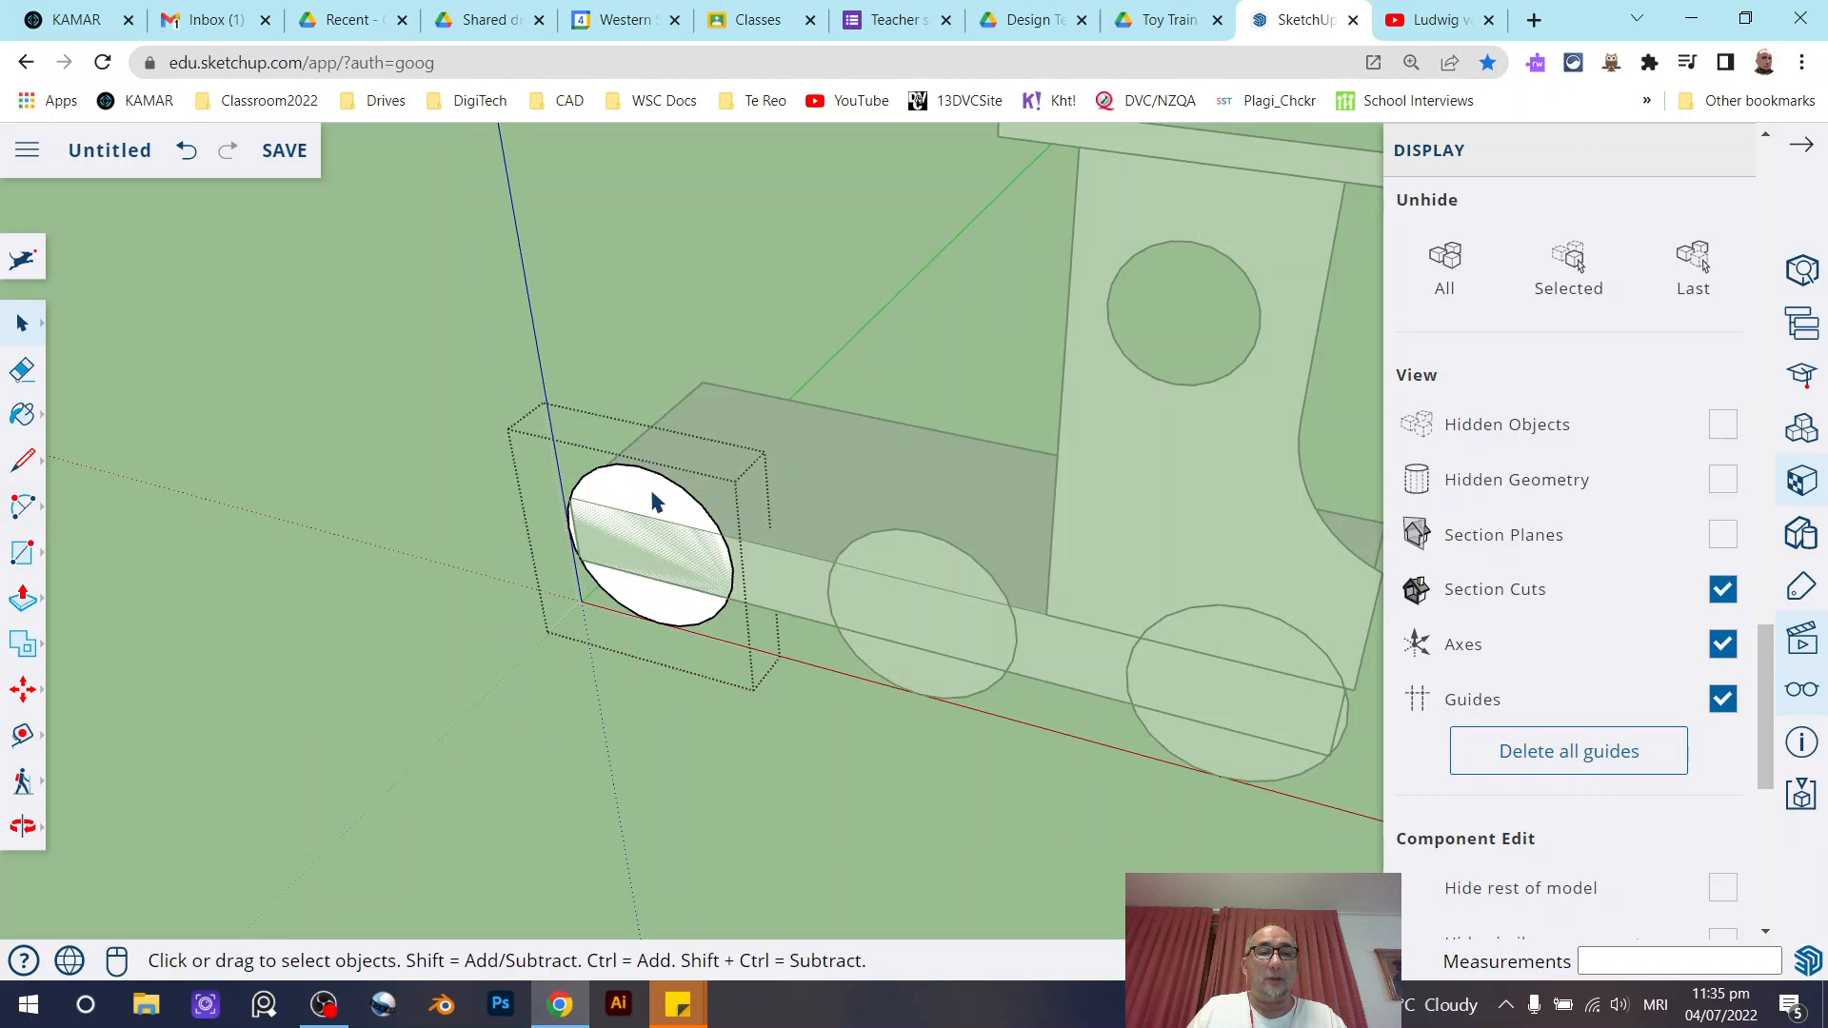
click(22, 600)
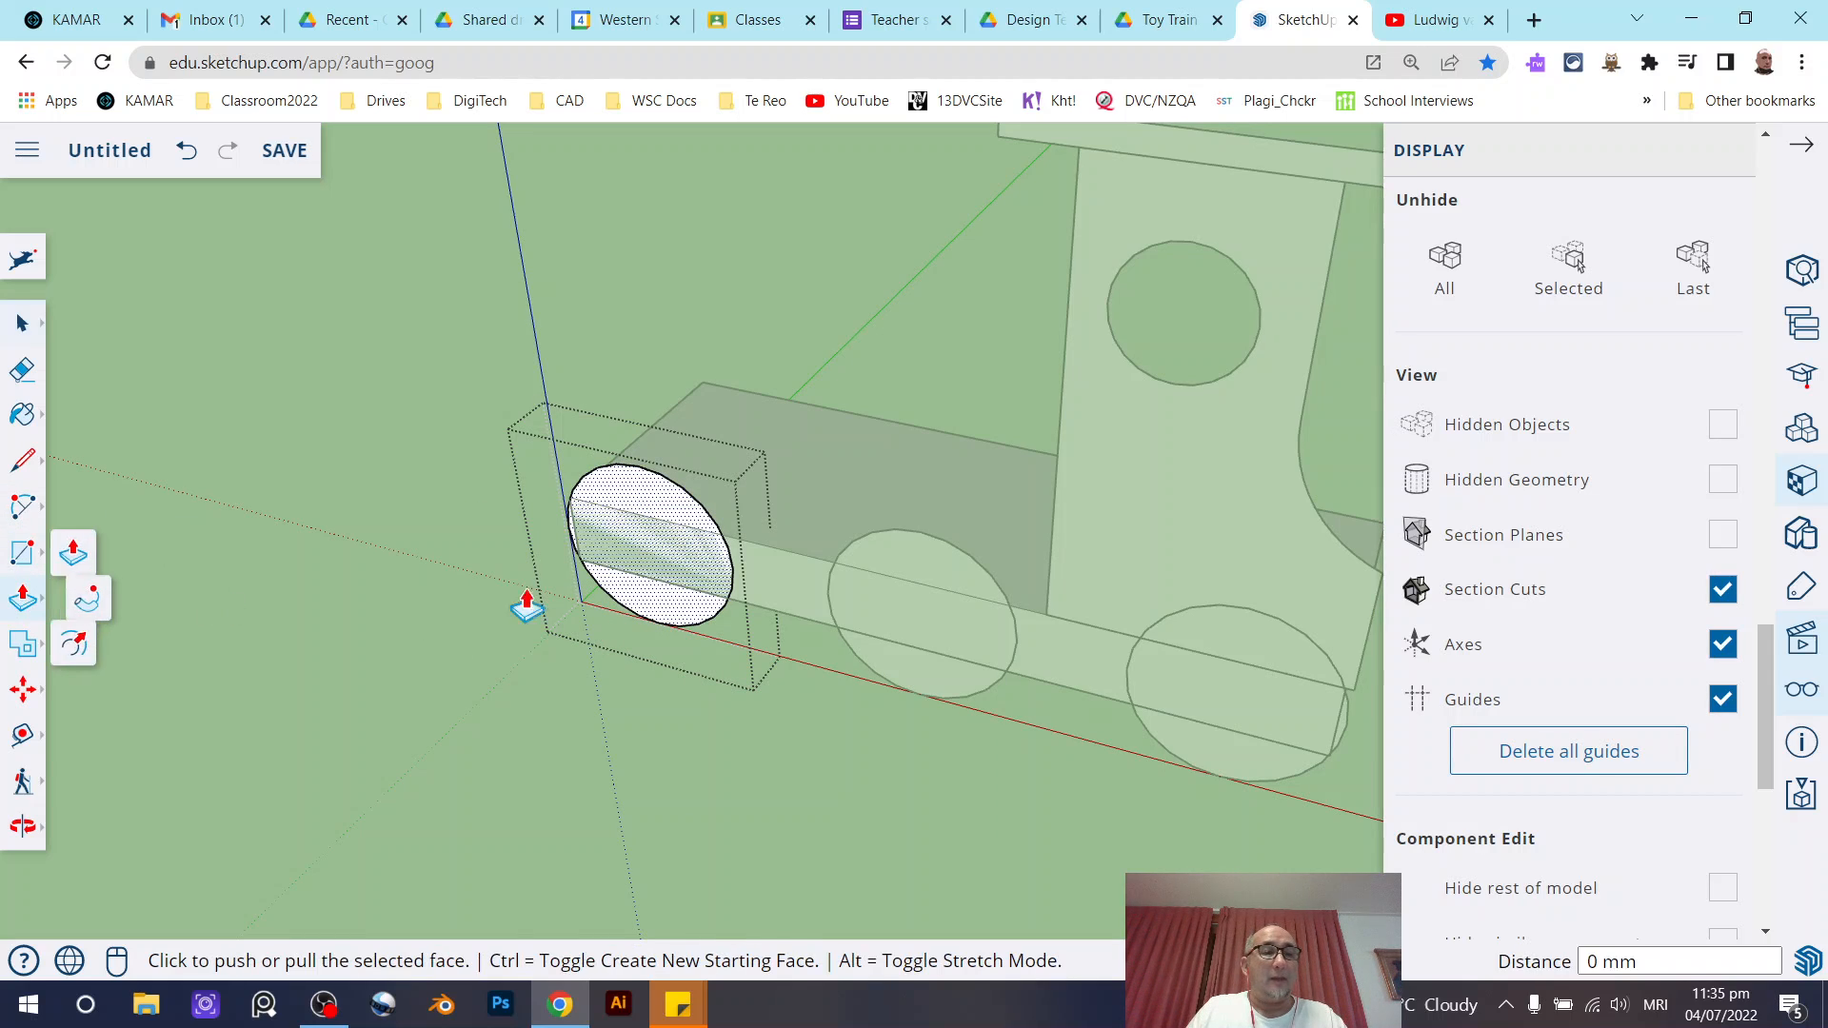
click(665, 518)
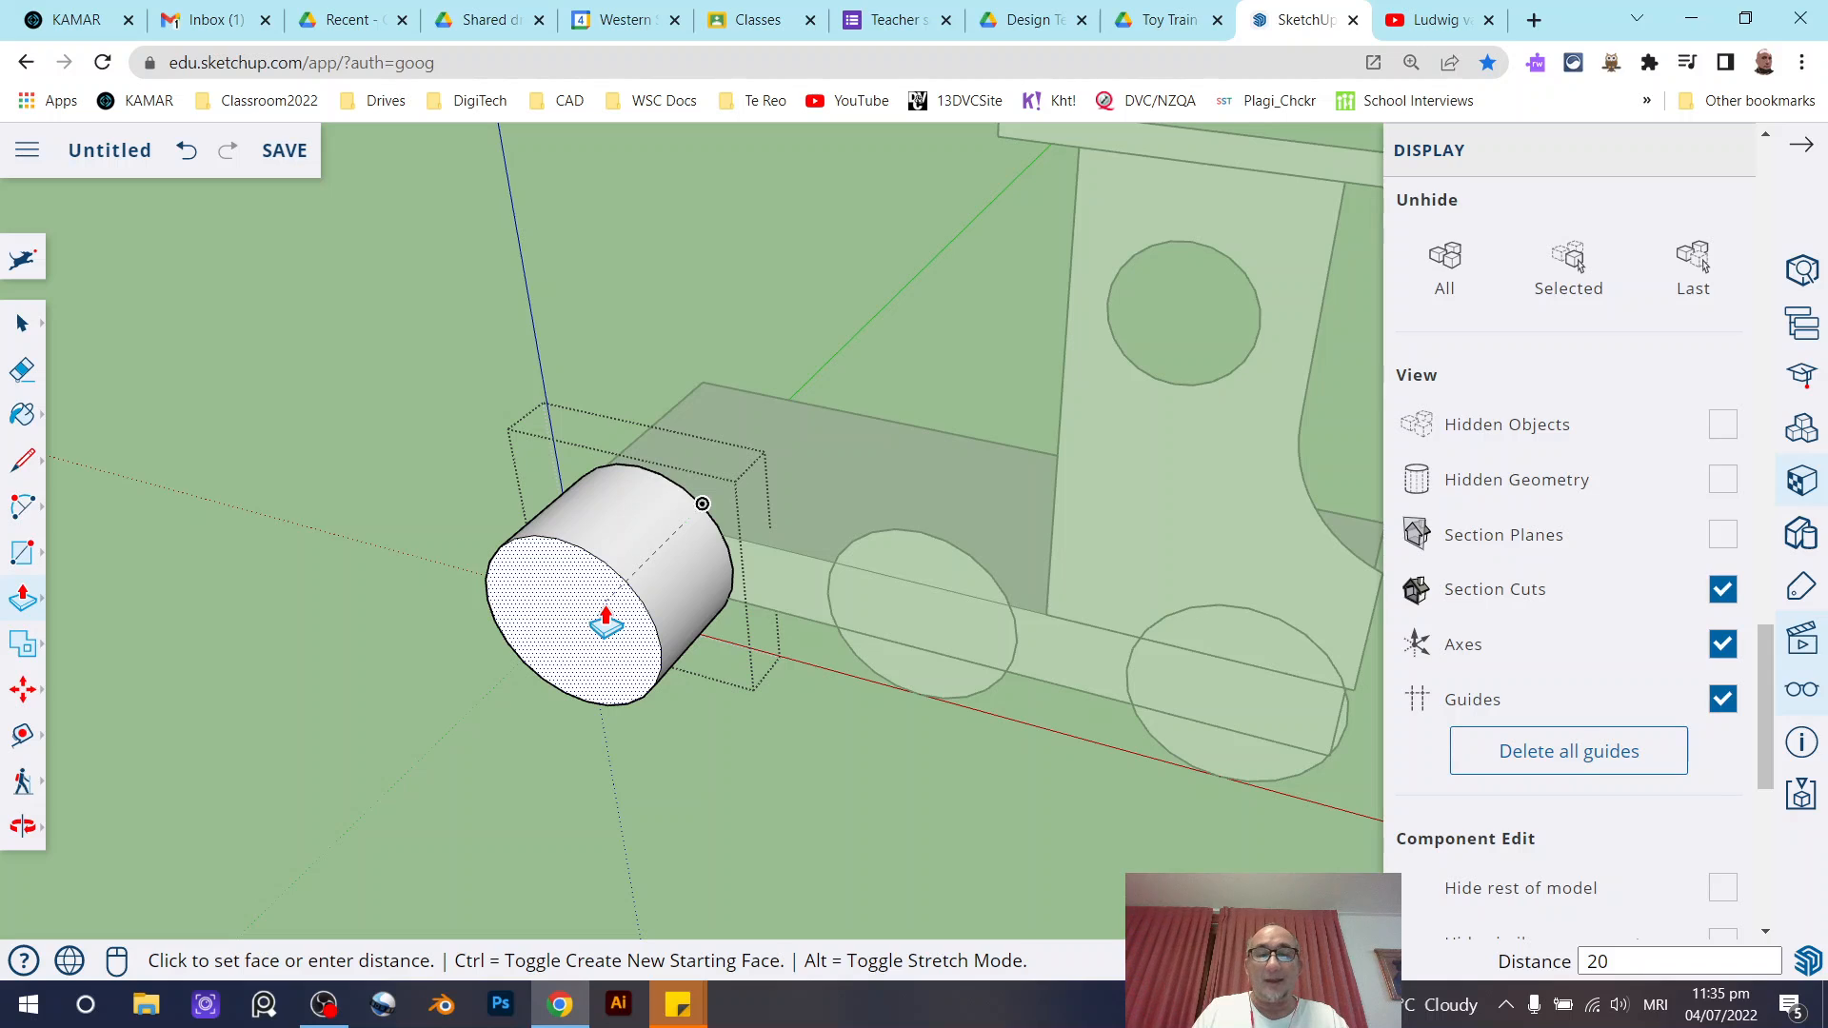
key(Return)
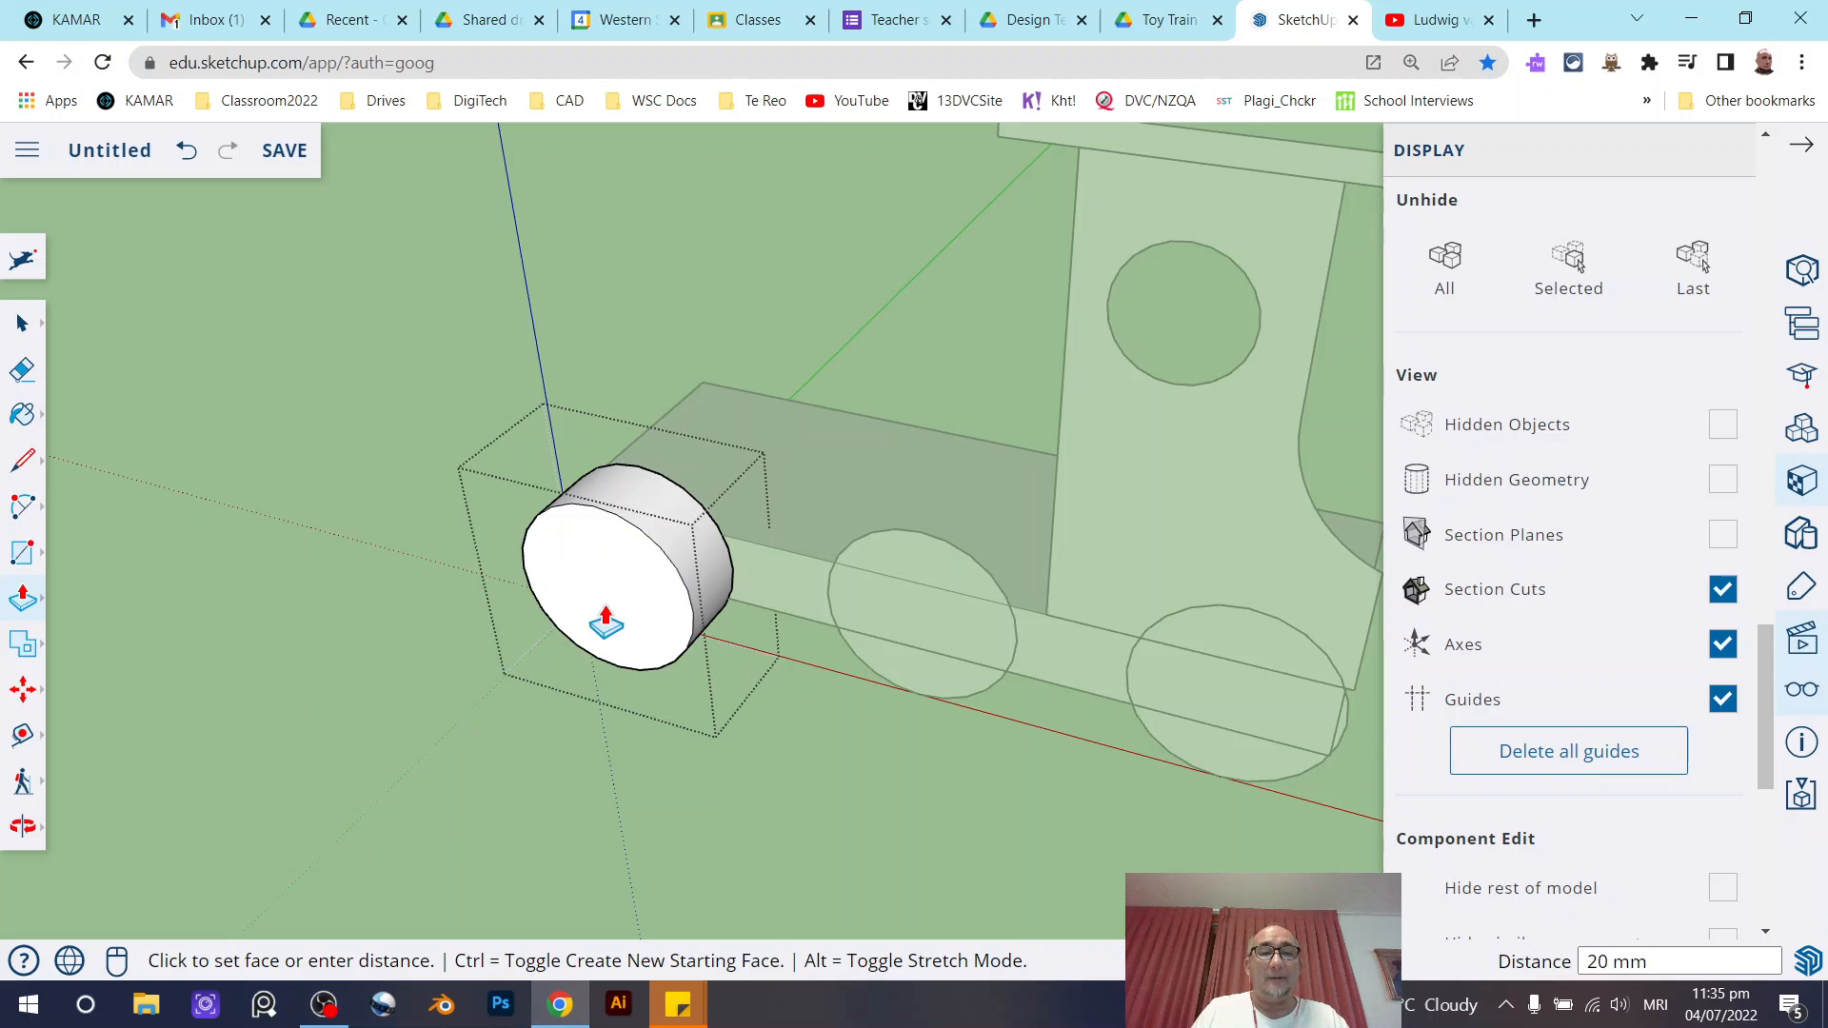
Extrude the middle wheel outward 20 mm inside its group, matching the depth of the finished wheel.
click(22, 323)
click(933, 615)
click(932, 614)
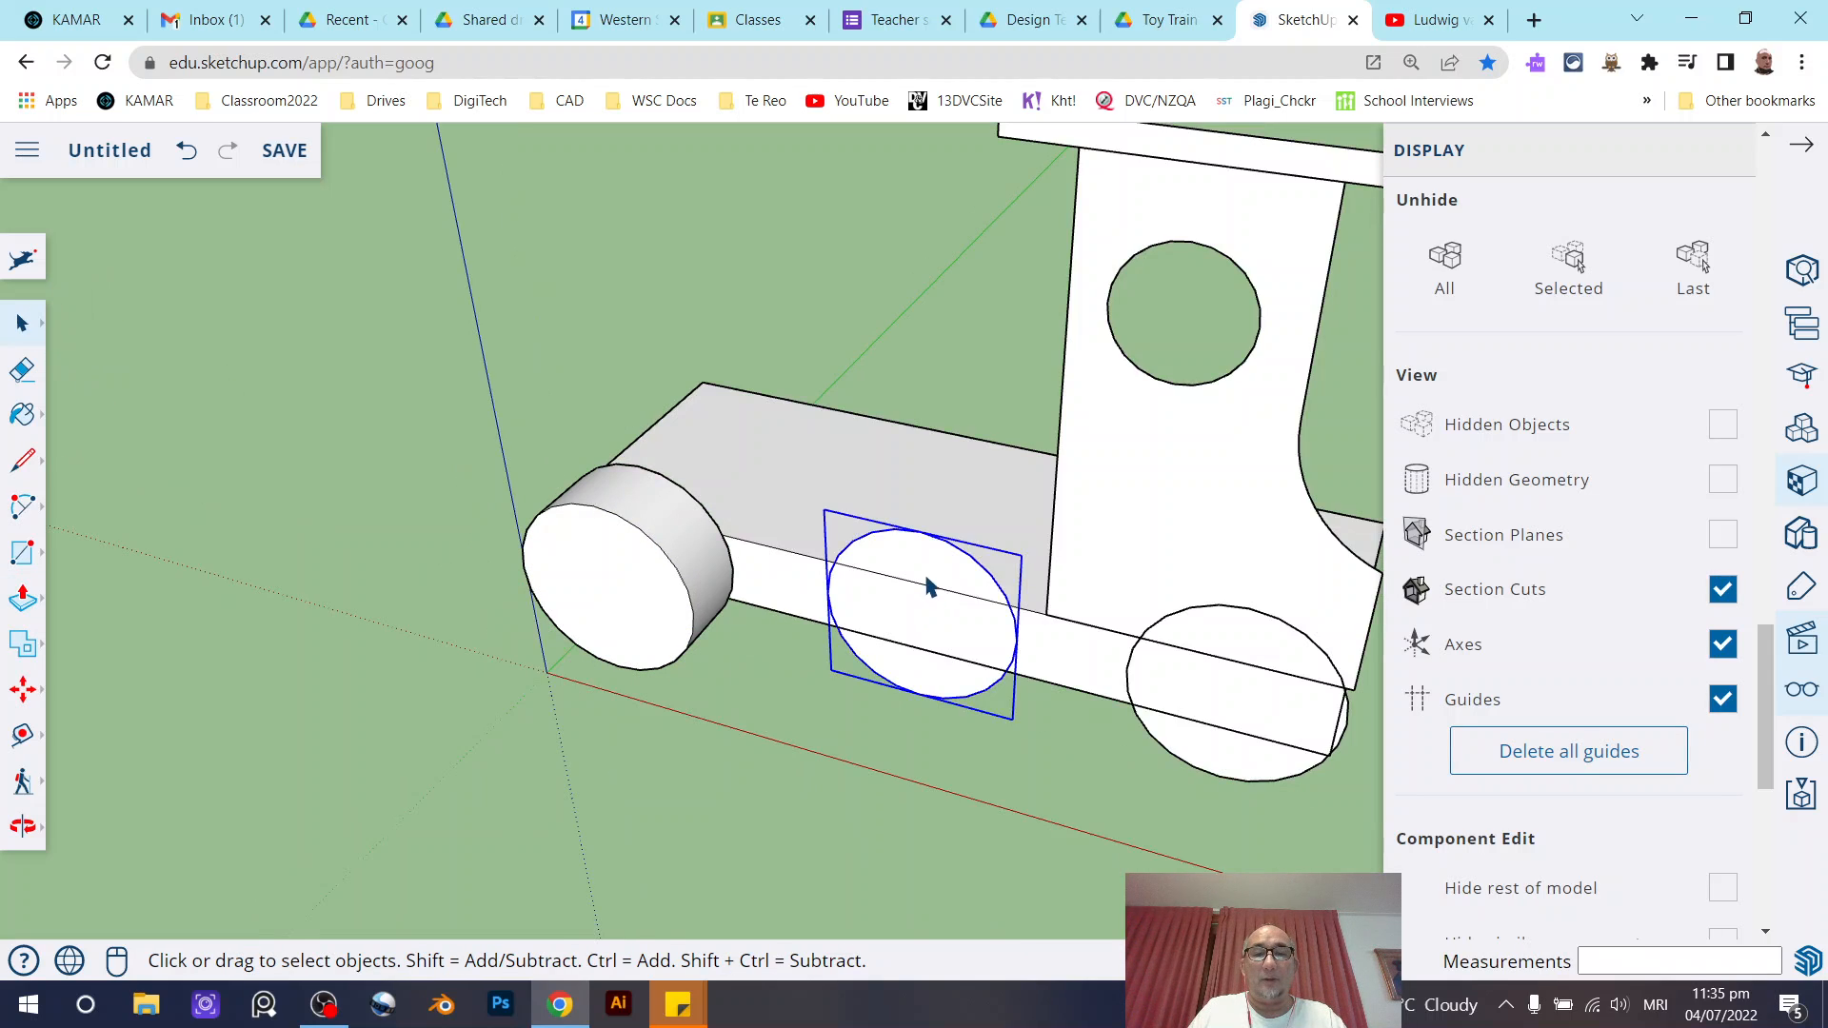
double_click(928, 585)
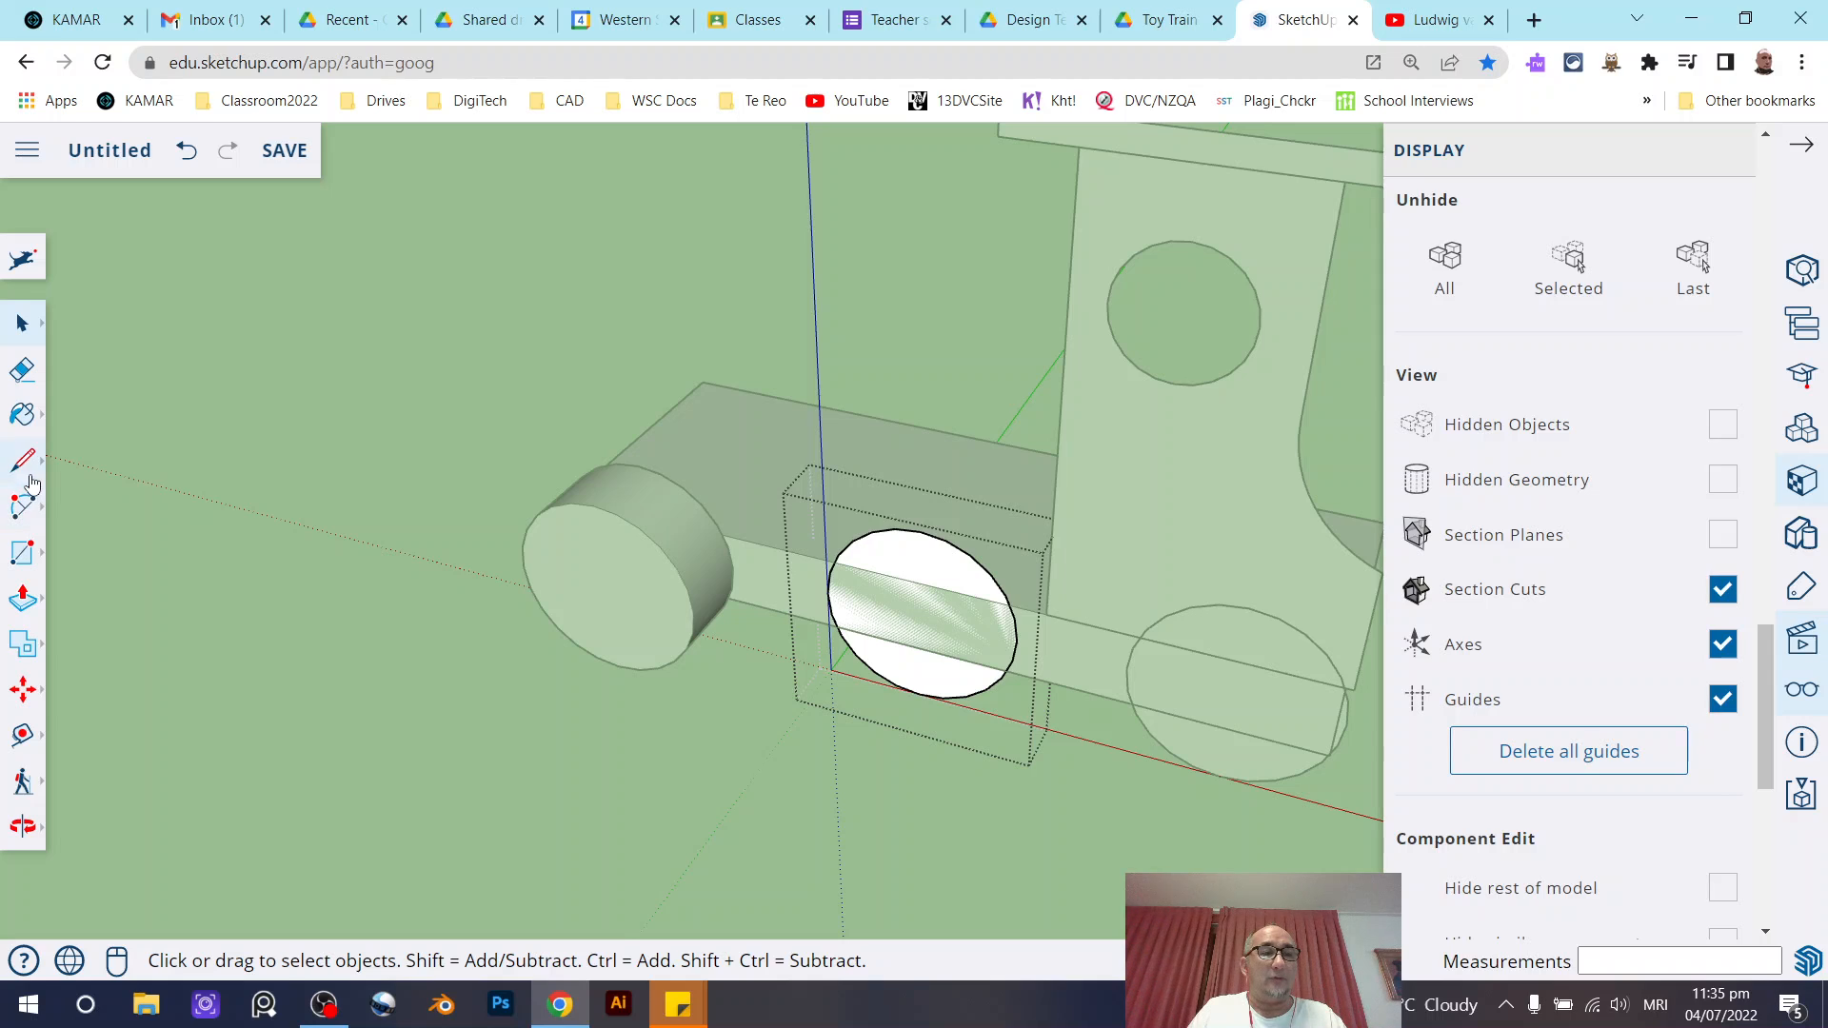
click(23, 597)
click(889, 584)
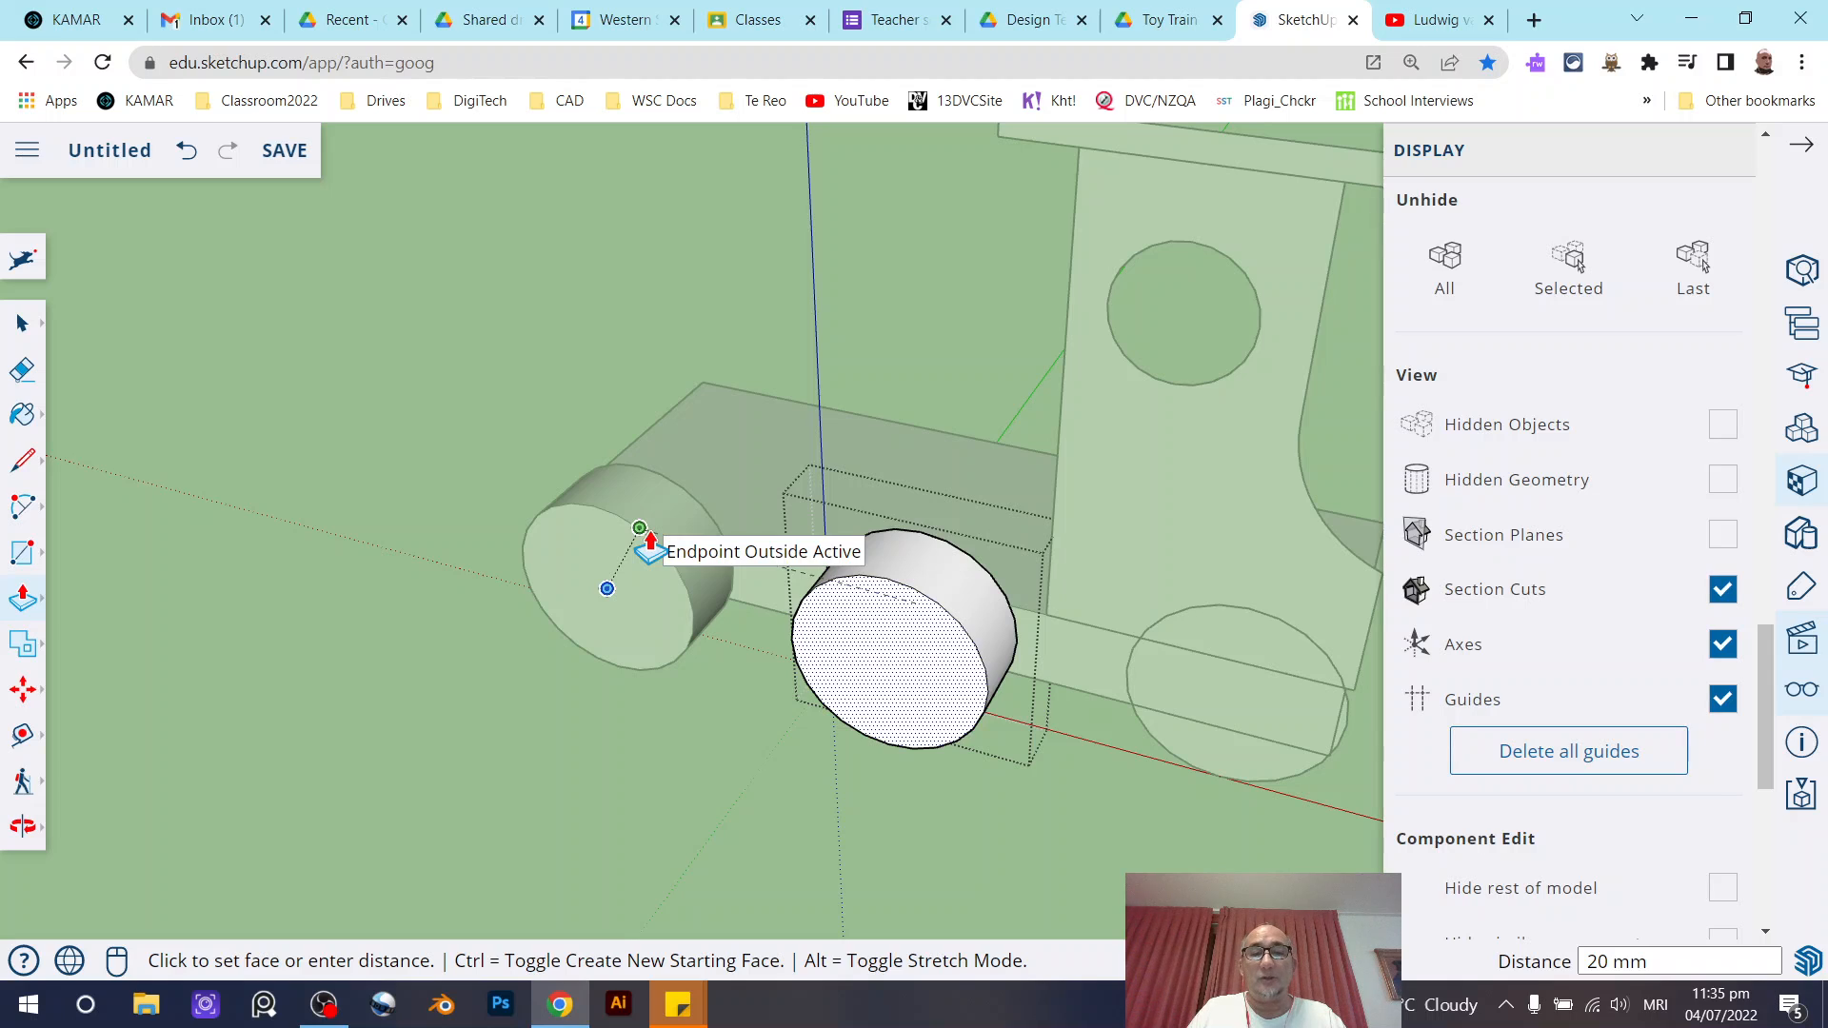
click(650, 545)
middle_drag(836, 619, 733, 705)
Extrude the wheel under the cab outward 20 mm inside its group, aligned with the middle wheel's outer face.
click(26, 325)
click(1194, 792)
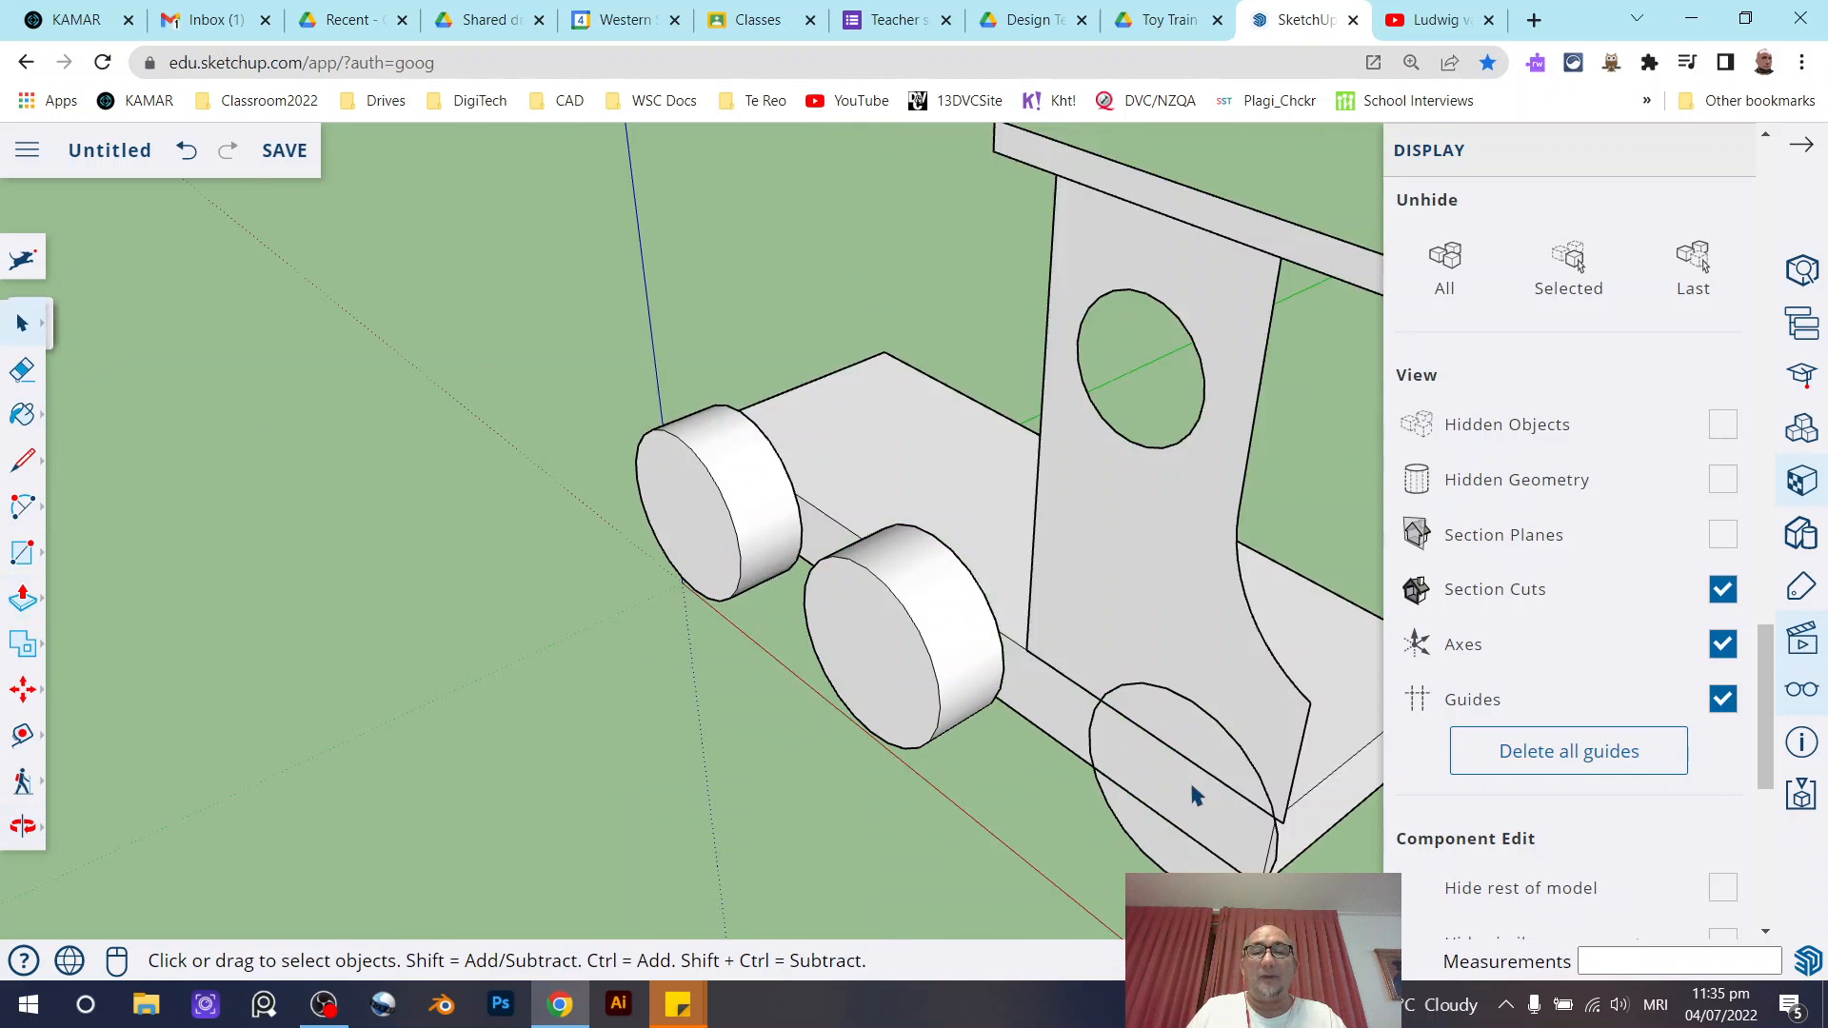
click(1180, 747)
double_click(1181, 747)
click(1181, 747)
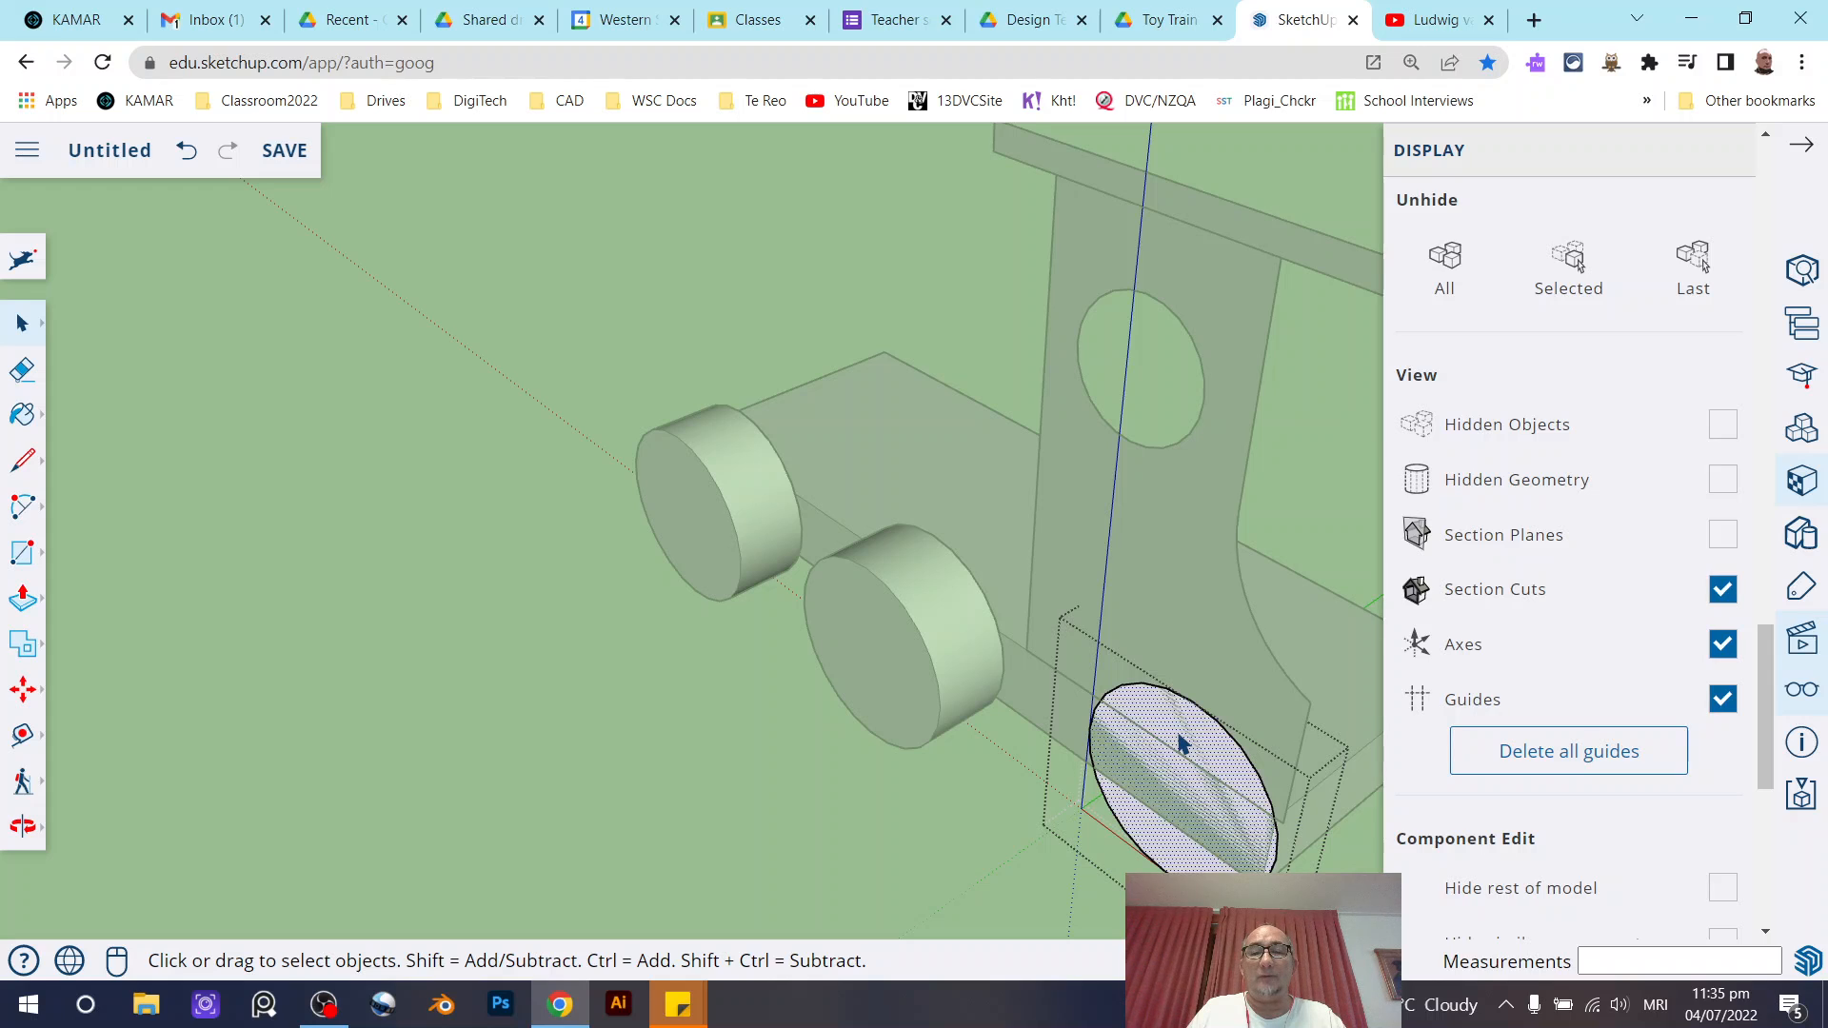
click(23, 597)
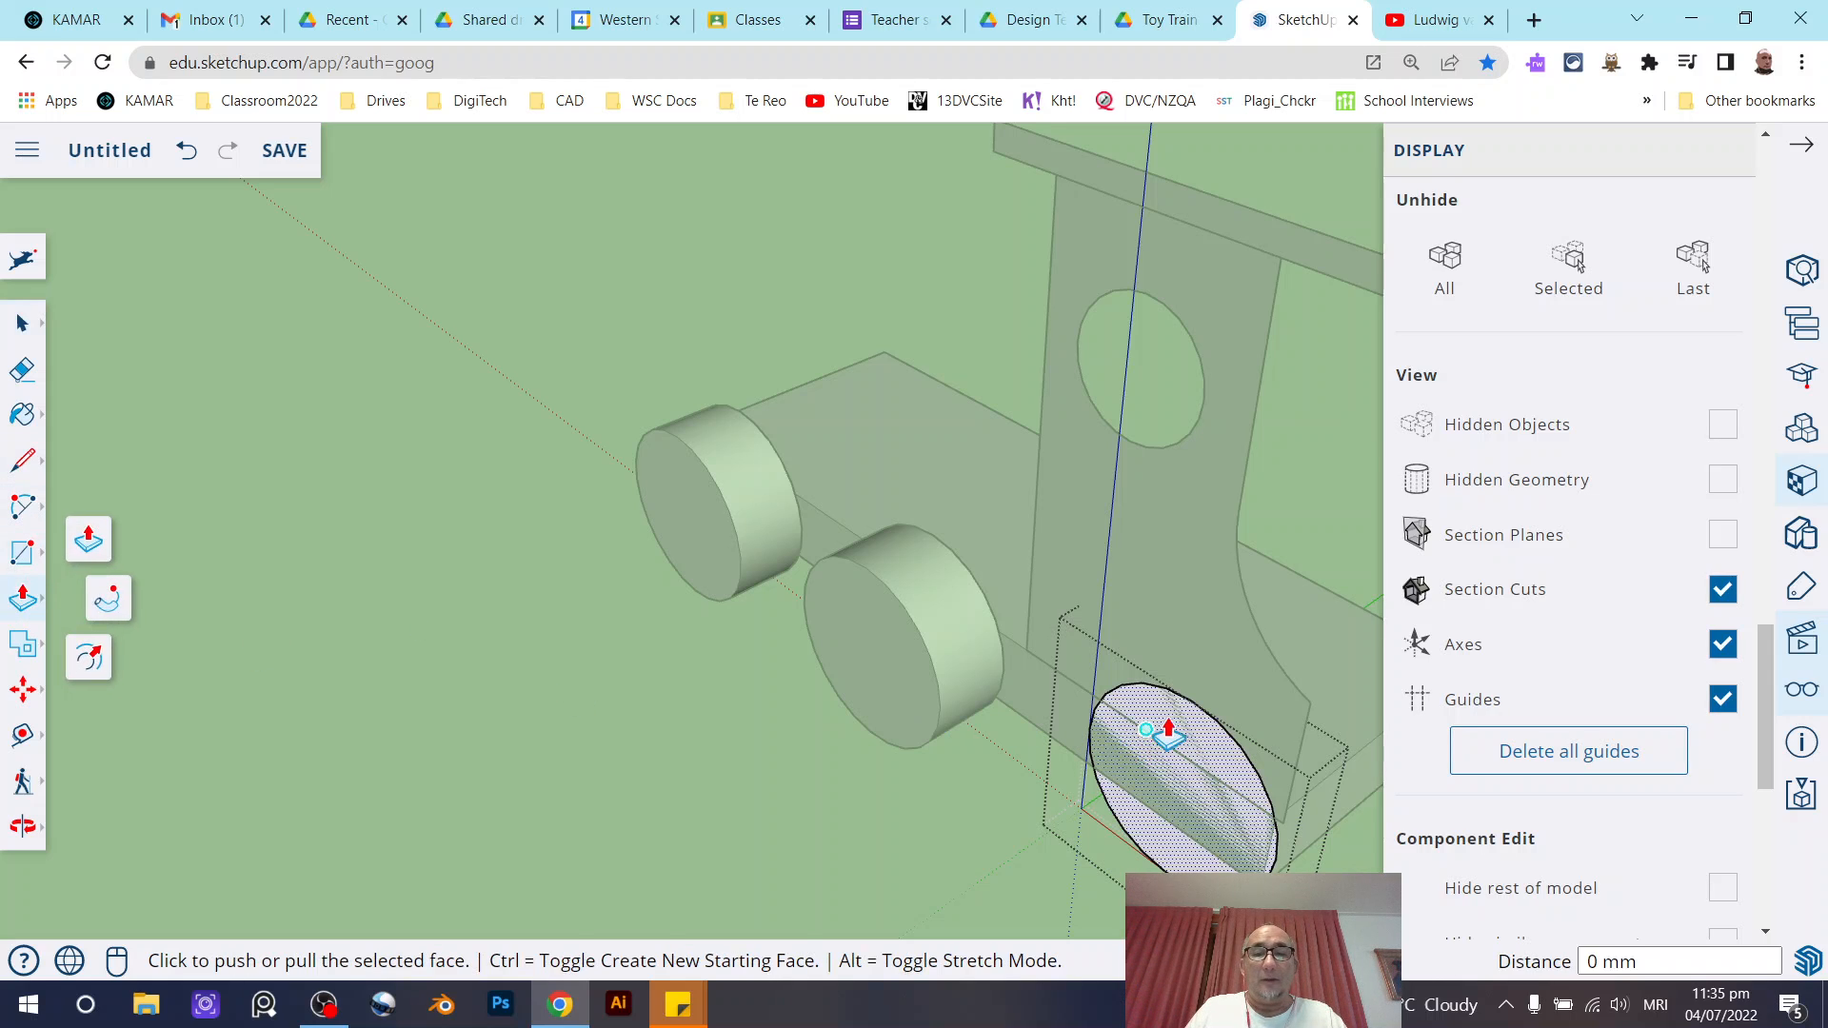
click(1169, 724)
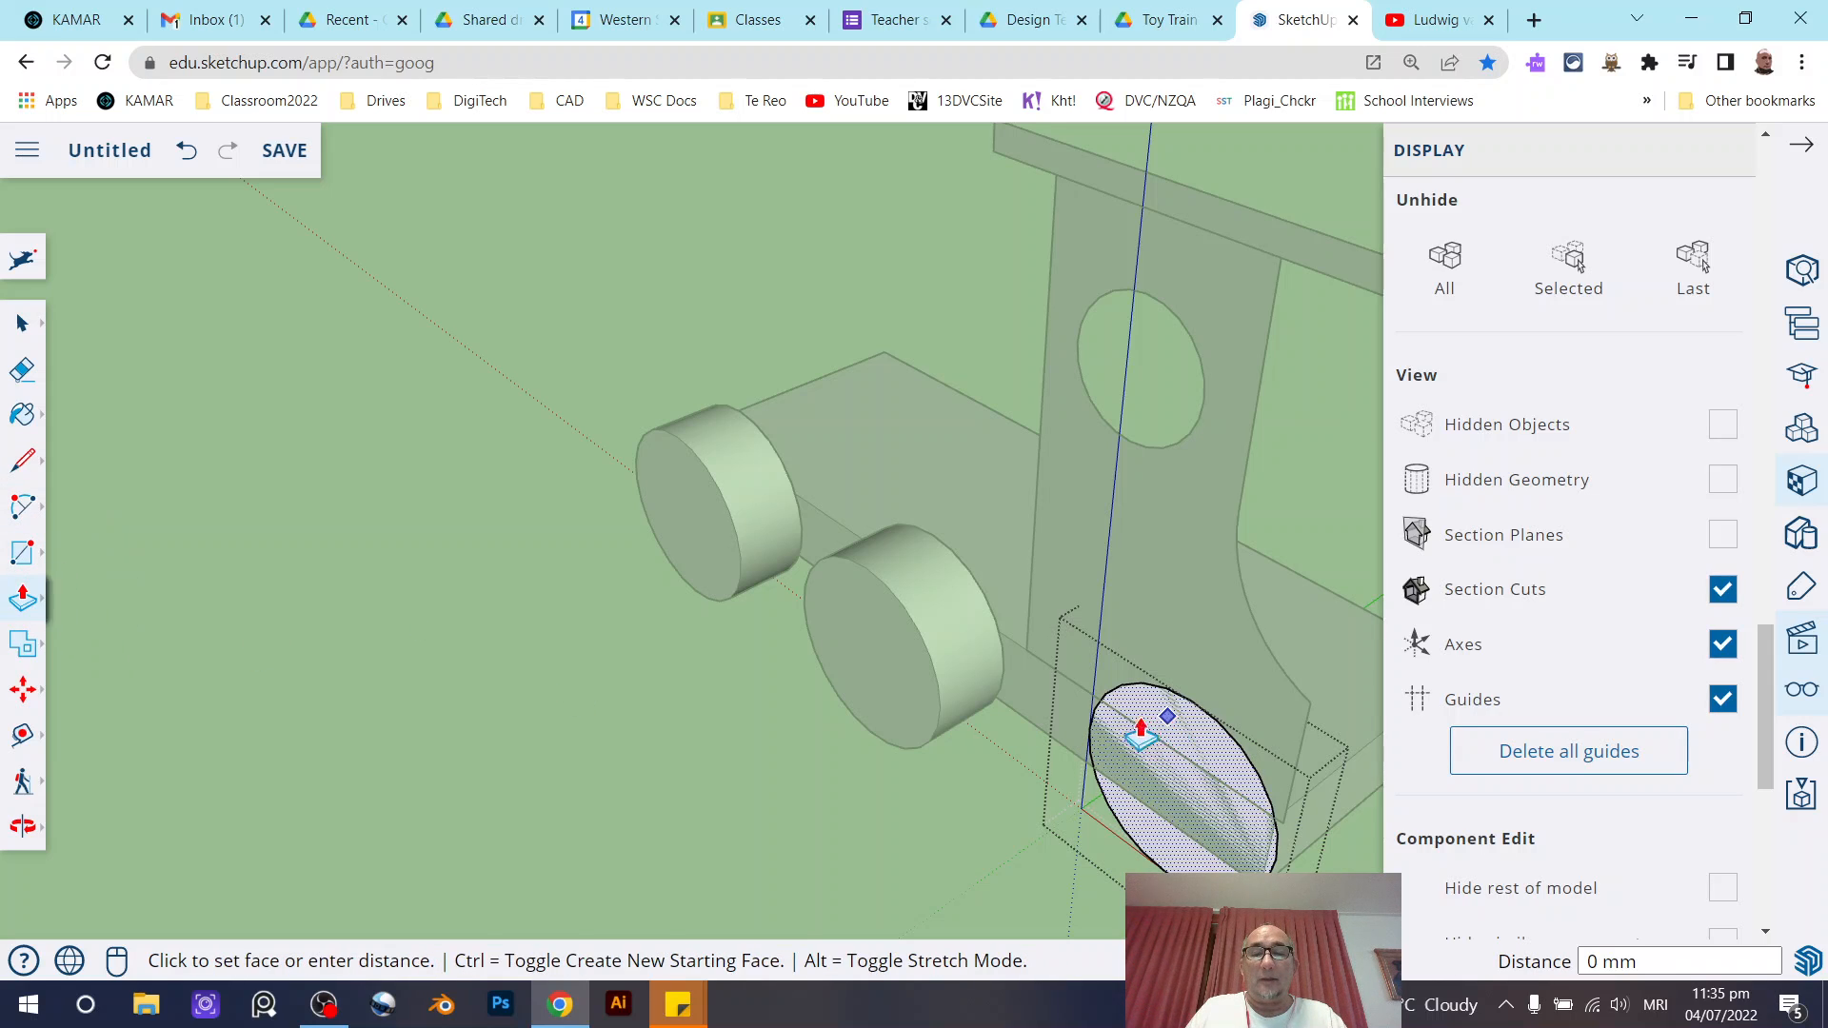
click(933, 666)
scroll(942, 666, down, 3)
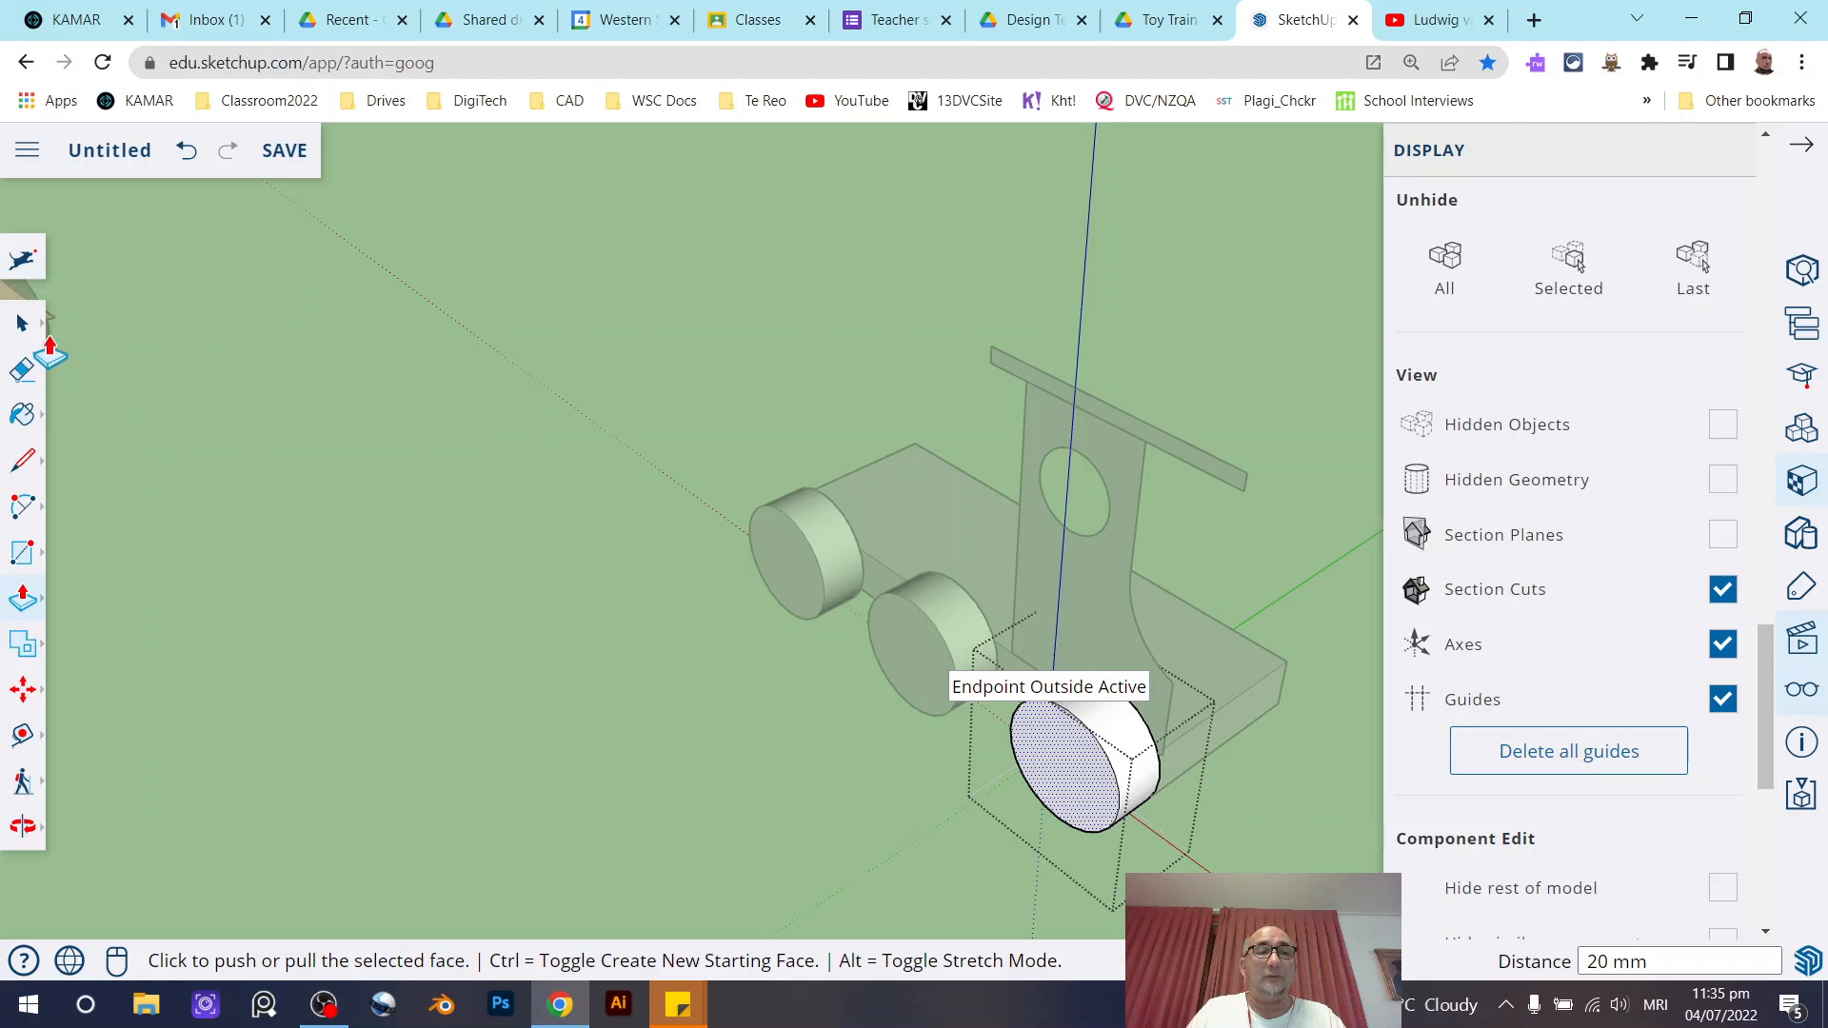
click(13, 324)
click(551, 502)
Draw a concentric circle on the outer face of the wheel farthest from the cab, outside its group.
mouse_move(551, 502)
middle_down()
mouse_move(596, 563)
mouse_move(918, 530)
mouse_move(961, 450)
mouse_move(955, 694)
middle_up()
scroll(743, 633, up, 2)
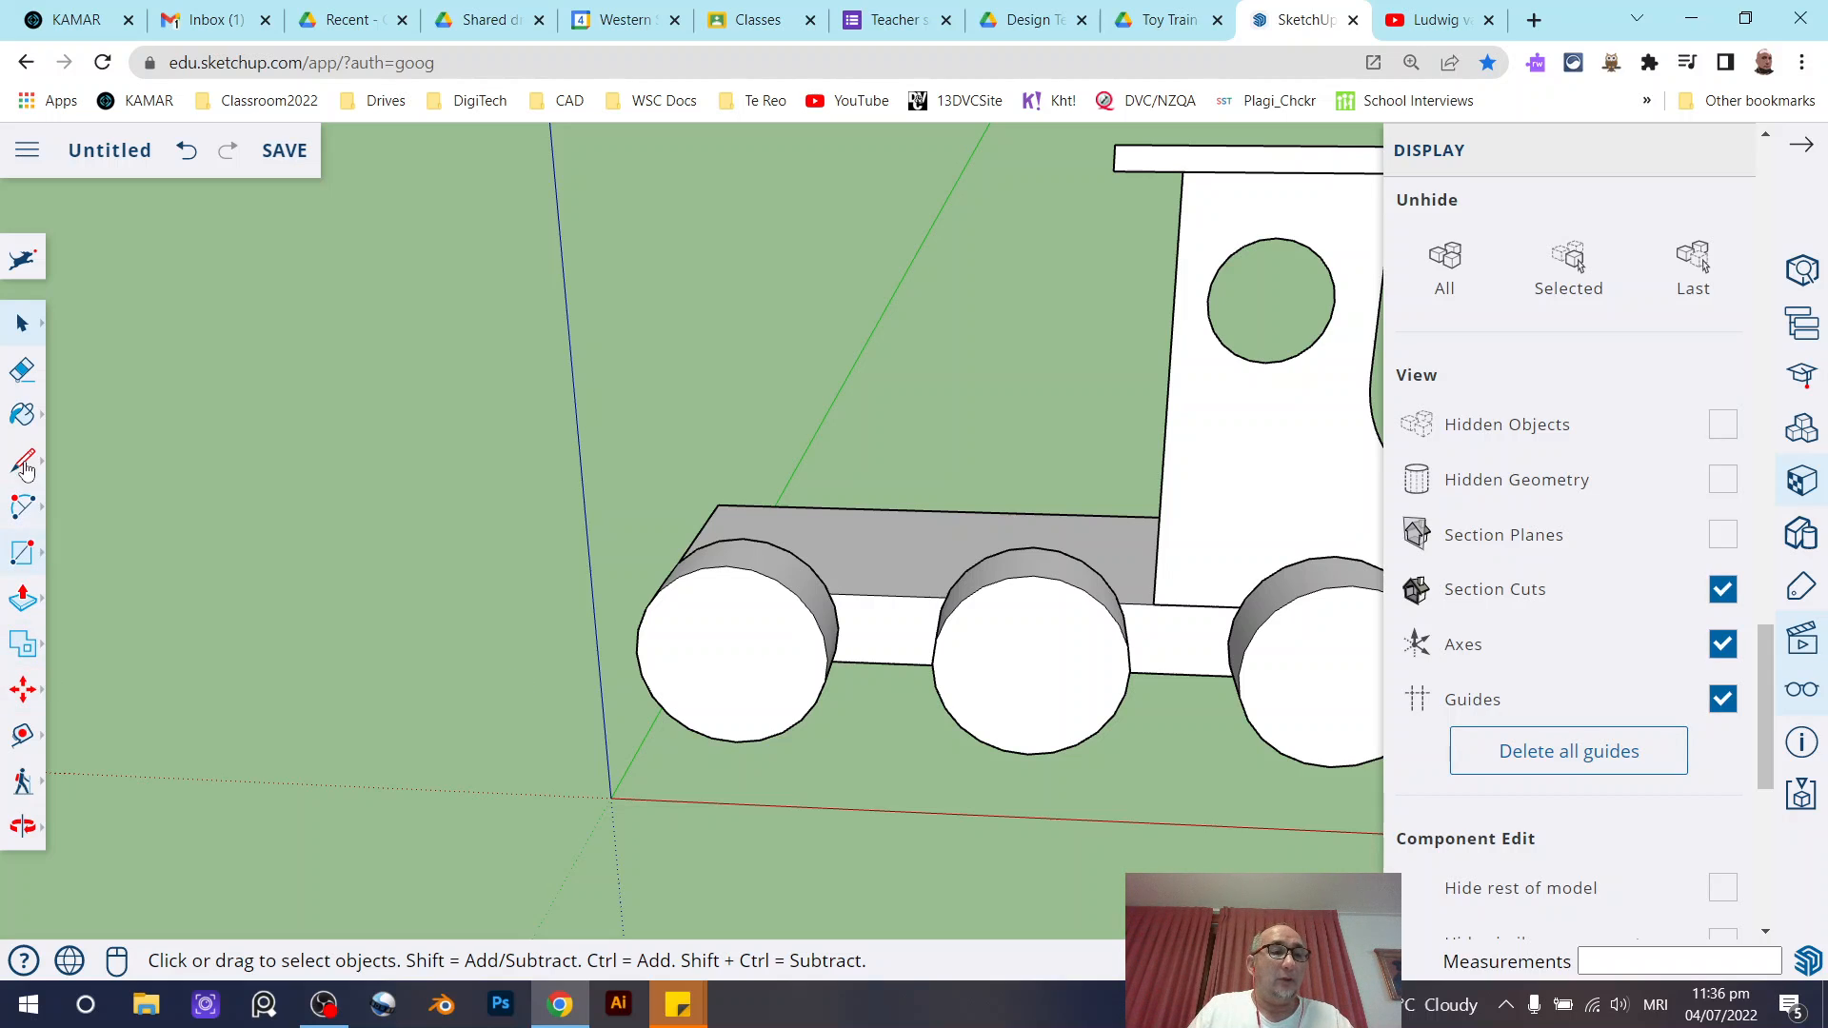
click(23, 552)
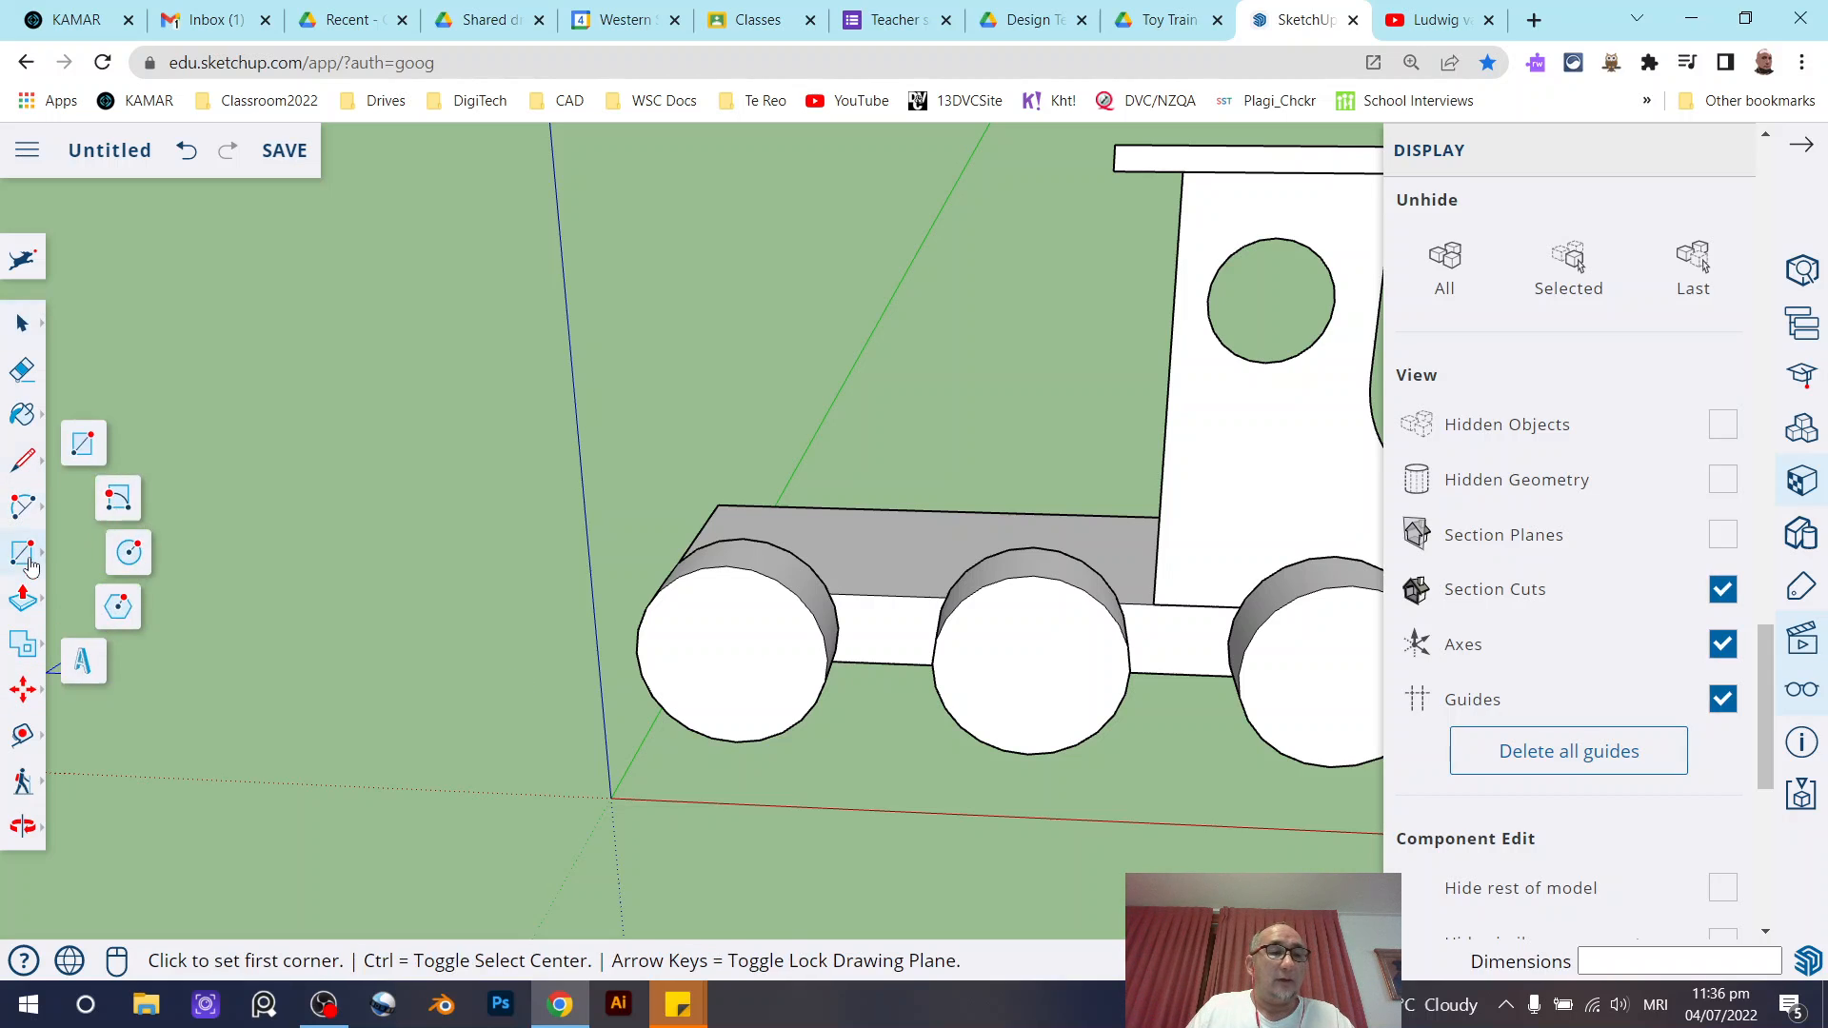
click(137, 549)
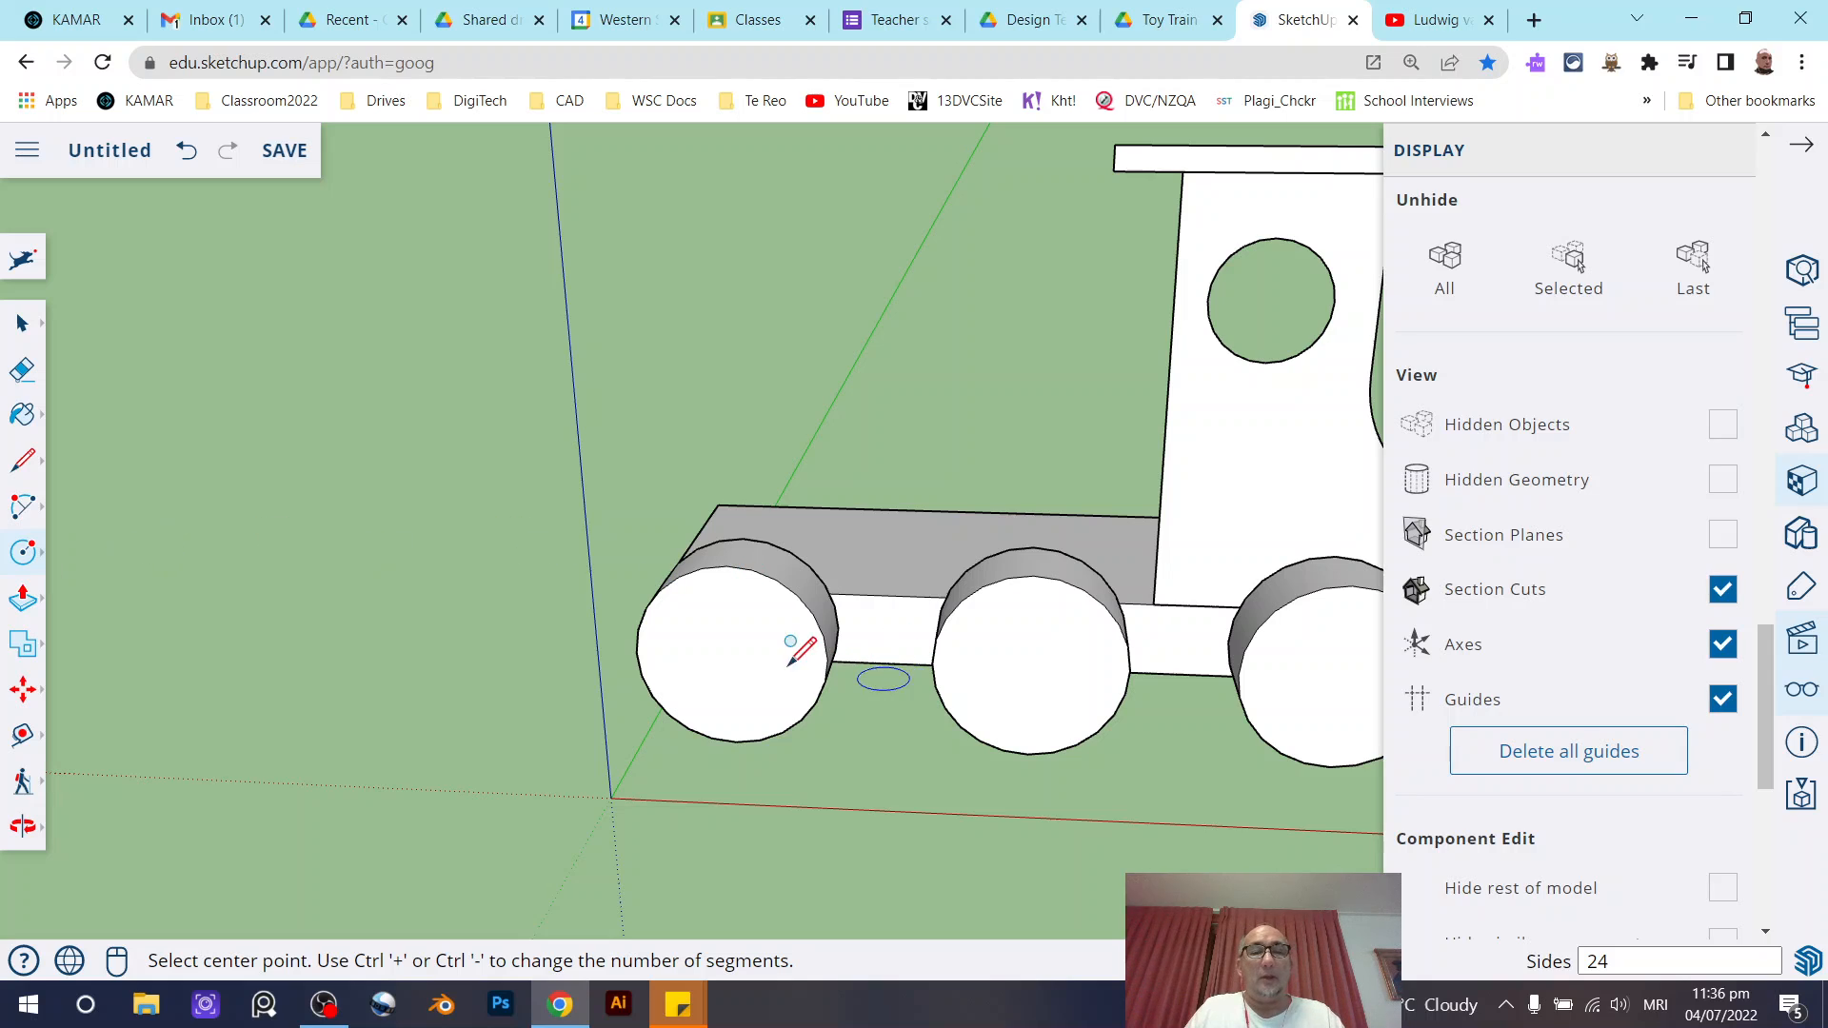
click(731, 655)
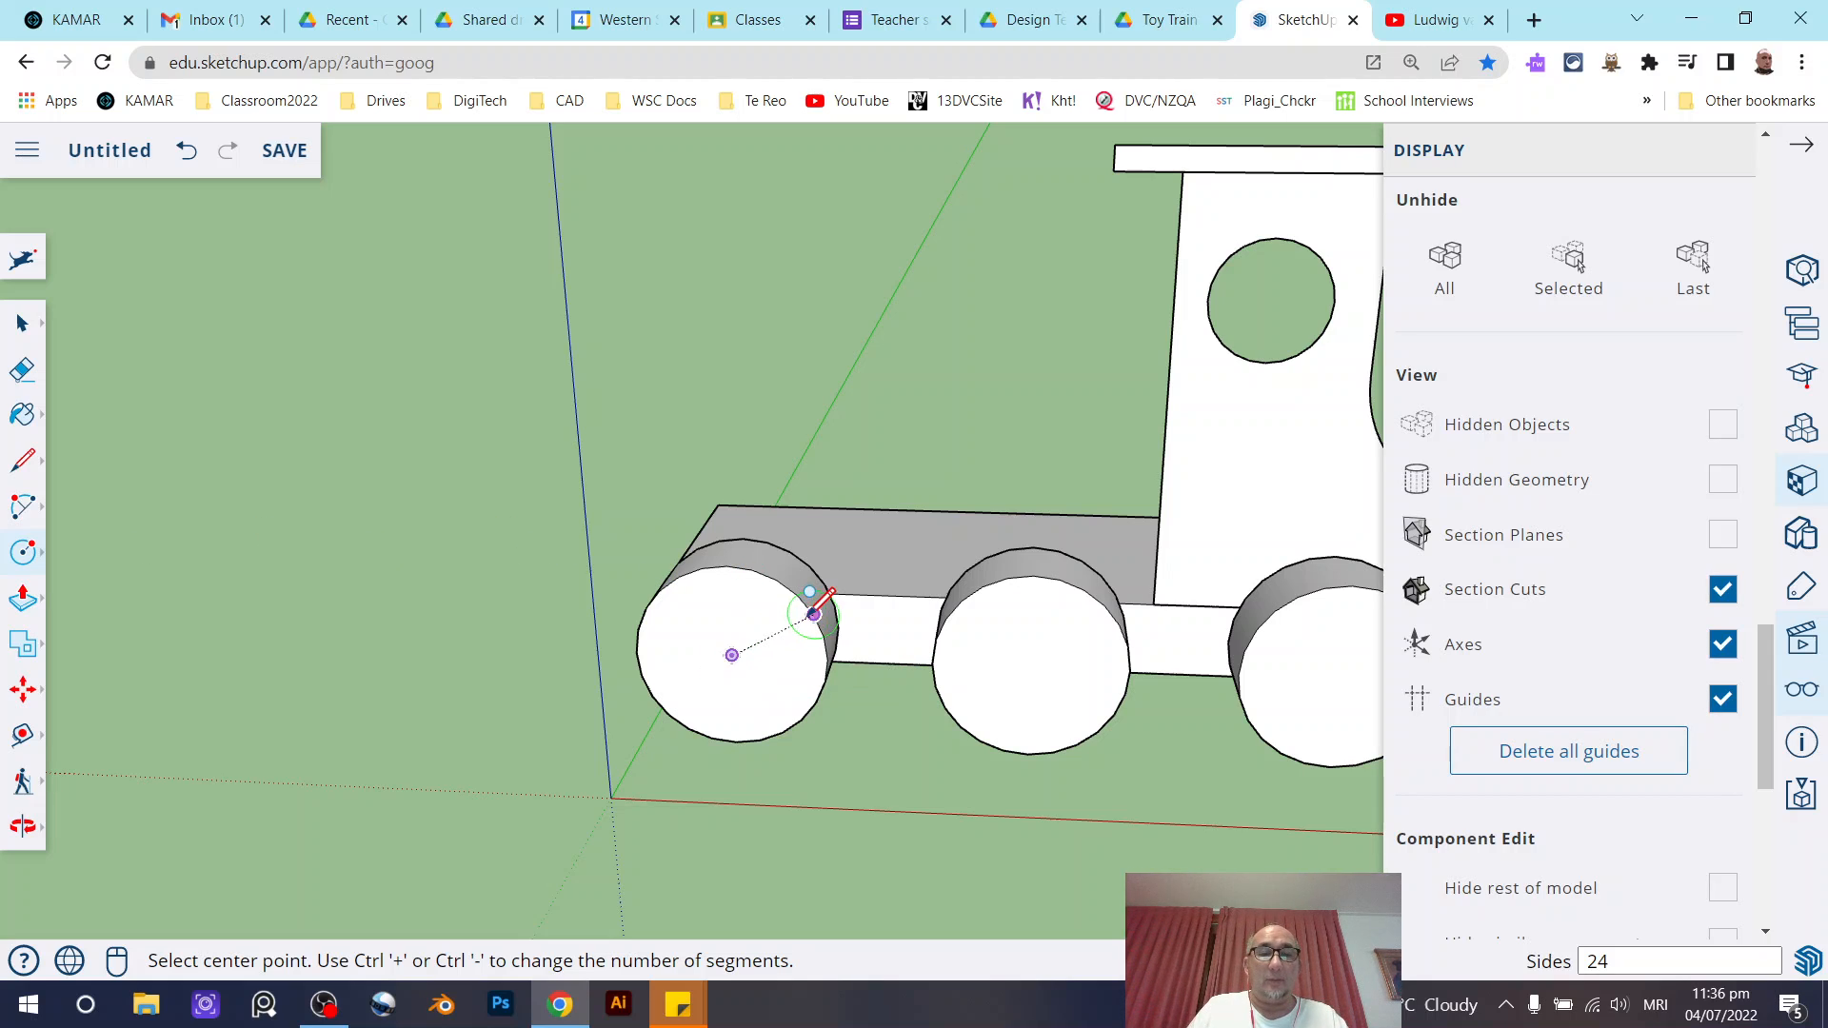
click(731, 655)
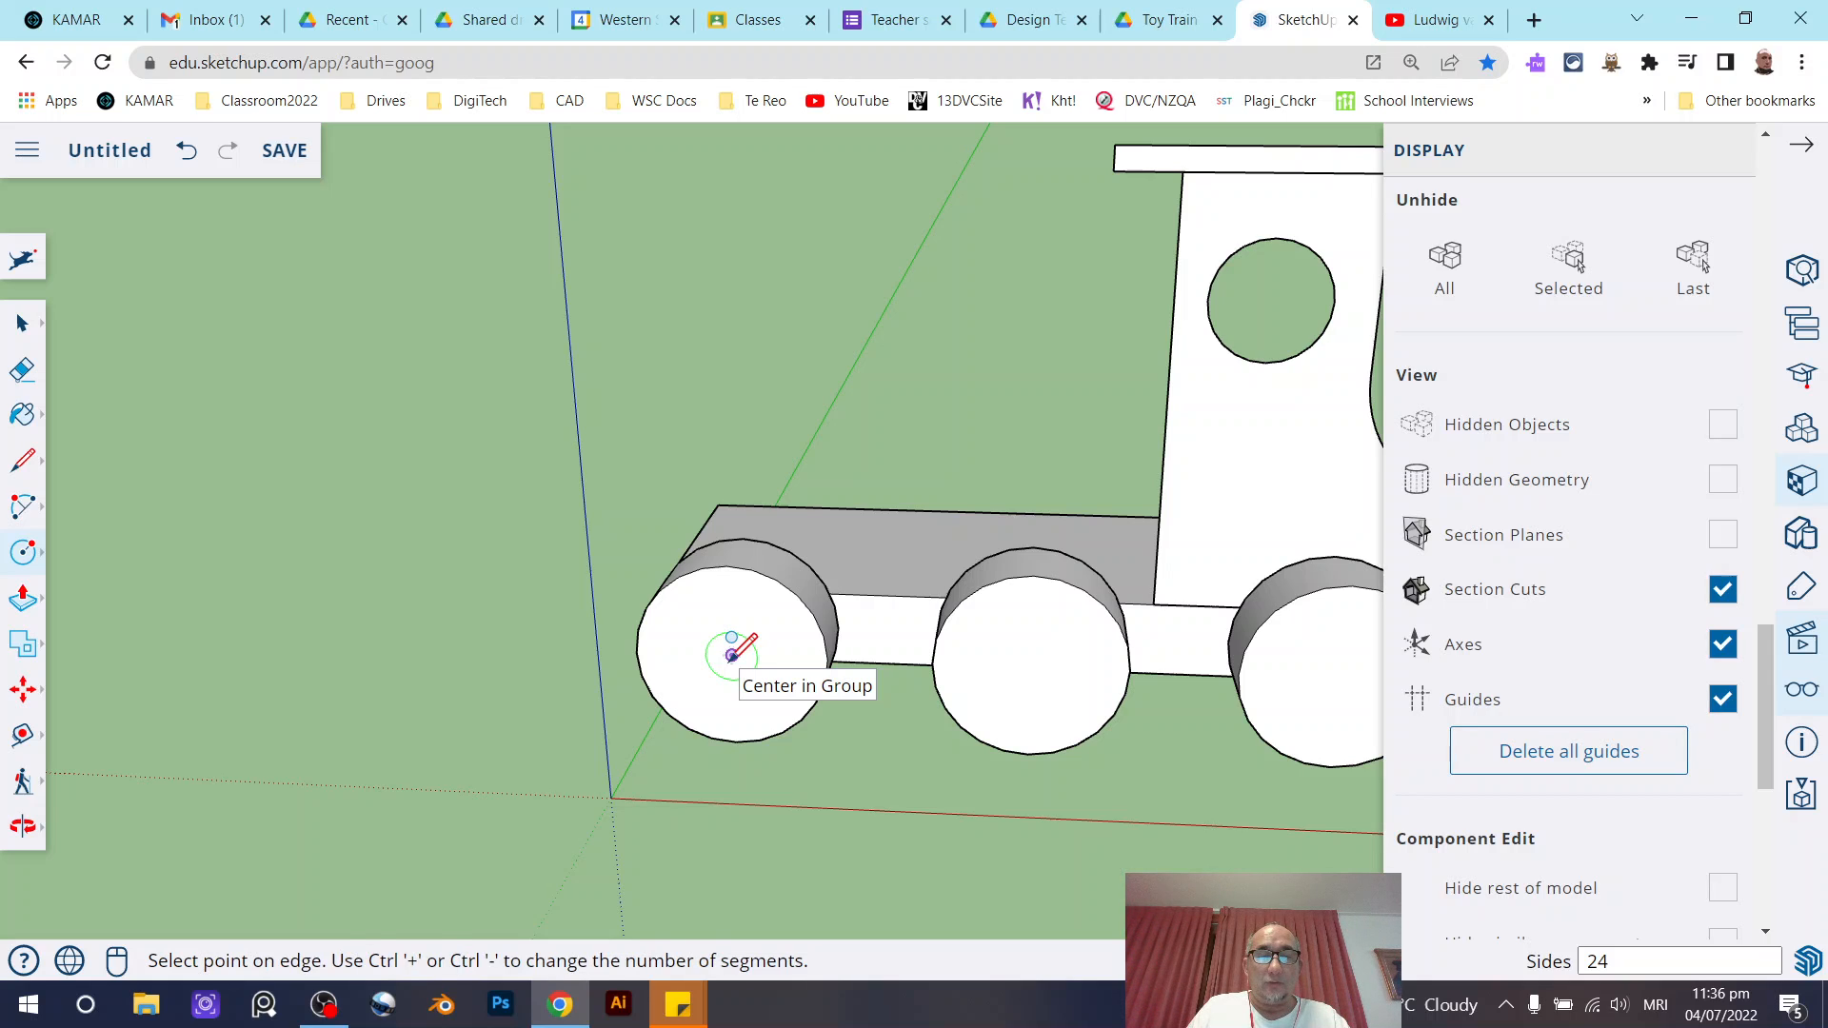
click(790, 655)
Try to extrude the loose circle on the wheel face, and delete that circle.
click(23, 598)
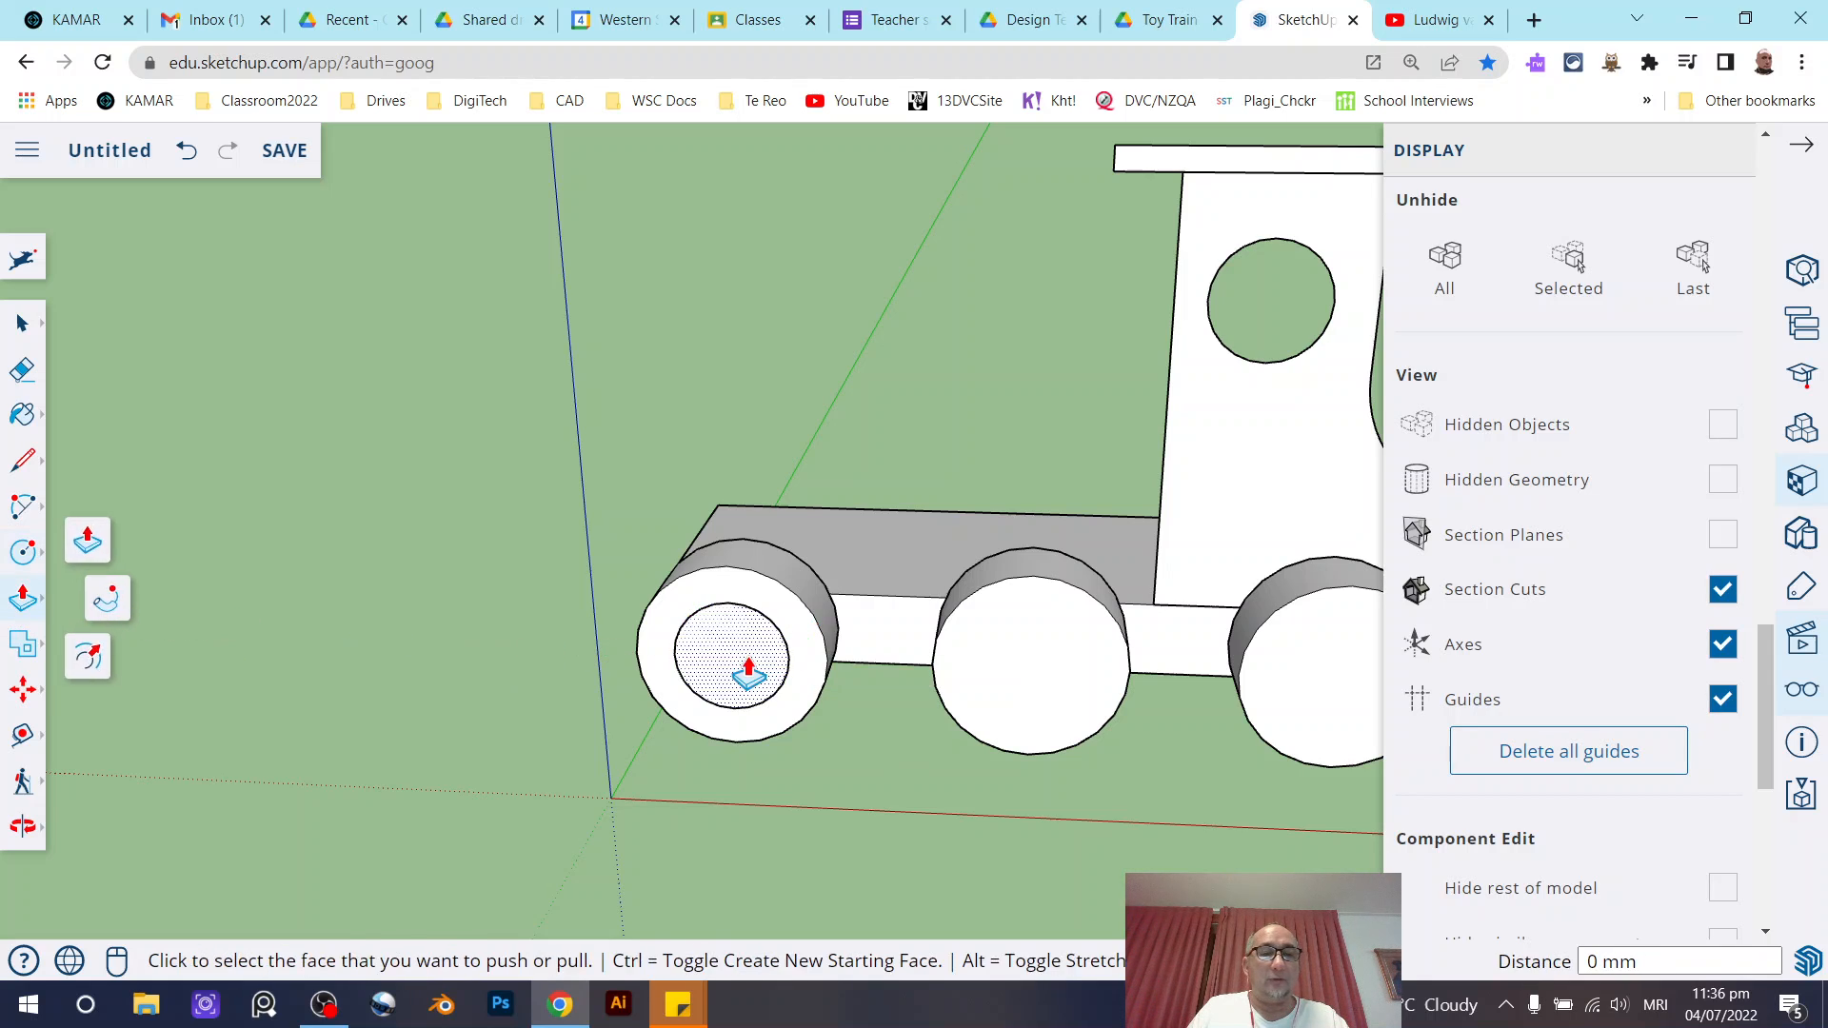
click(749, 671)
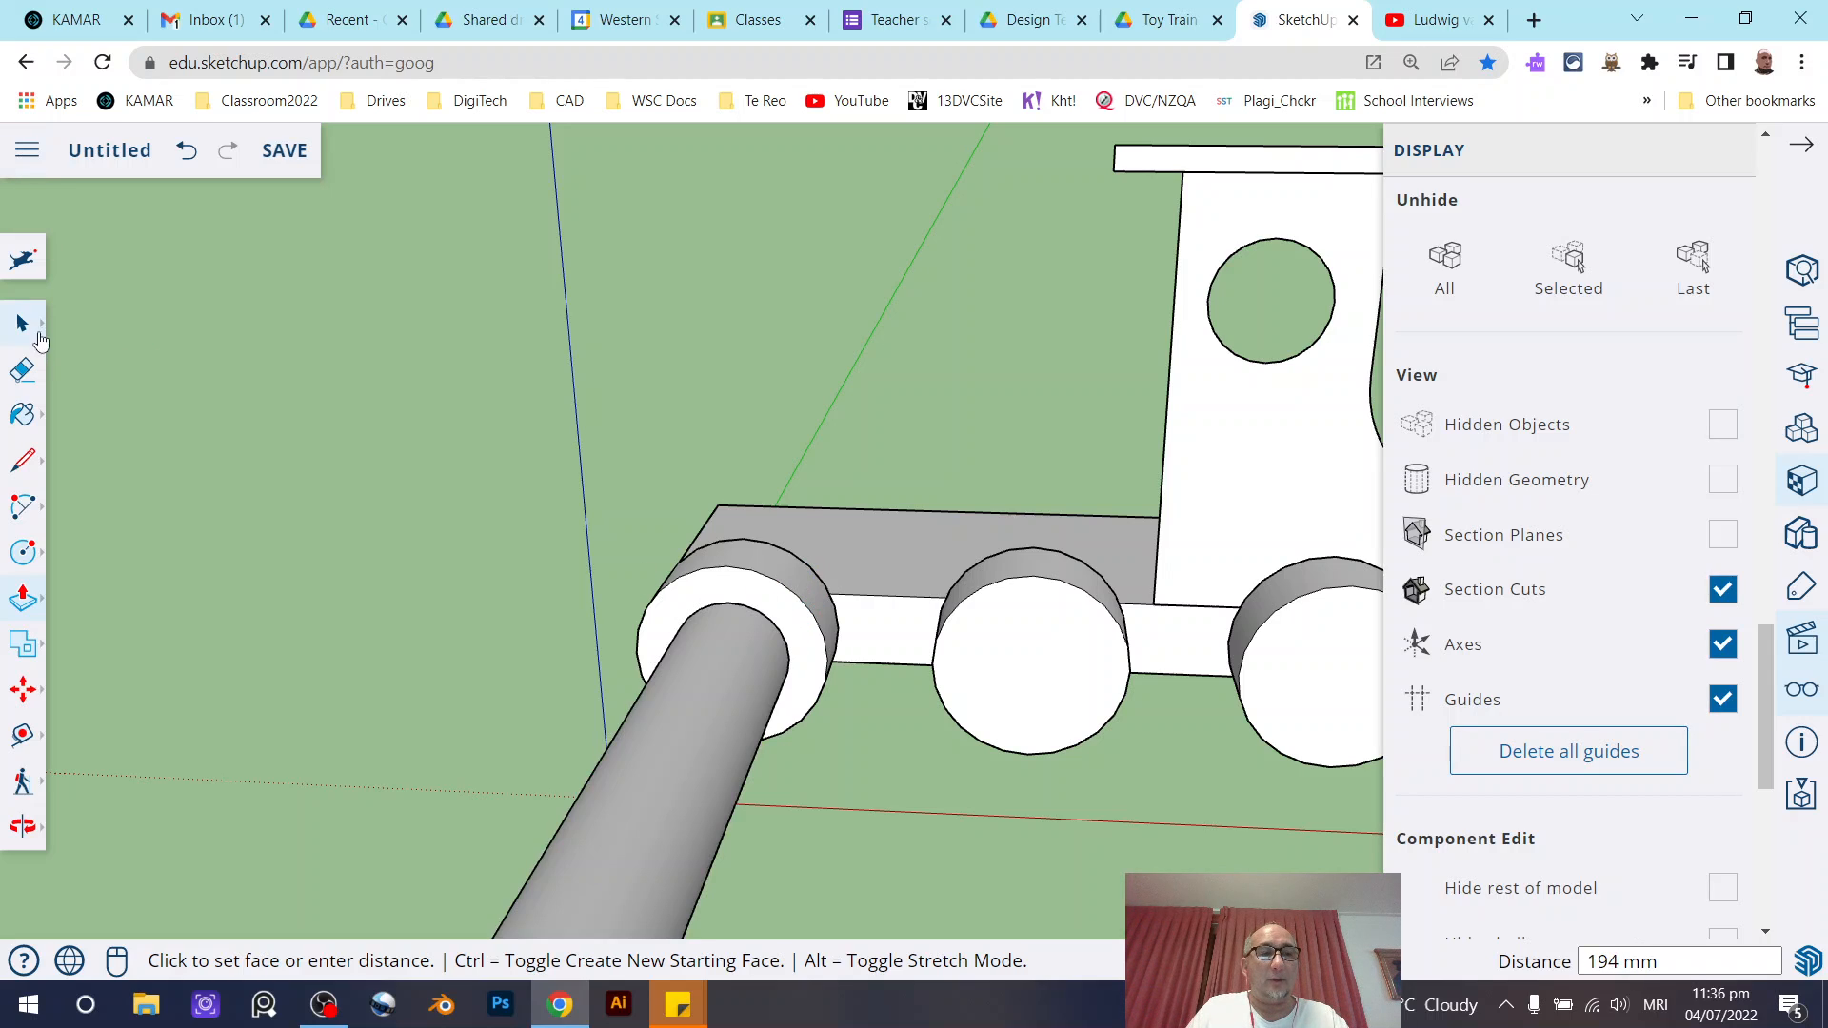
click(23, 324)
click(707, 625)
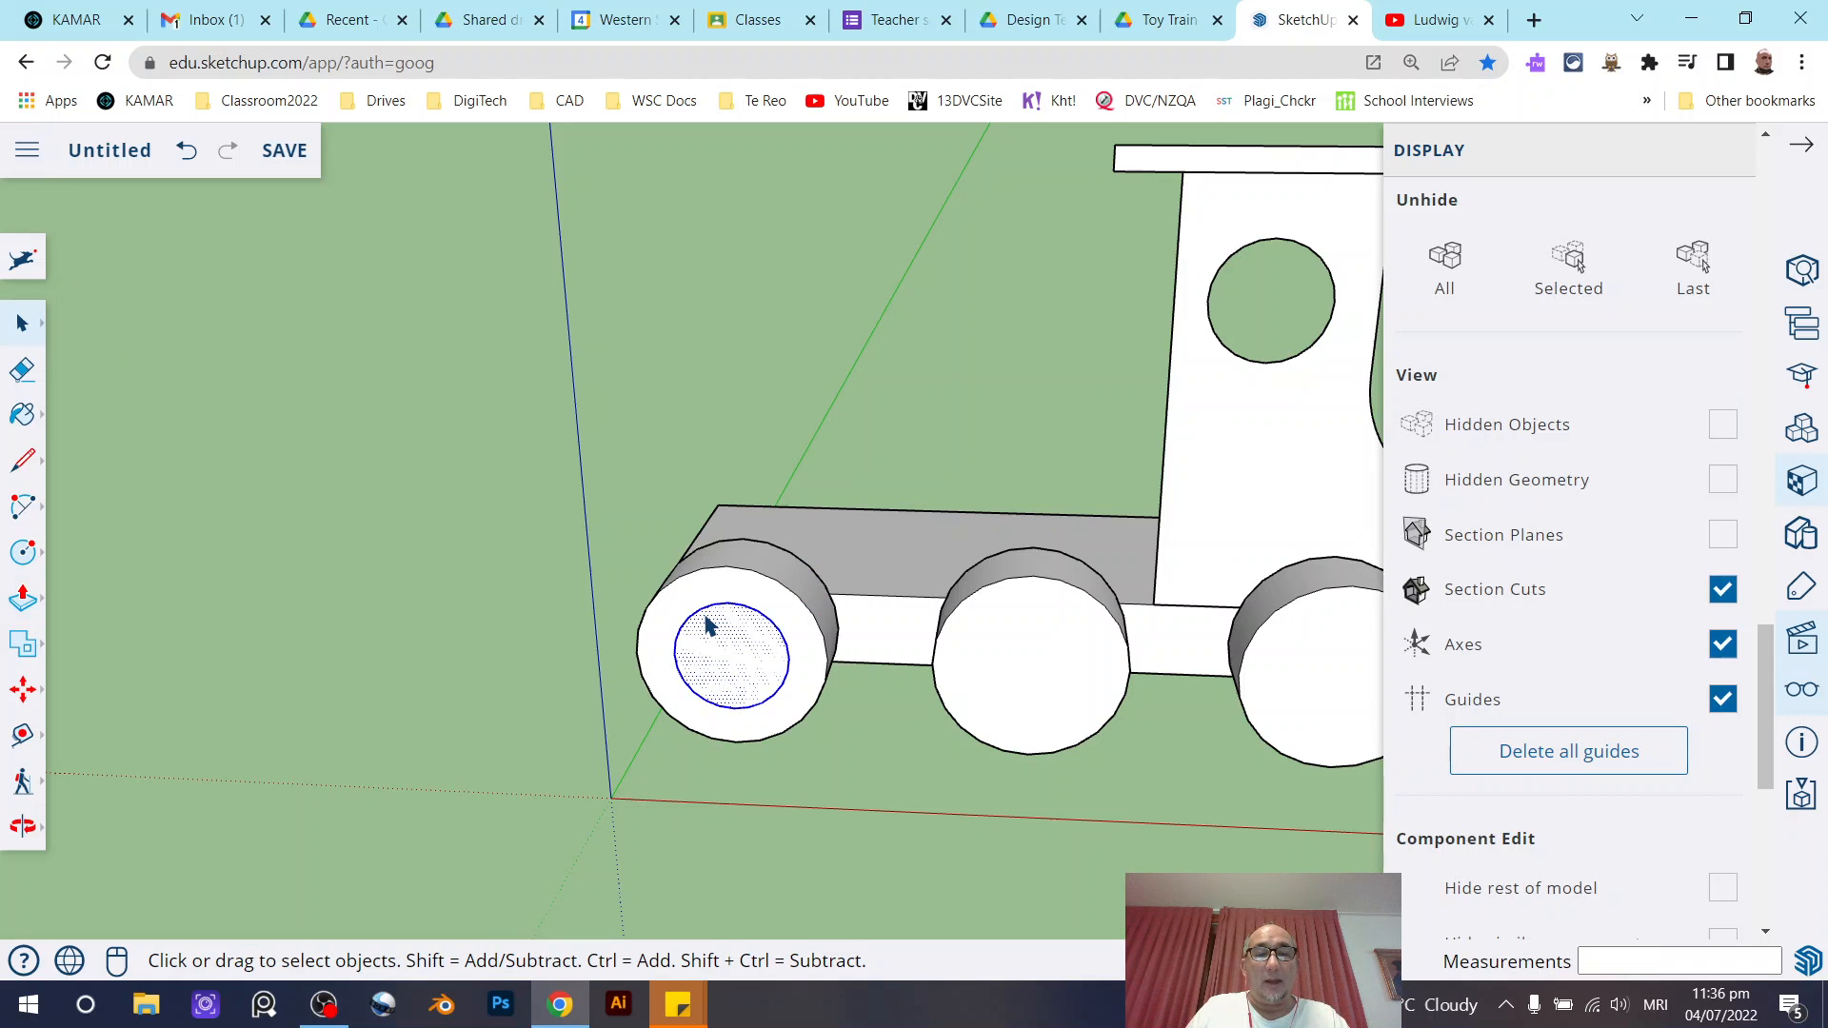
key(Delete)
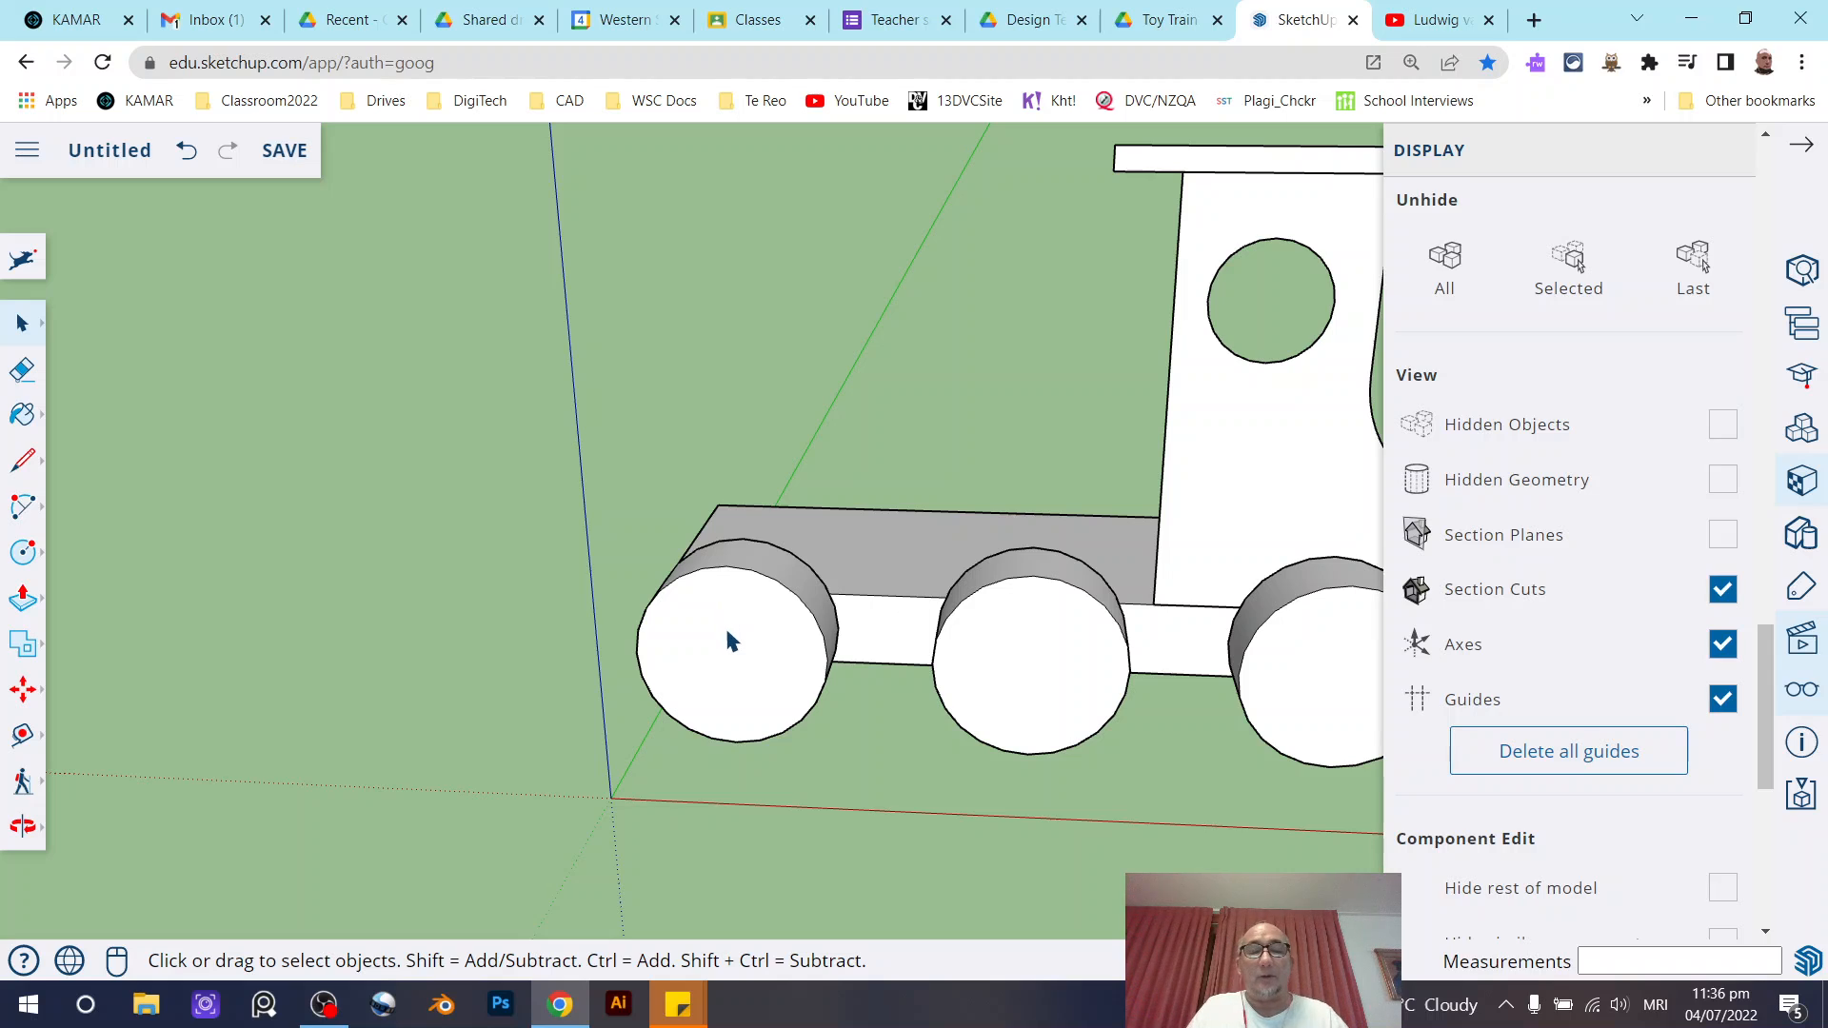
Draw a concentric circle of 15 mm radius on the outer face of the wheel farthest from the cab, inside its group.
click(731, 641)
double_click(732, 640)
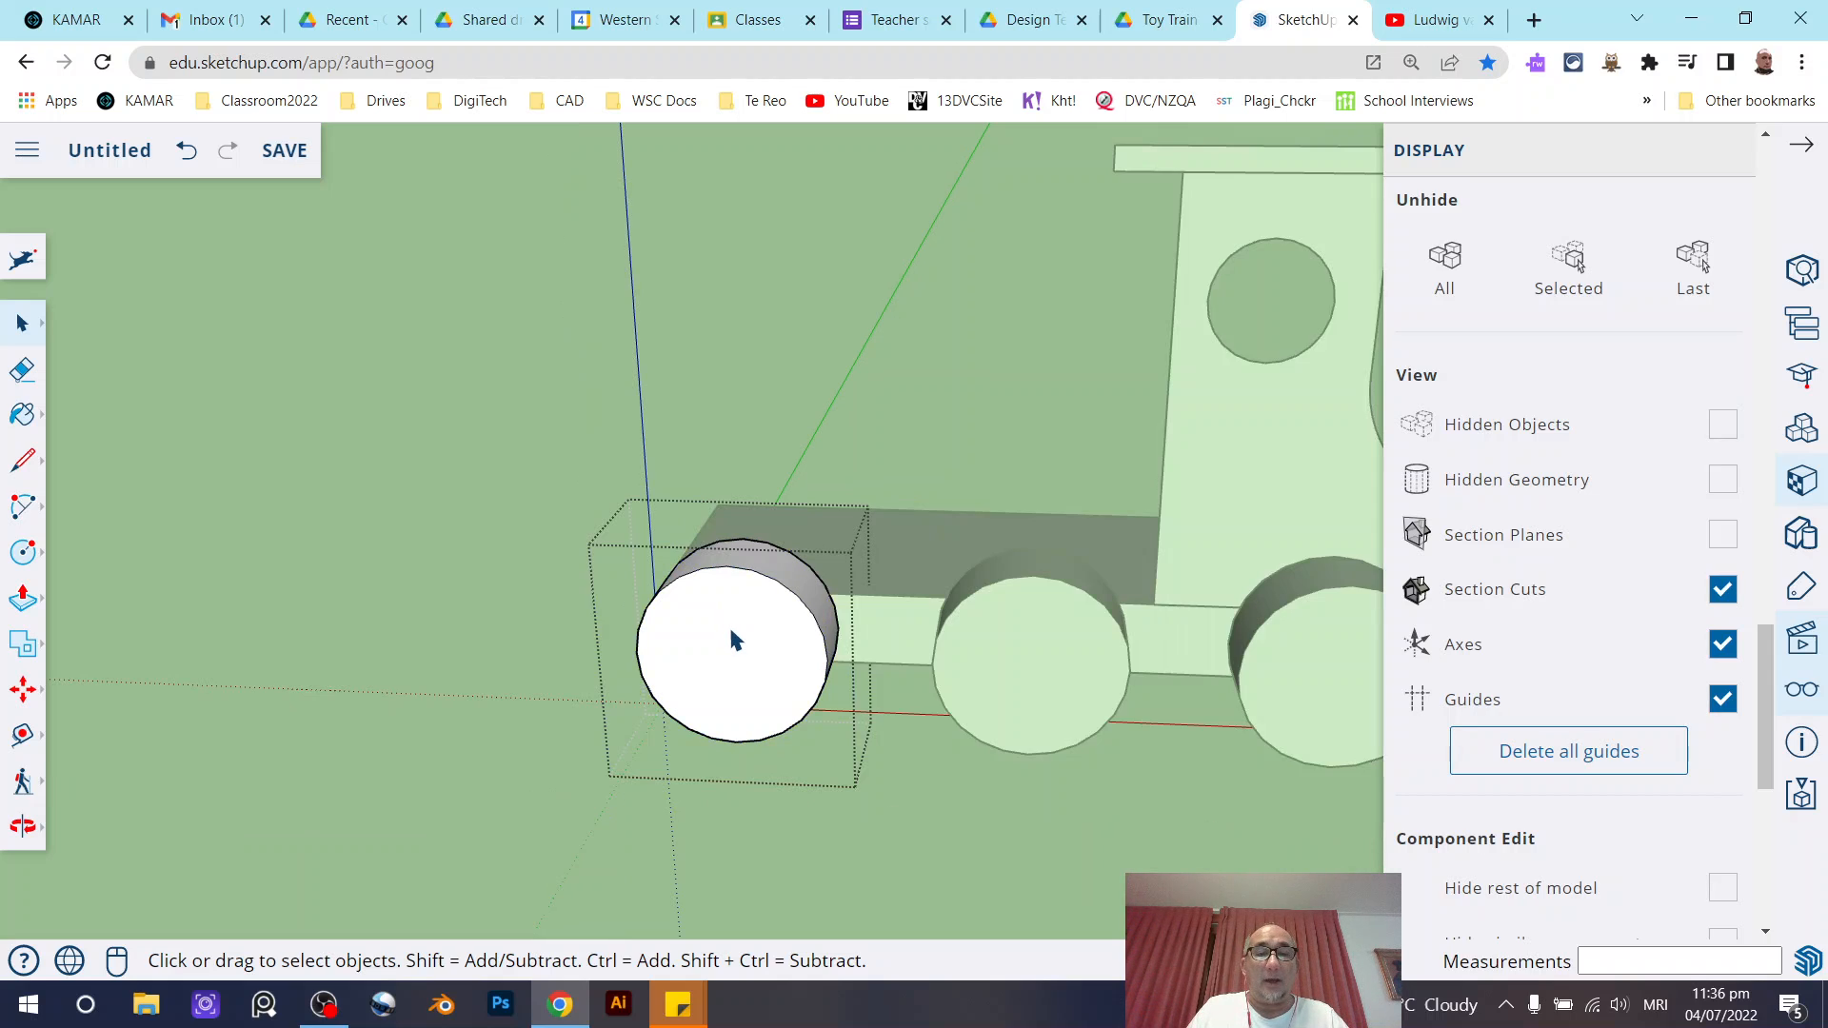
click(29, 556)
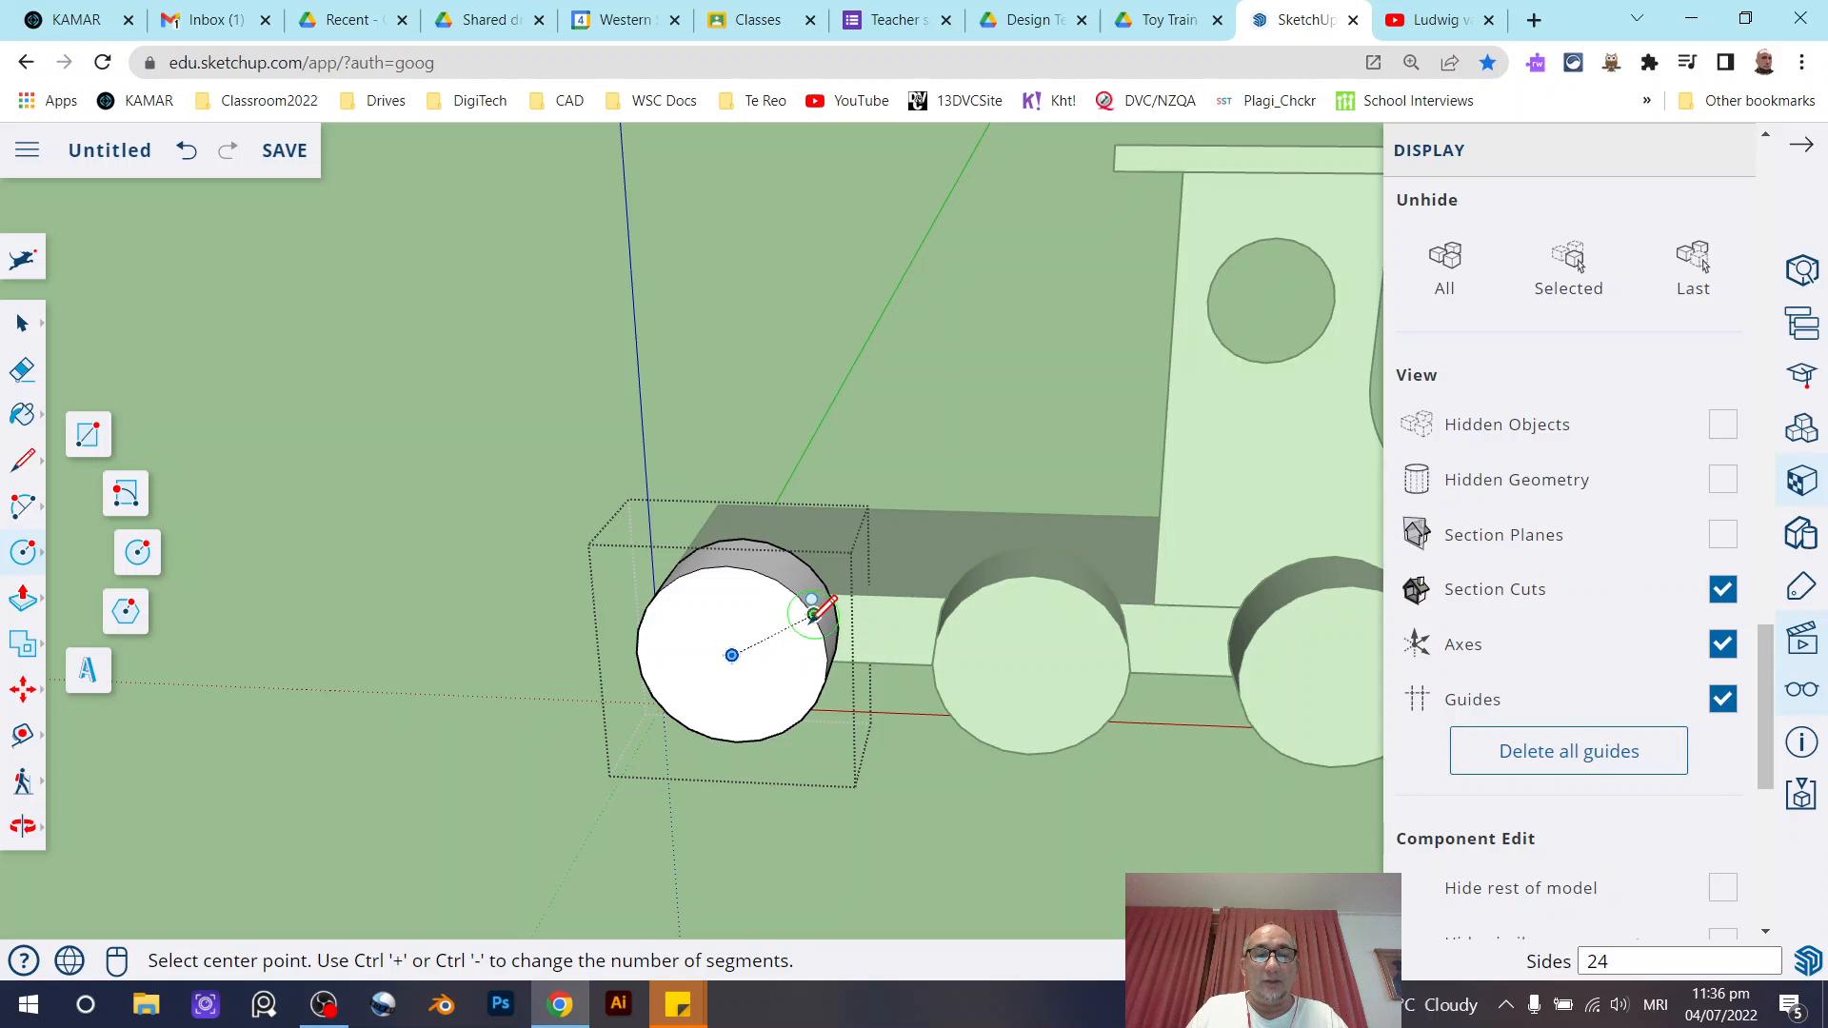
click(732, 655)
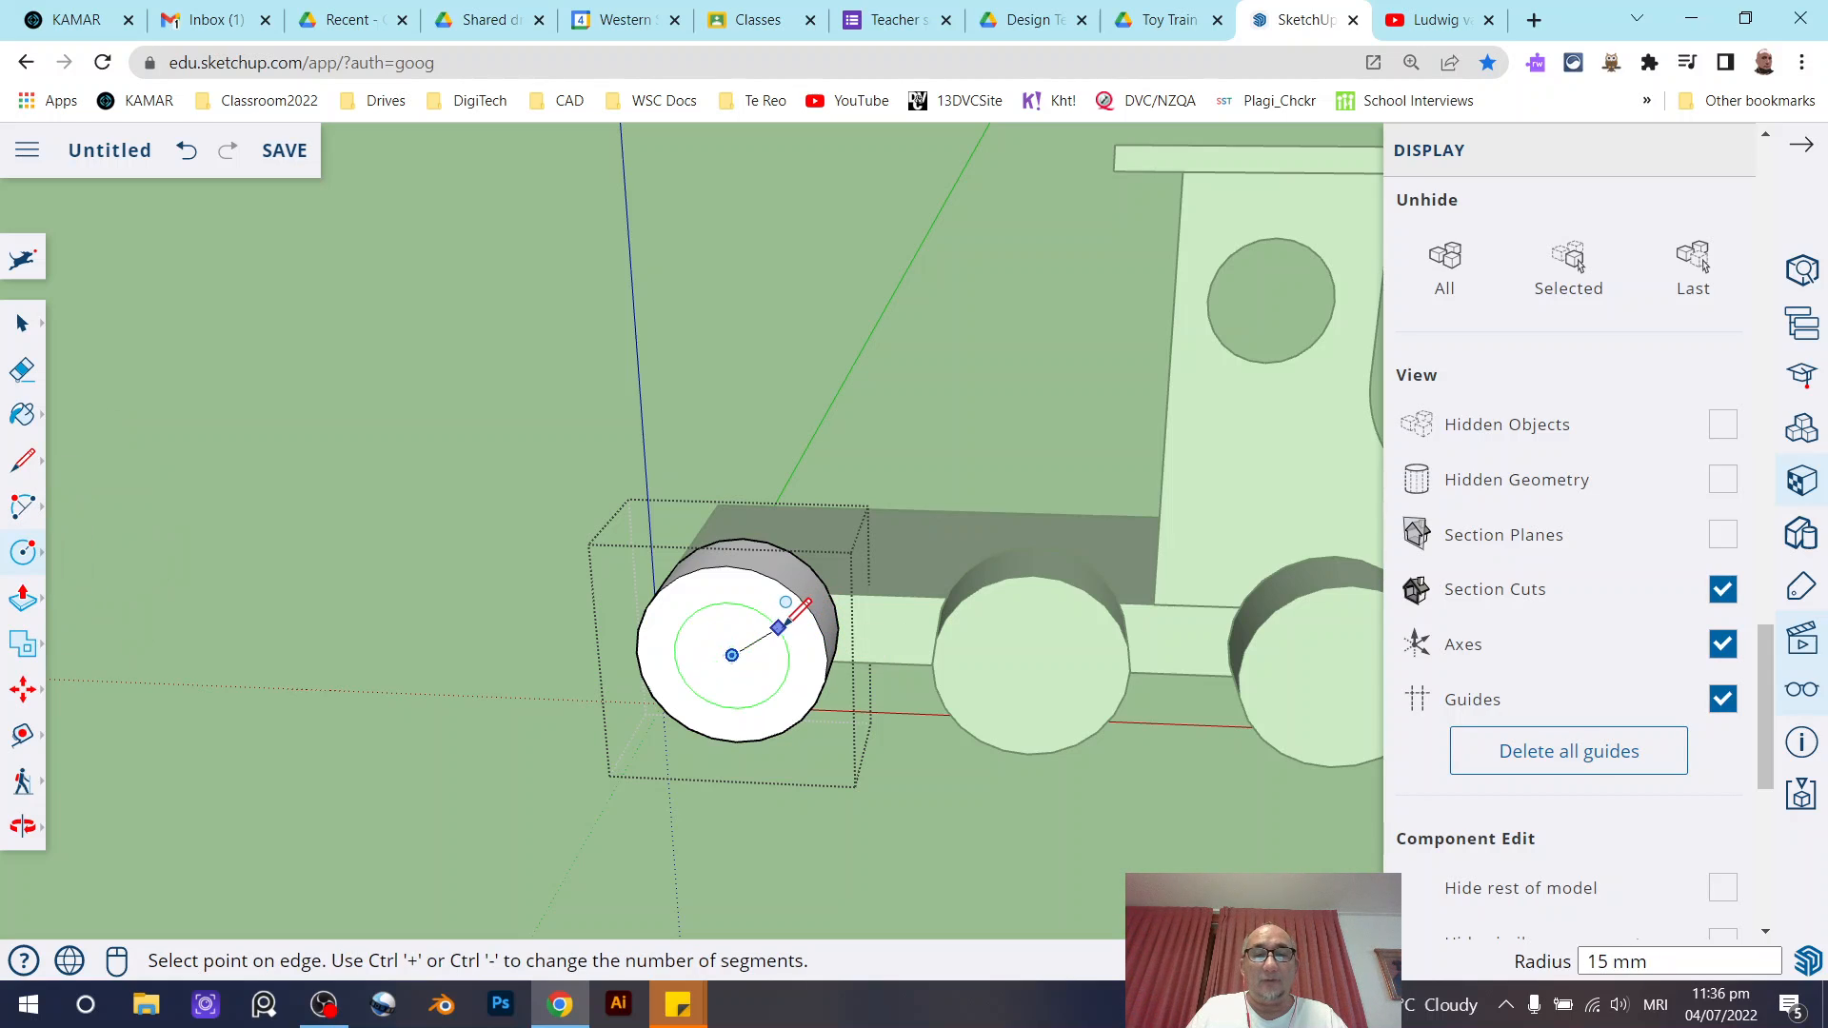
click(779, 627)
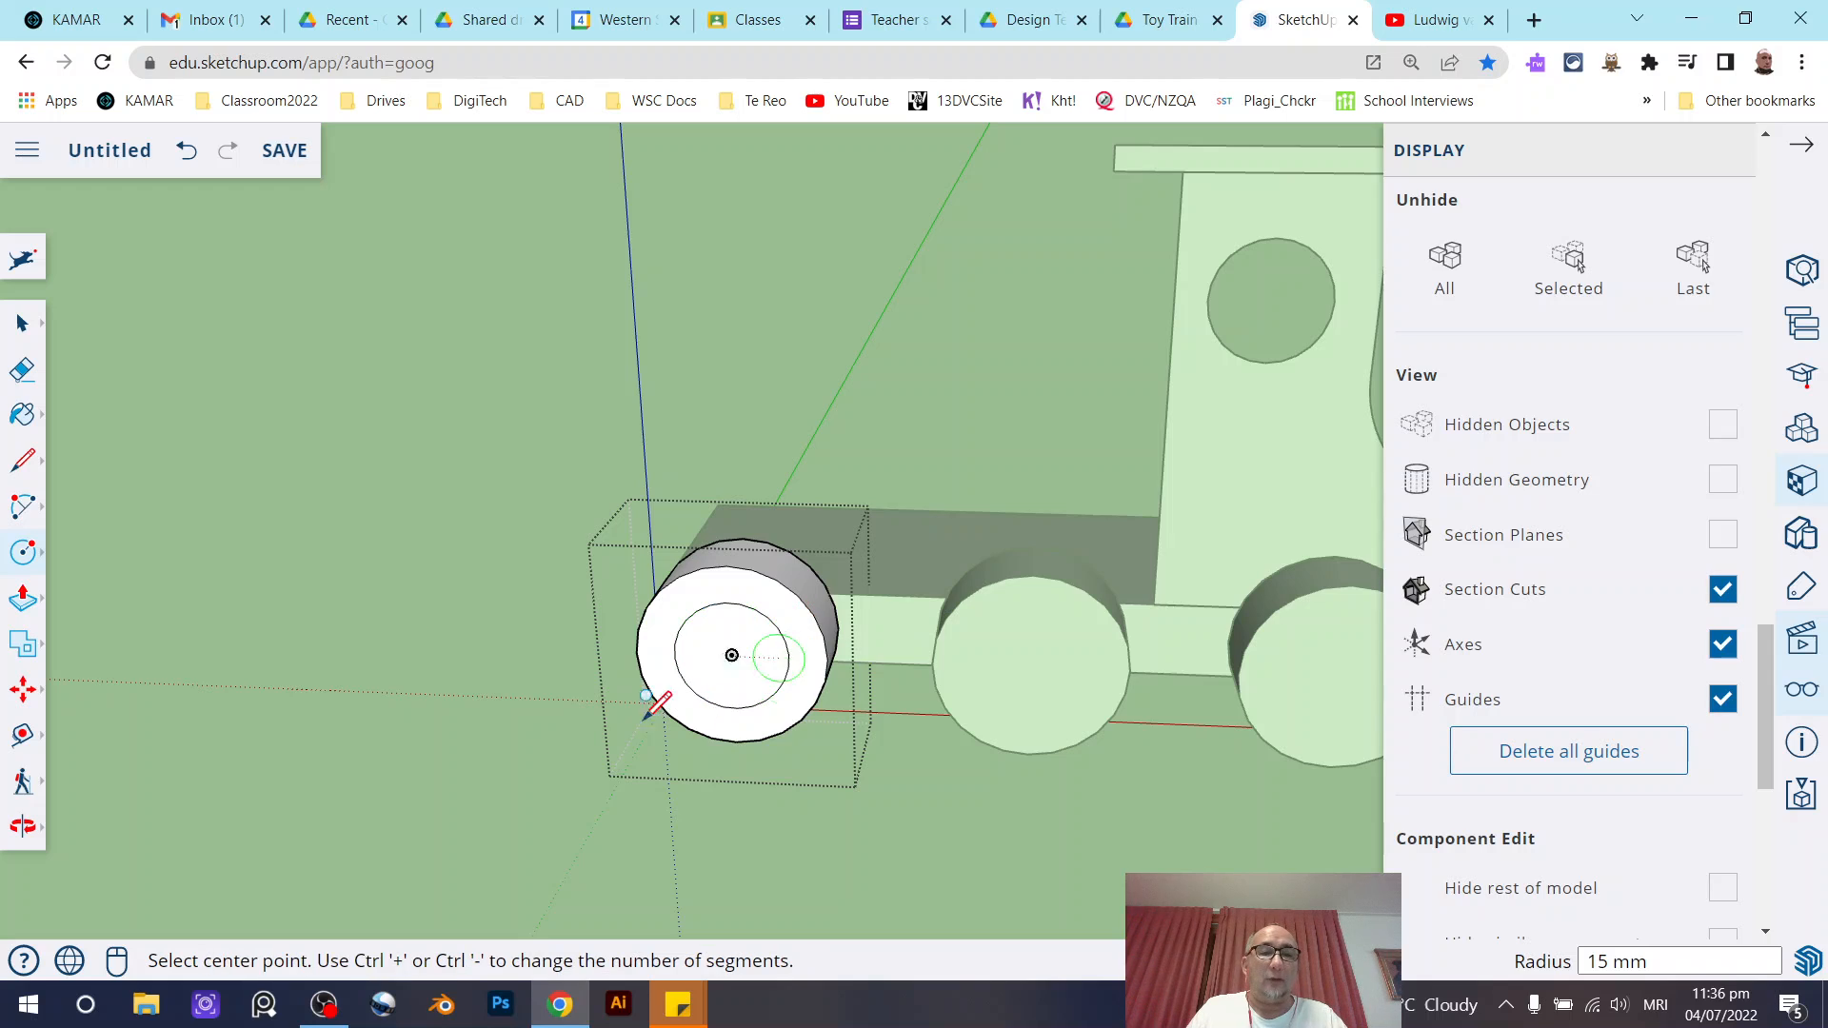
click(22, 324)
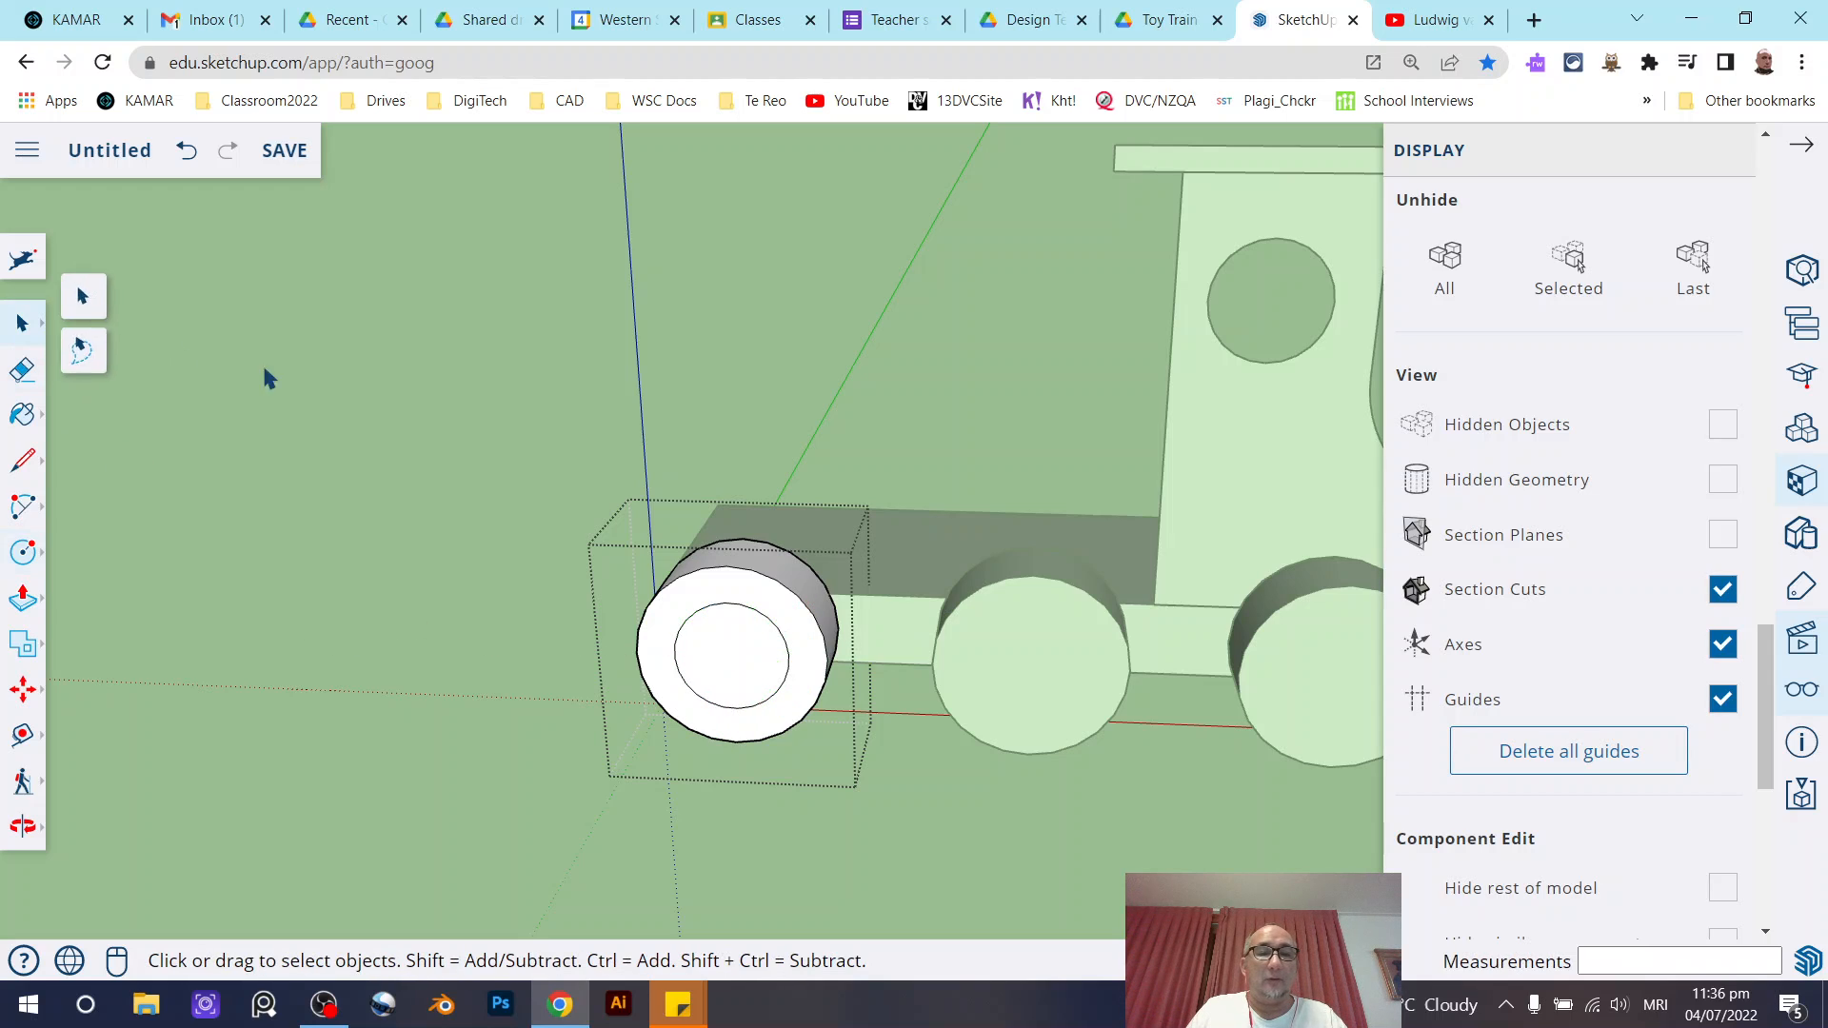
Recess the inner circle on the outer face of the wheel farthest from the cab by 5 mm, and leave its group.
click(22, 598)
click(736, 655)
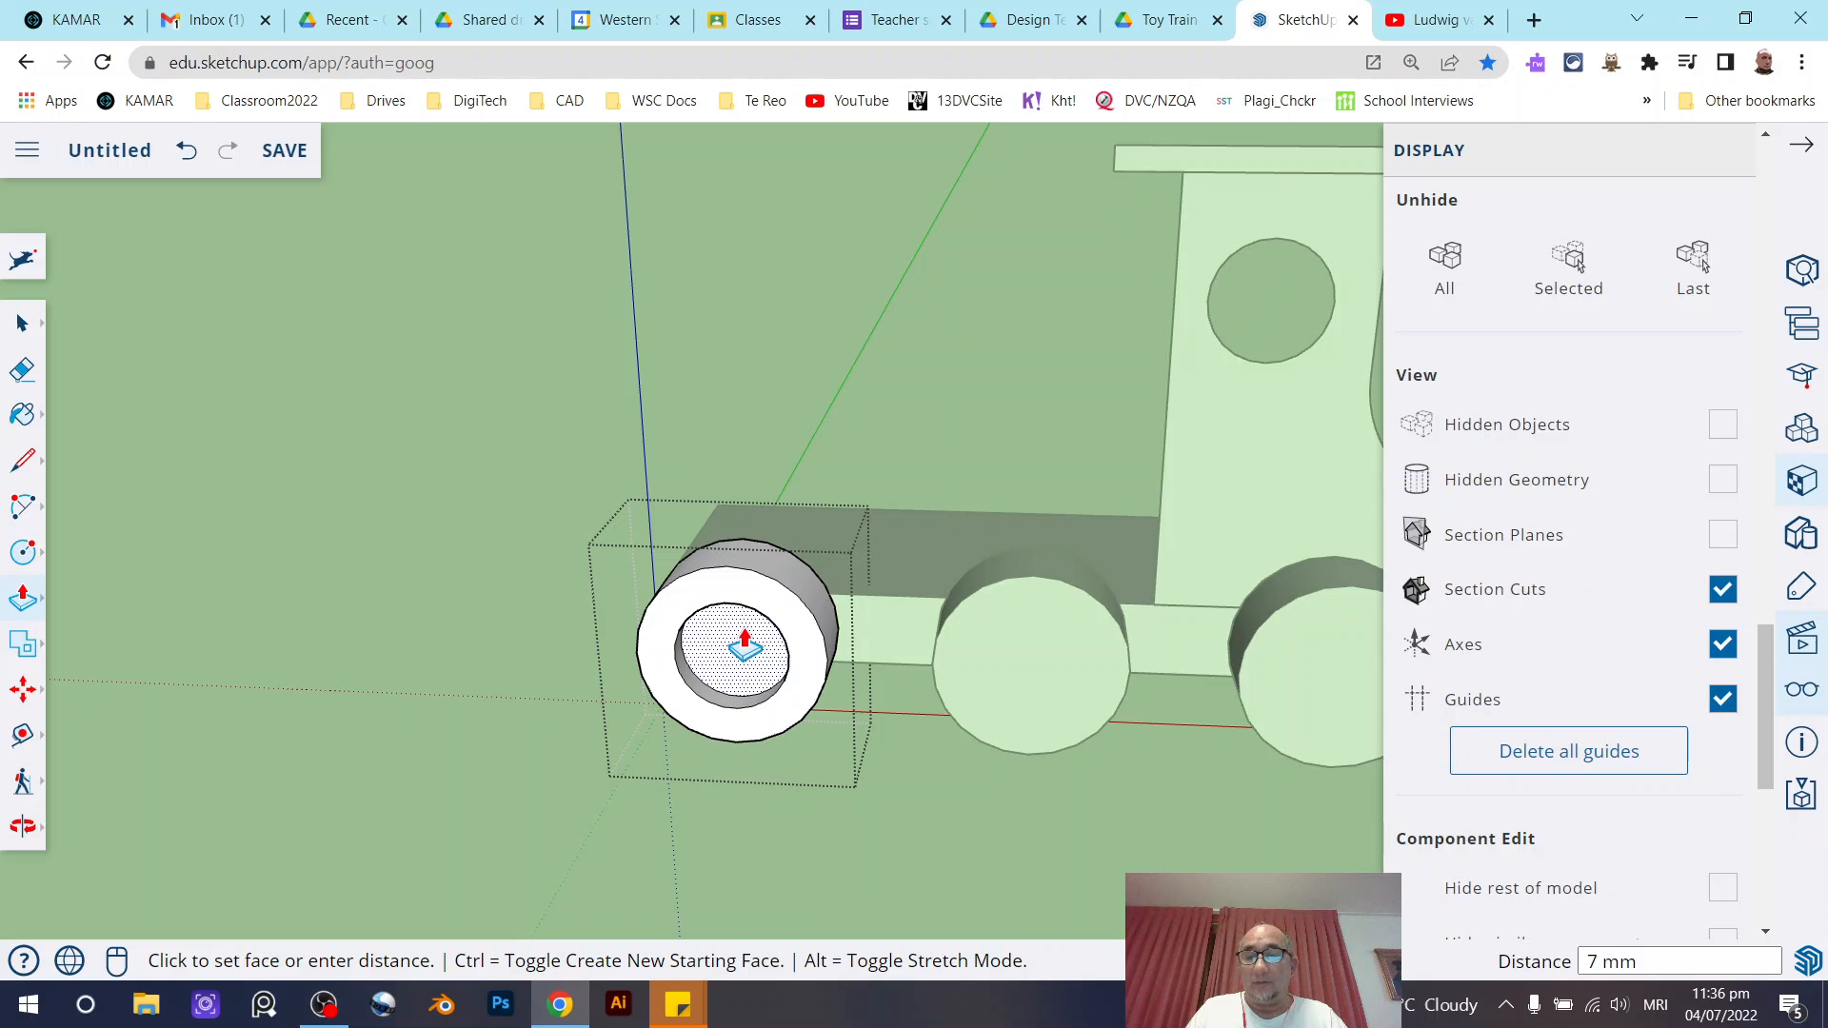
key(Return)
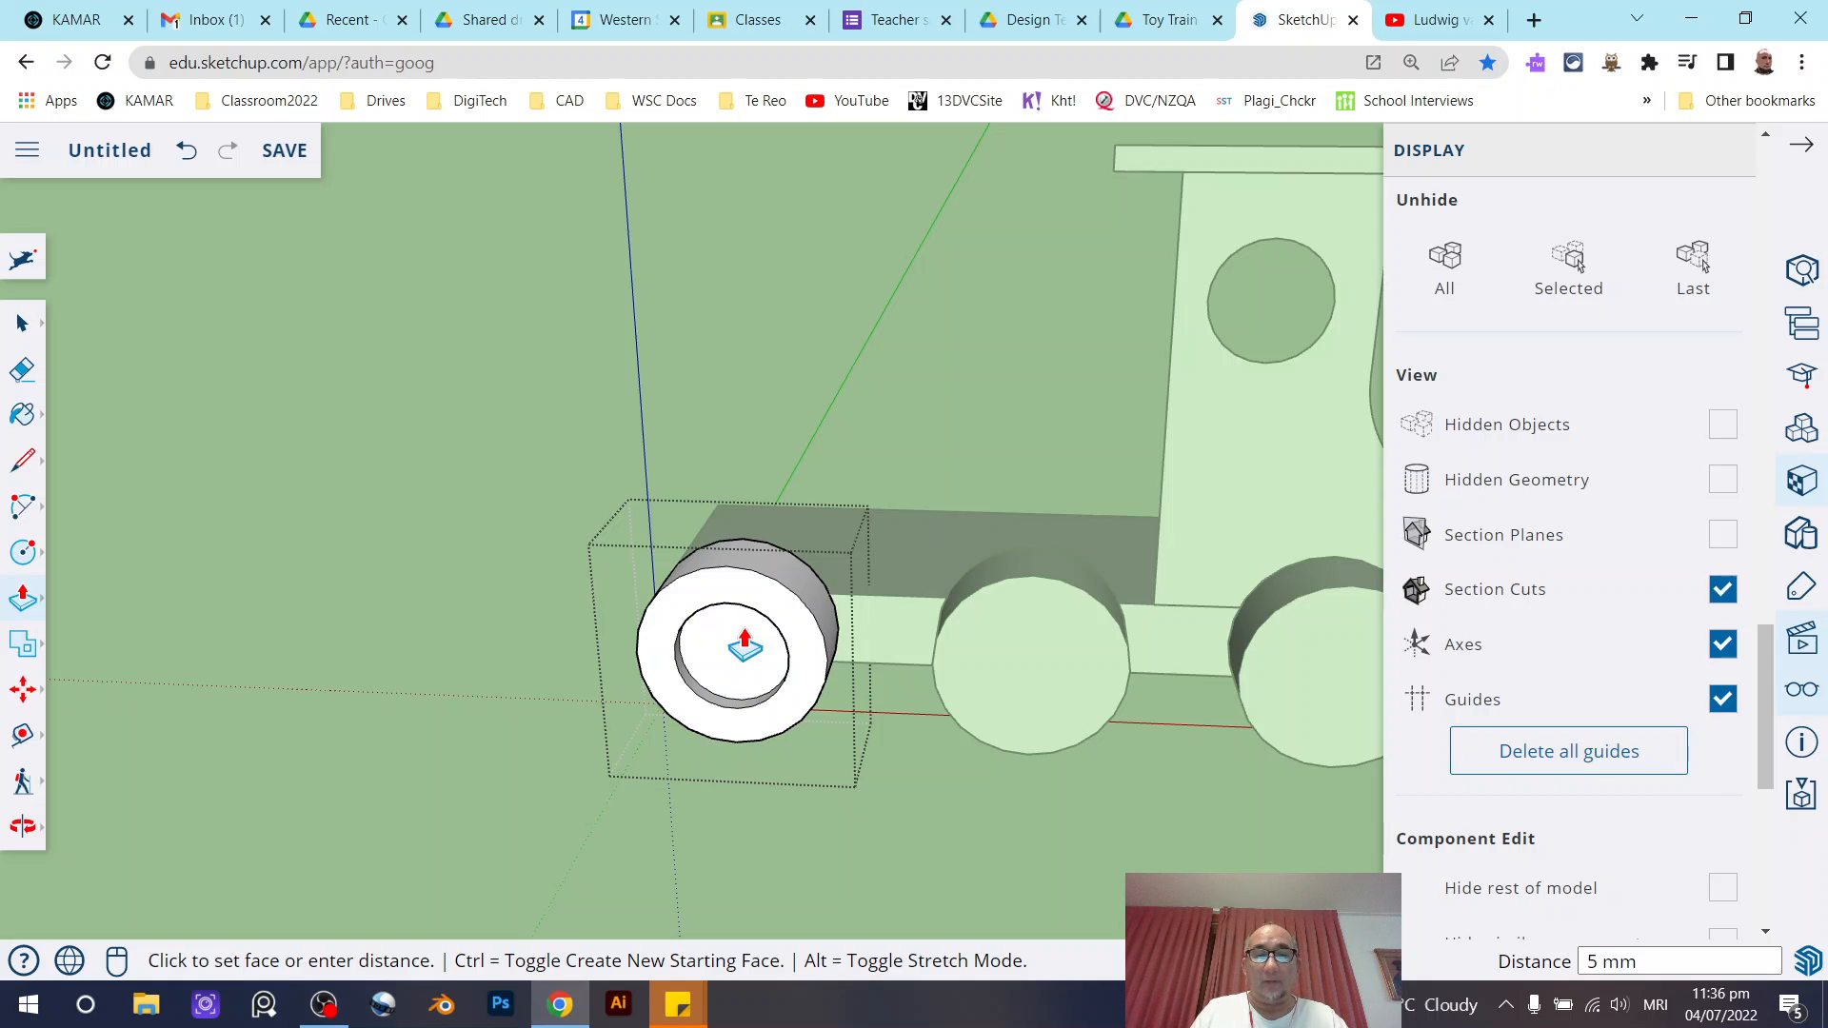
click(22, 324)
middle_drag(1069, 778, 843, 661)
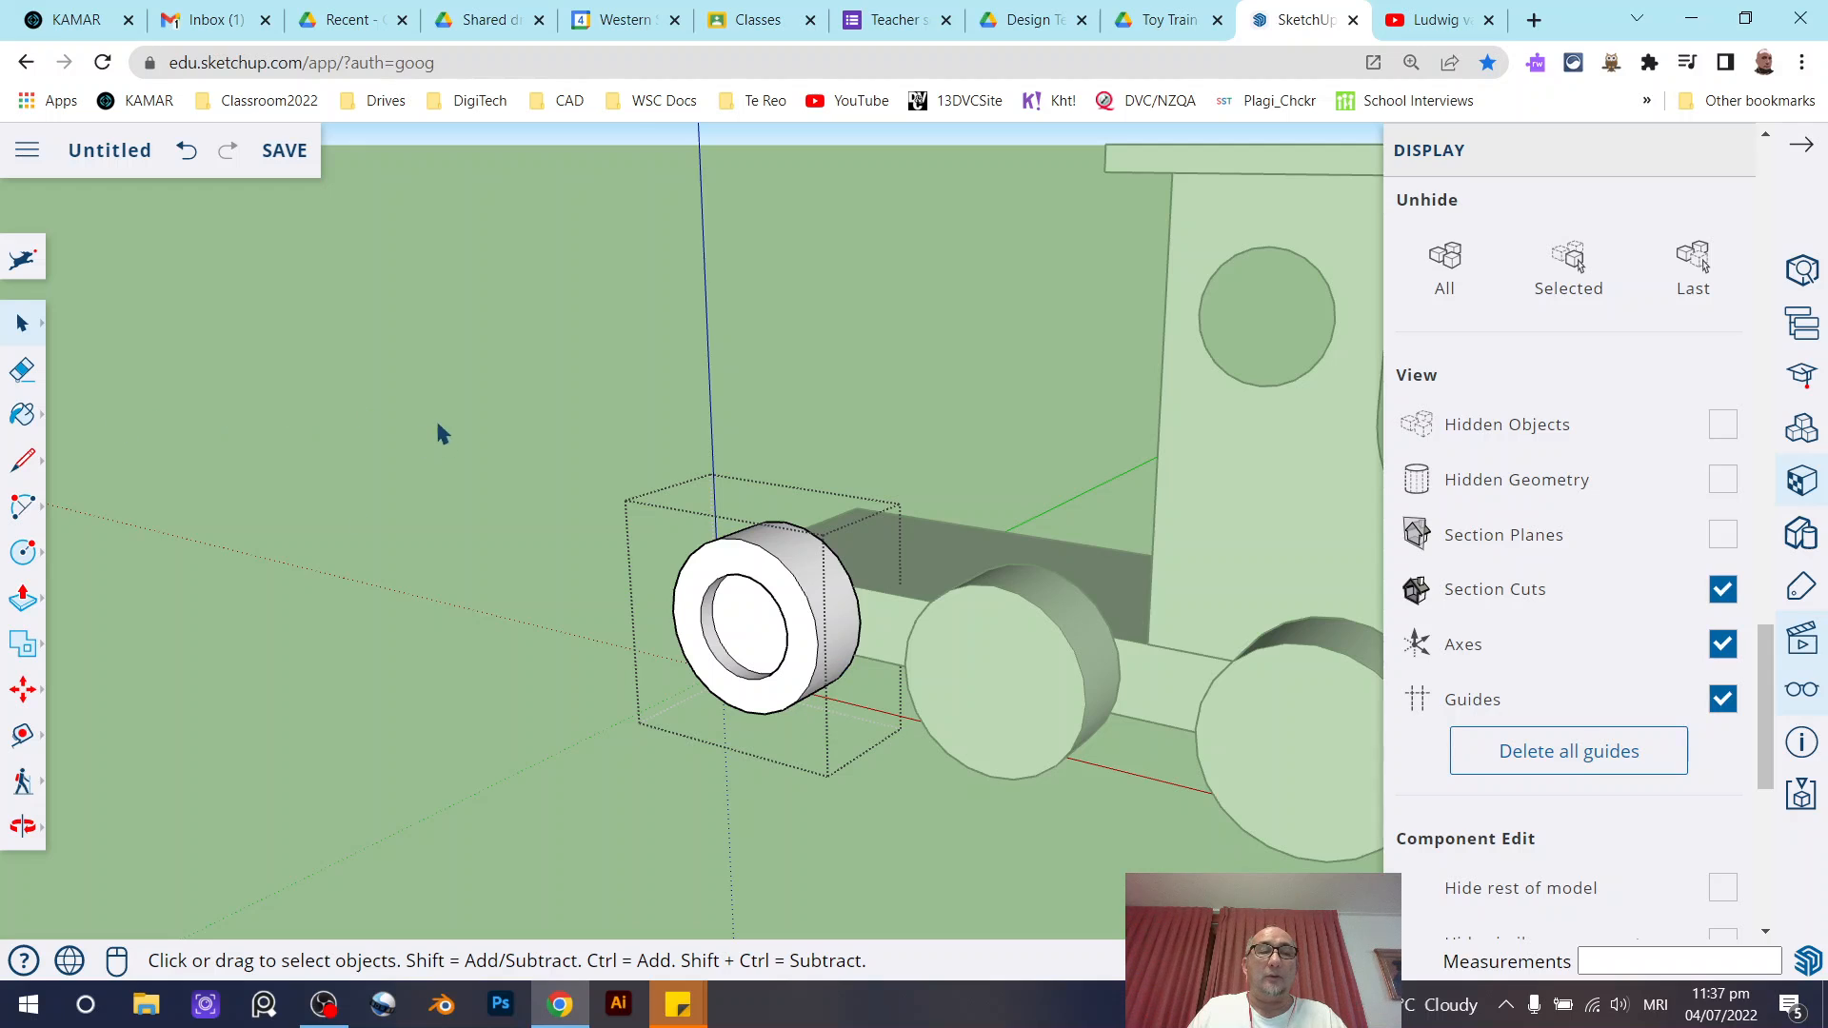
click(519, 448)
click(1024, 665)
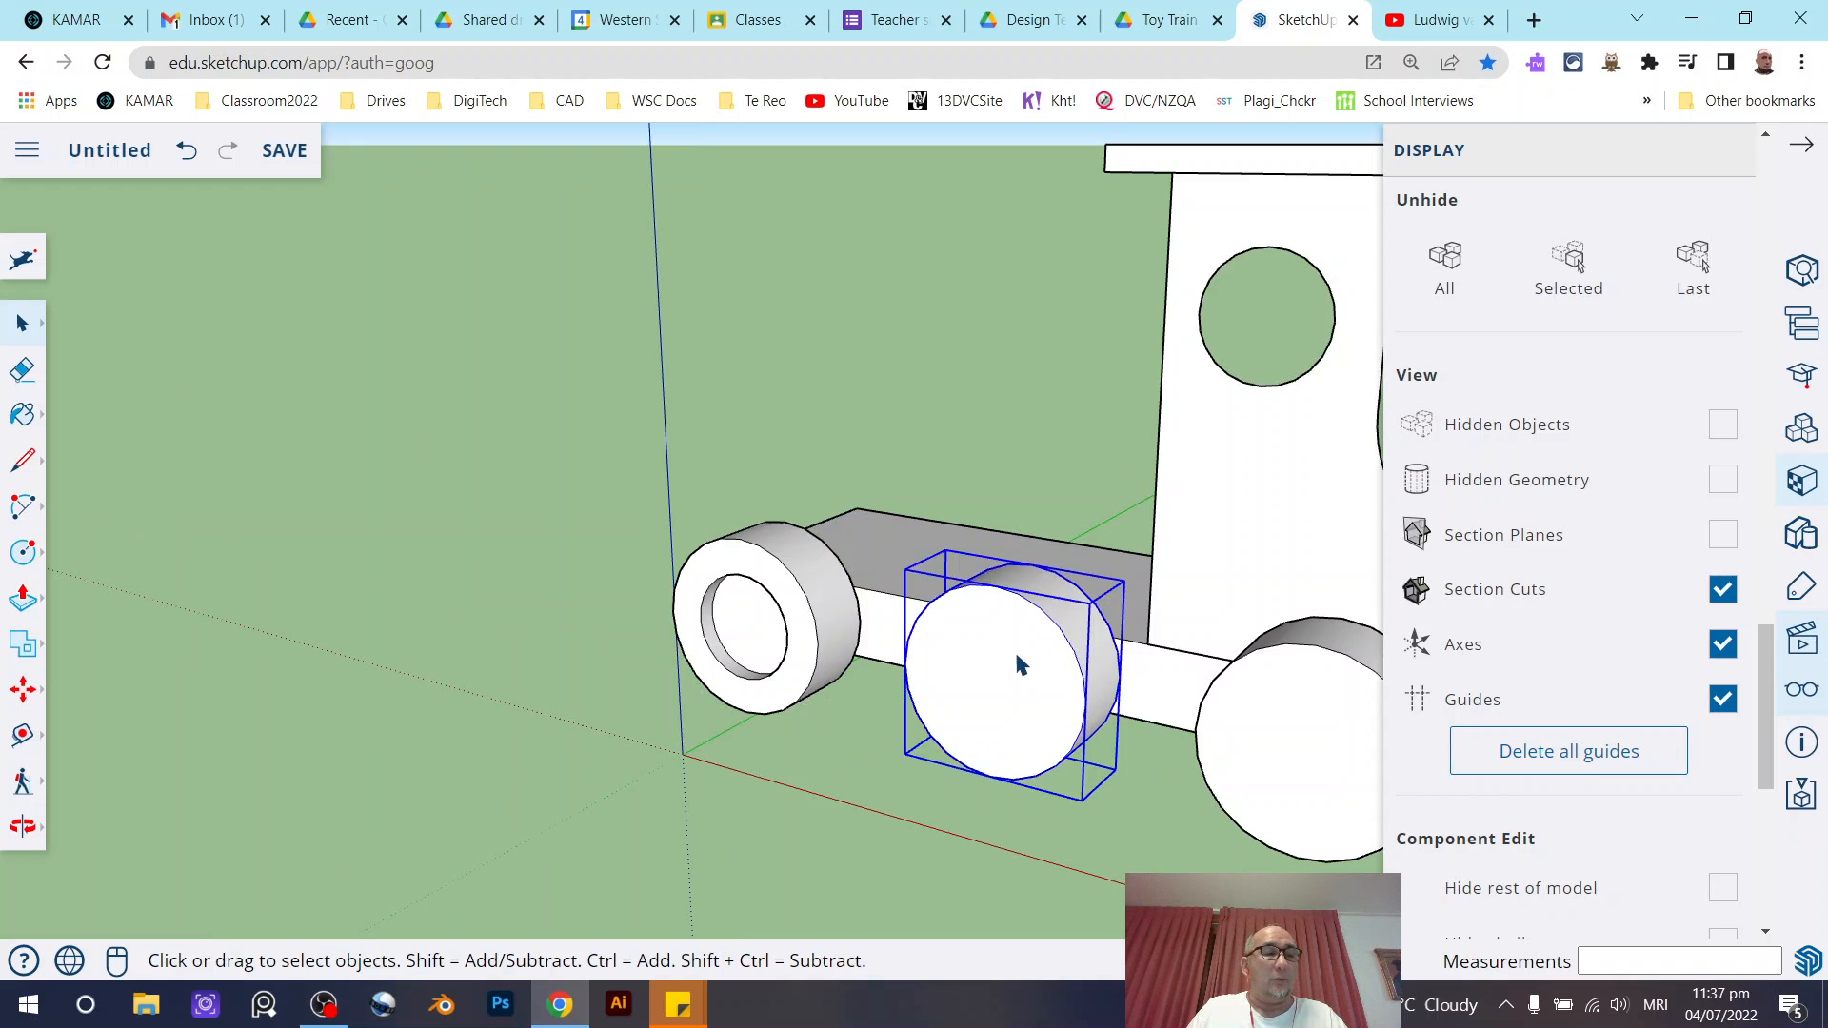
double_click(1016, 653)
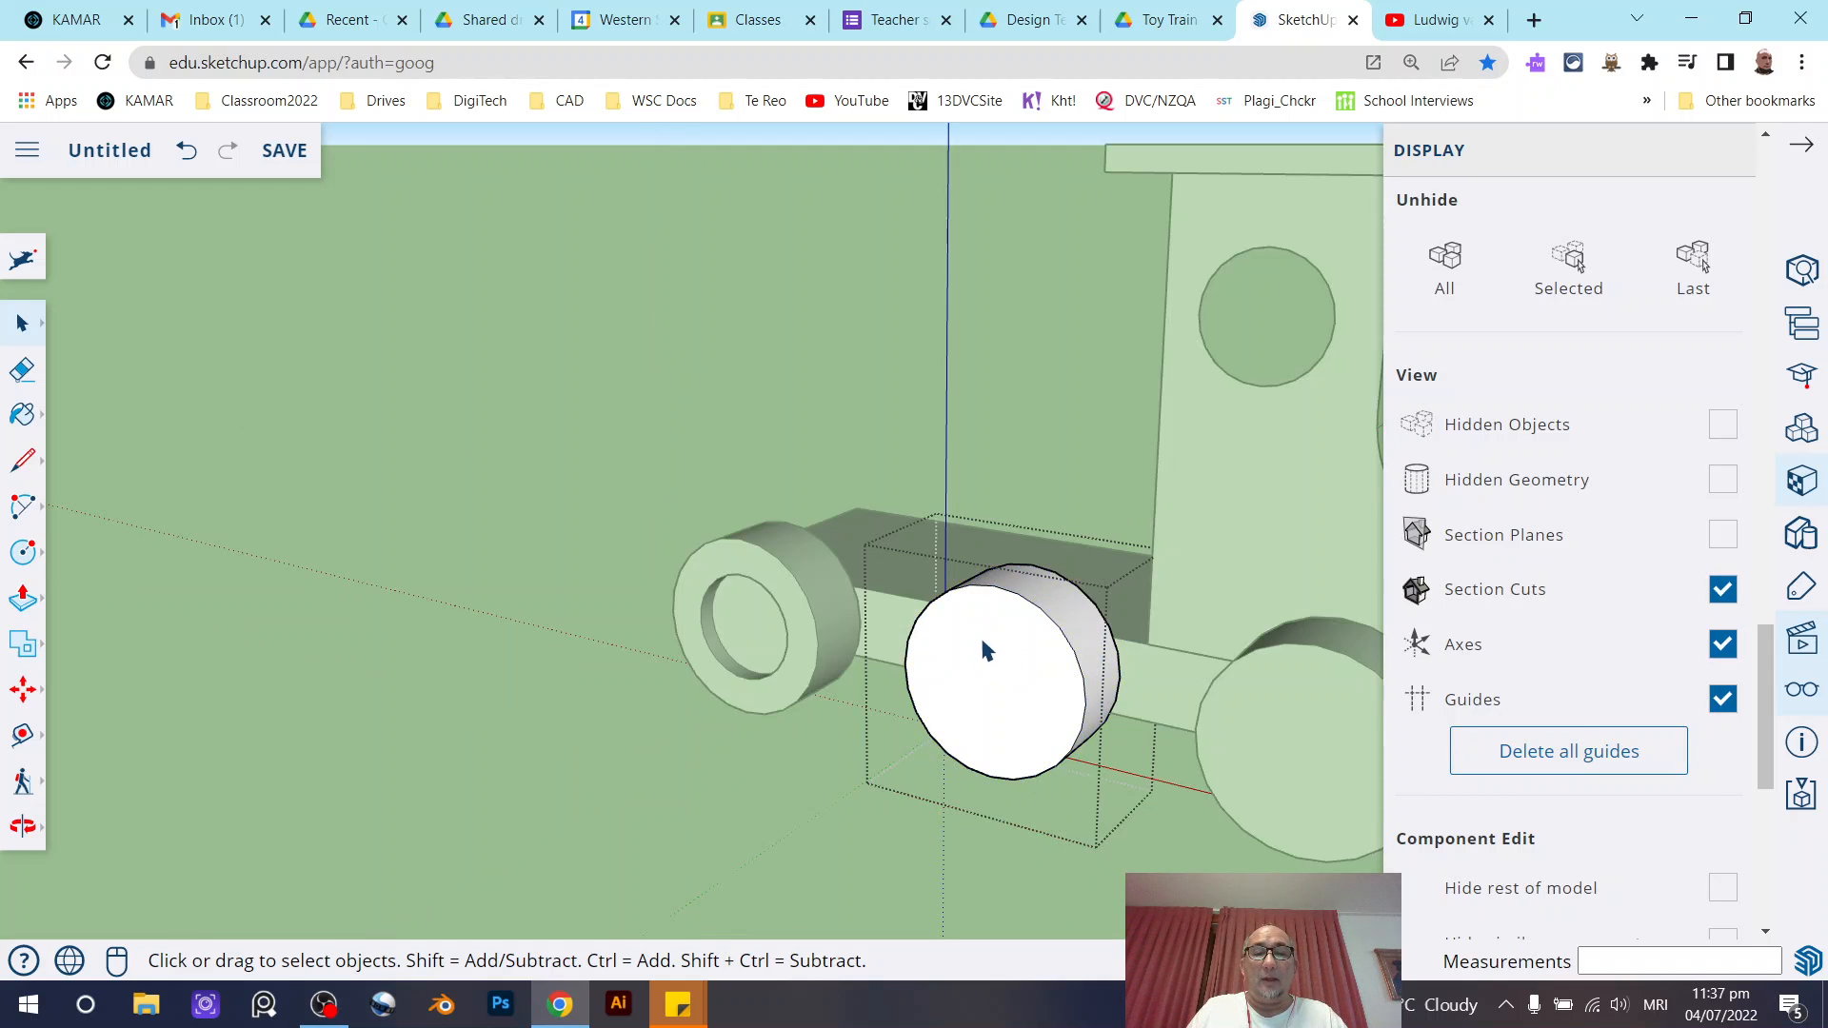
scroll(980, 641, down, 2)
click(553, 507)
middle_drag(663, 517, 955, 633)
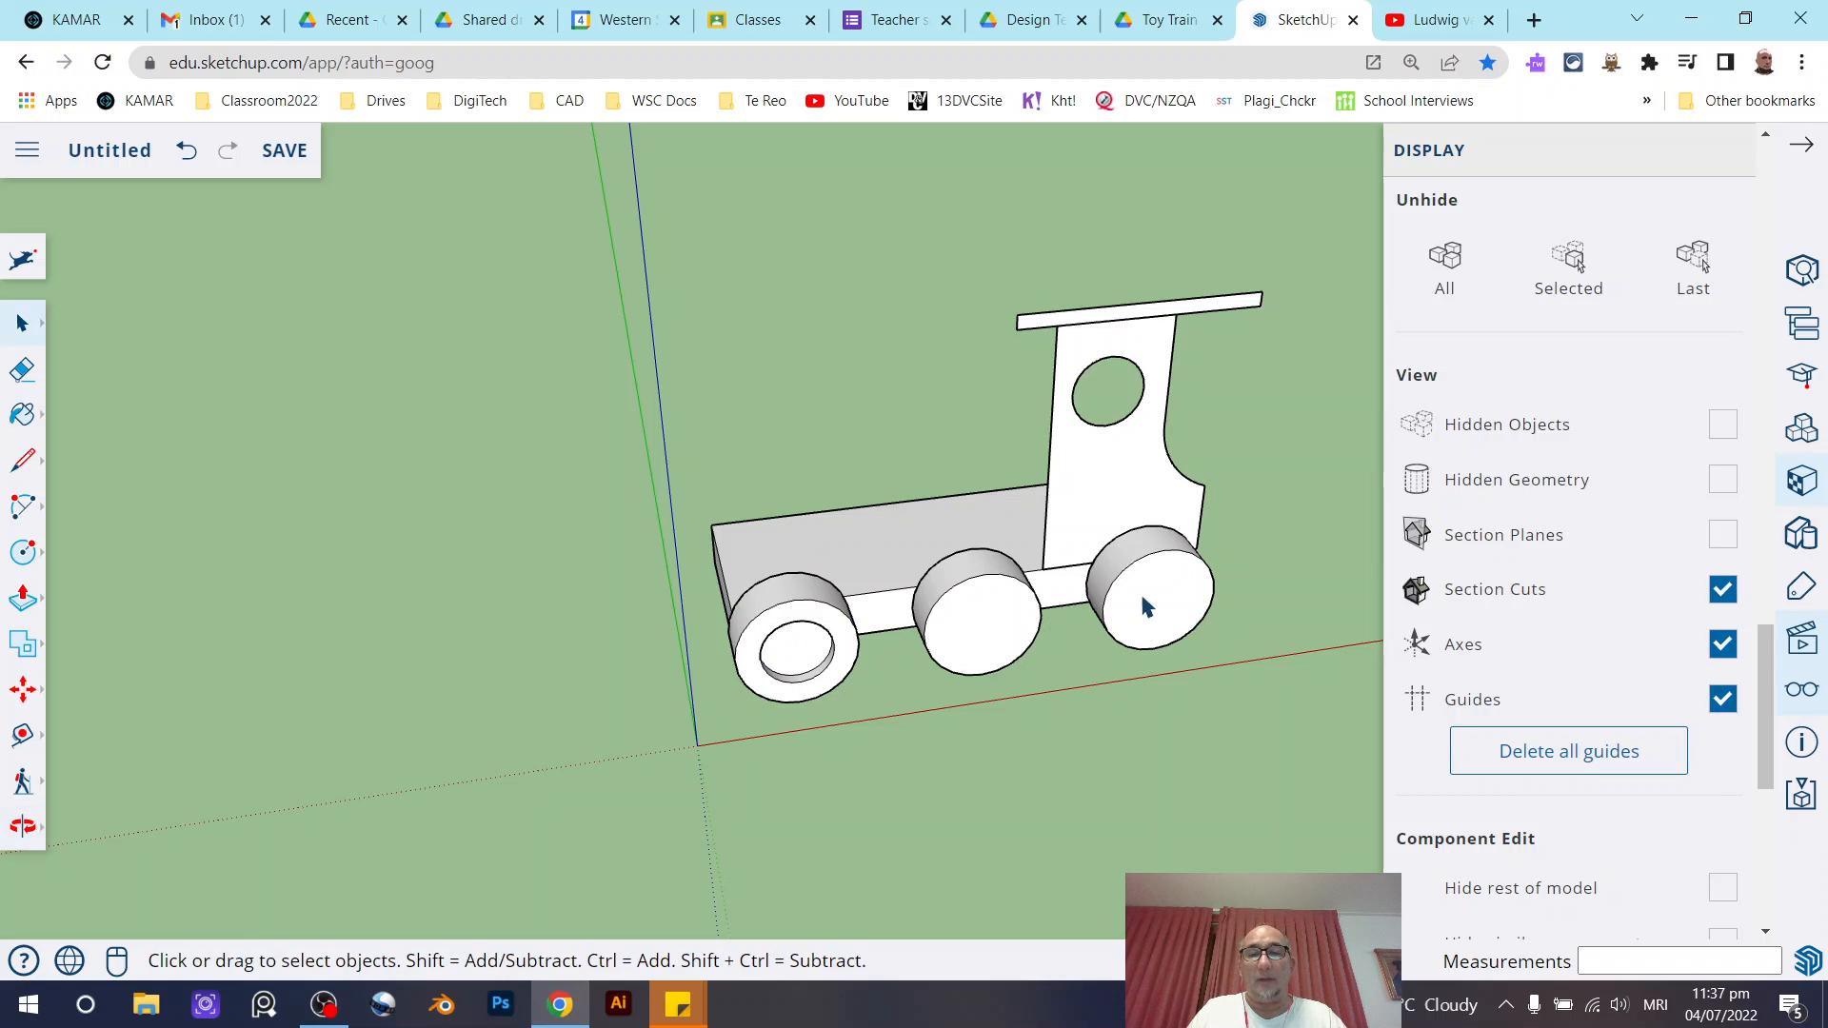
middle_drag(1147, 607, 895, 625)
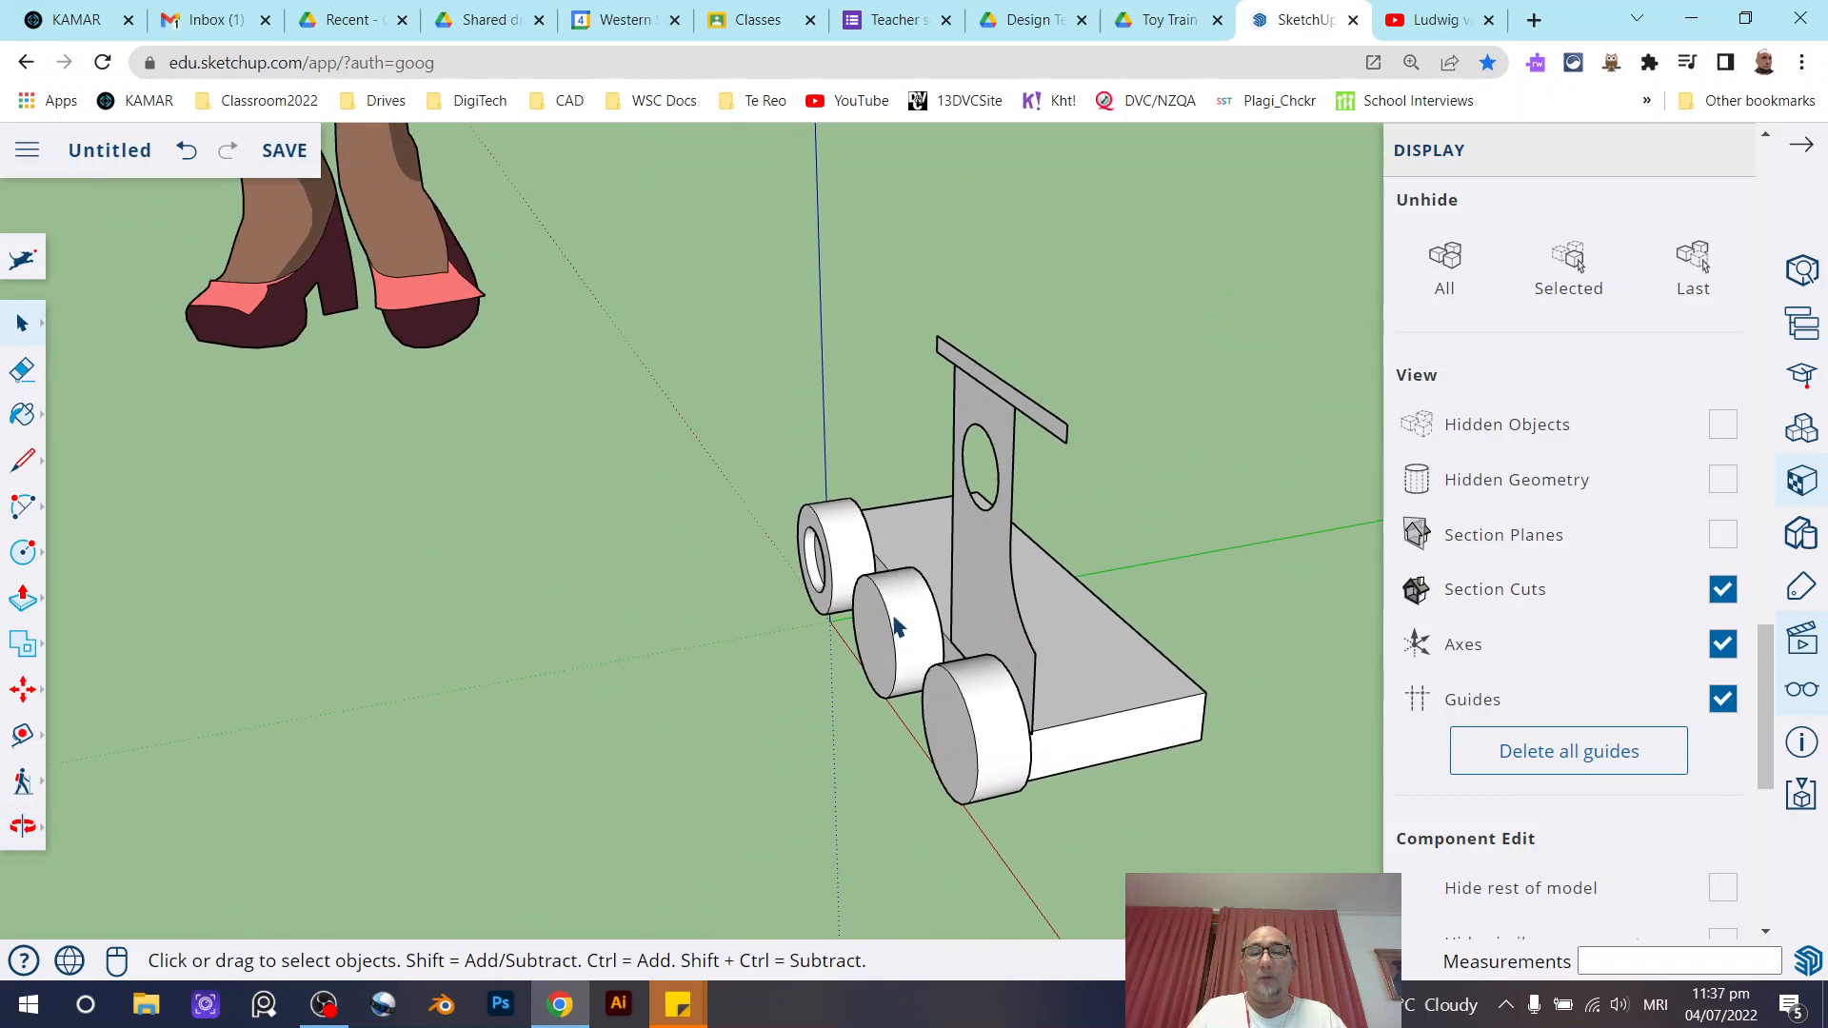